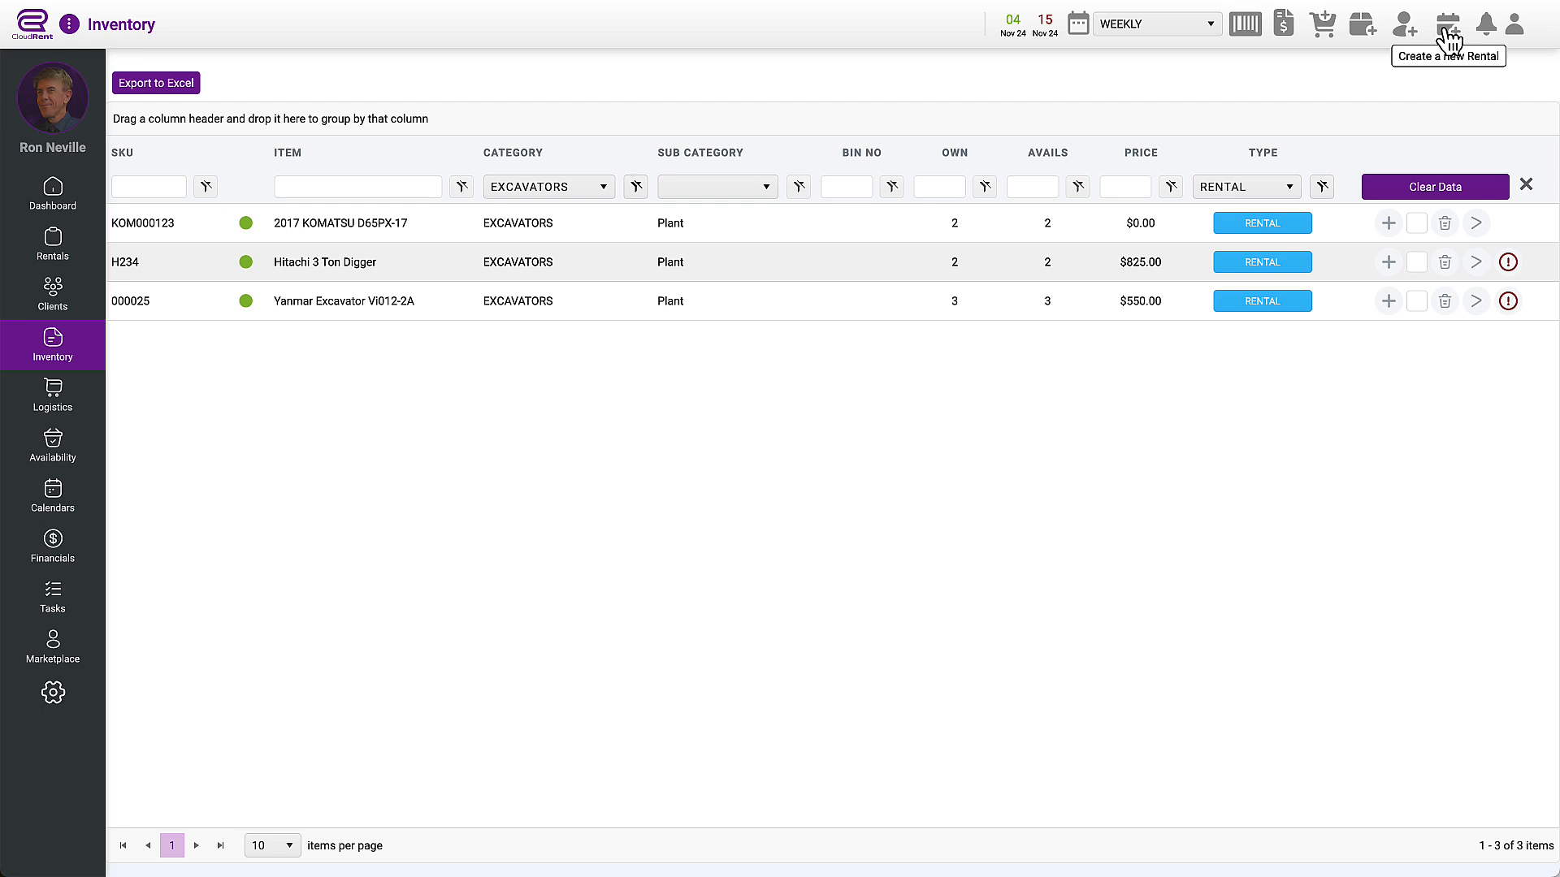
- Create a new inventory item of the rental type and paste JCB 1.8 TONNE EXCAVATOR as its item name
click(1361, 32)
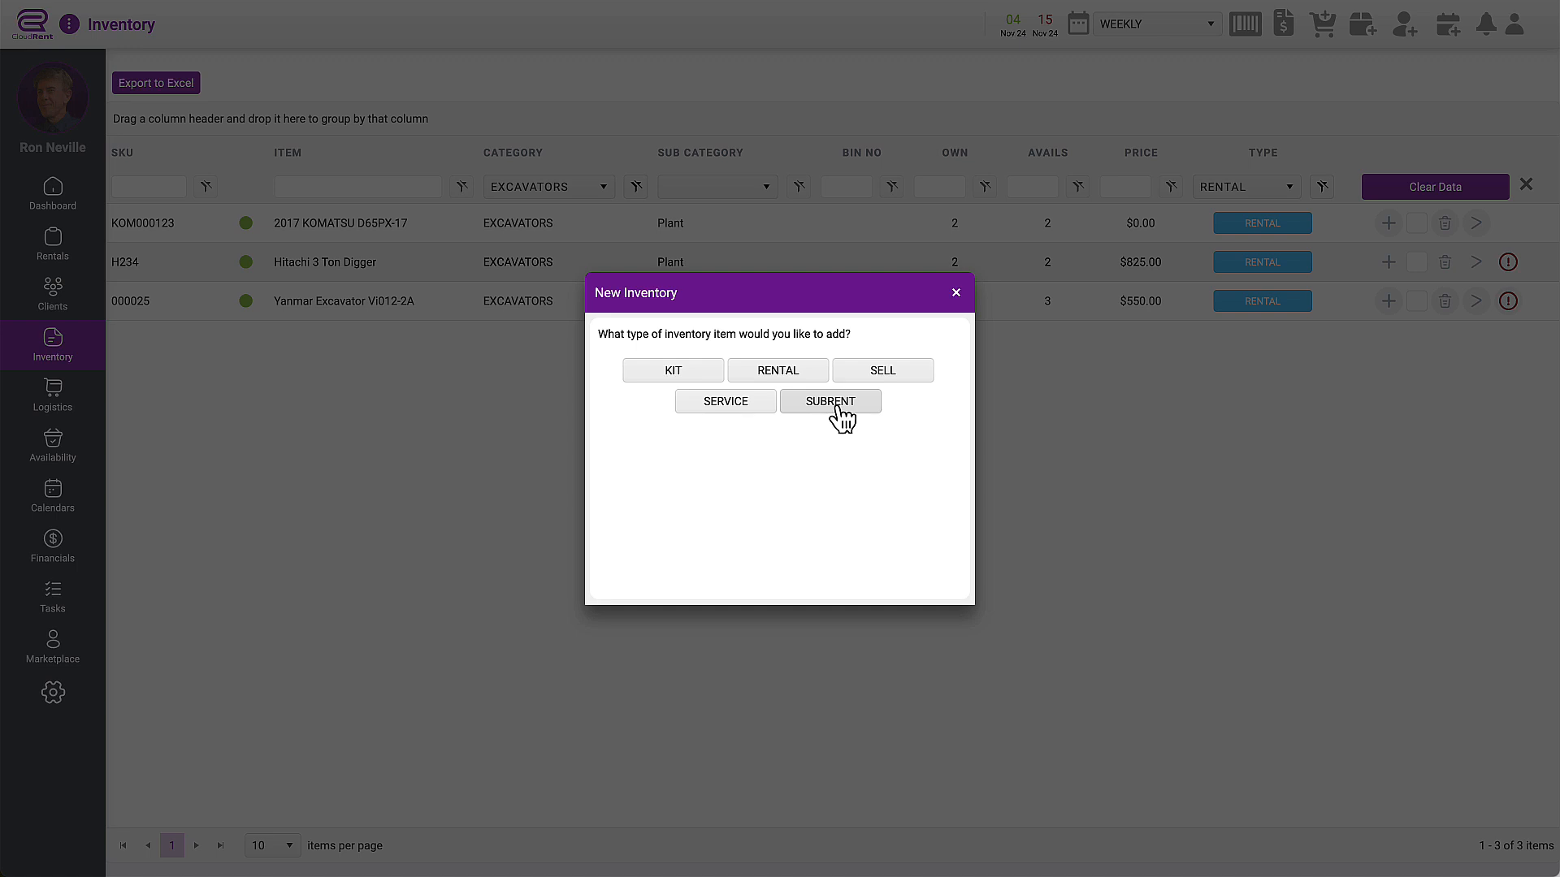
click(781, 378)
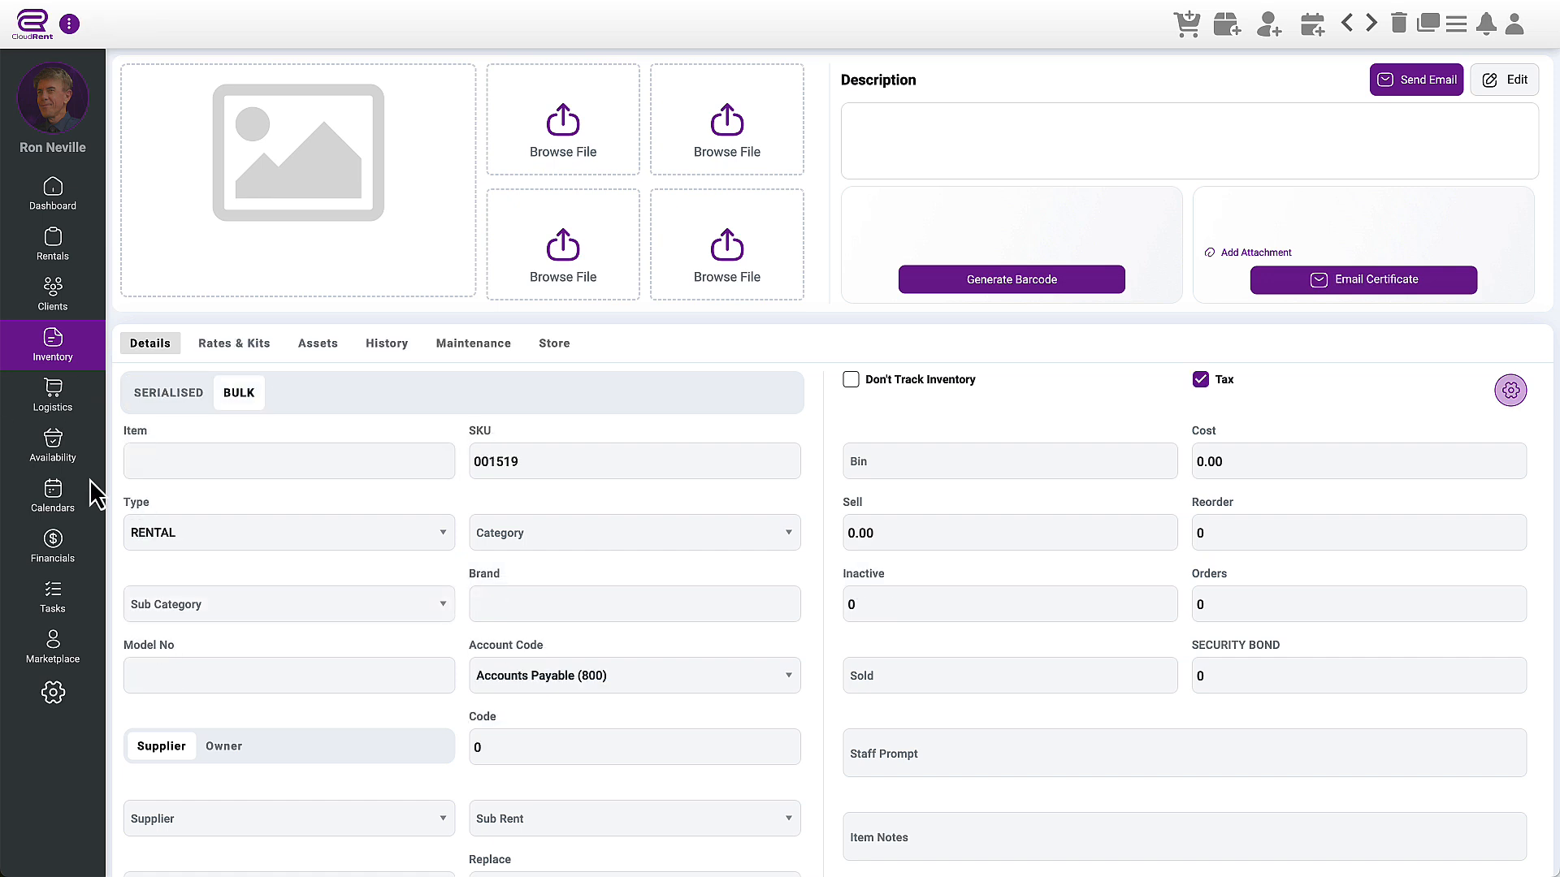
right_click(193, 452)
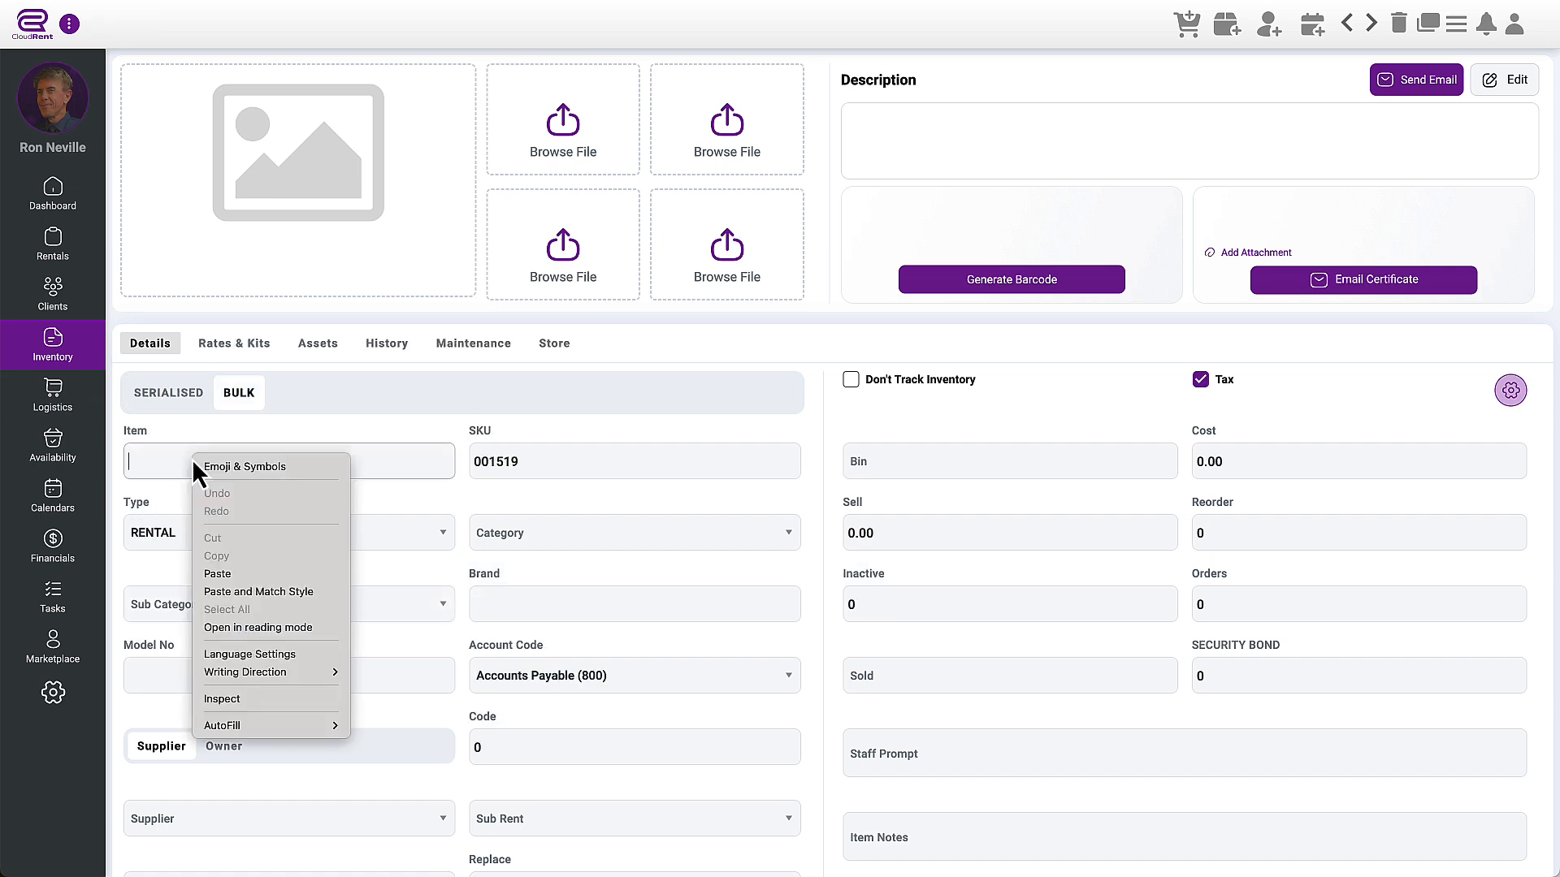
click(217, 575)
- Assign the item to the EXCAVATORS category and the Plant sub category
click(582, 538)
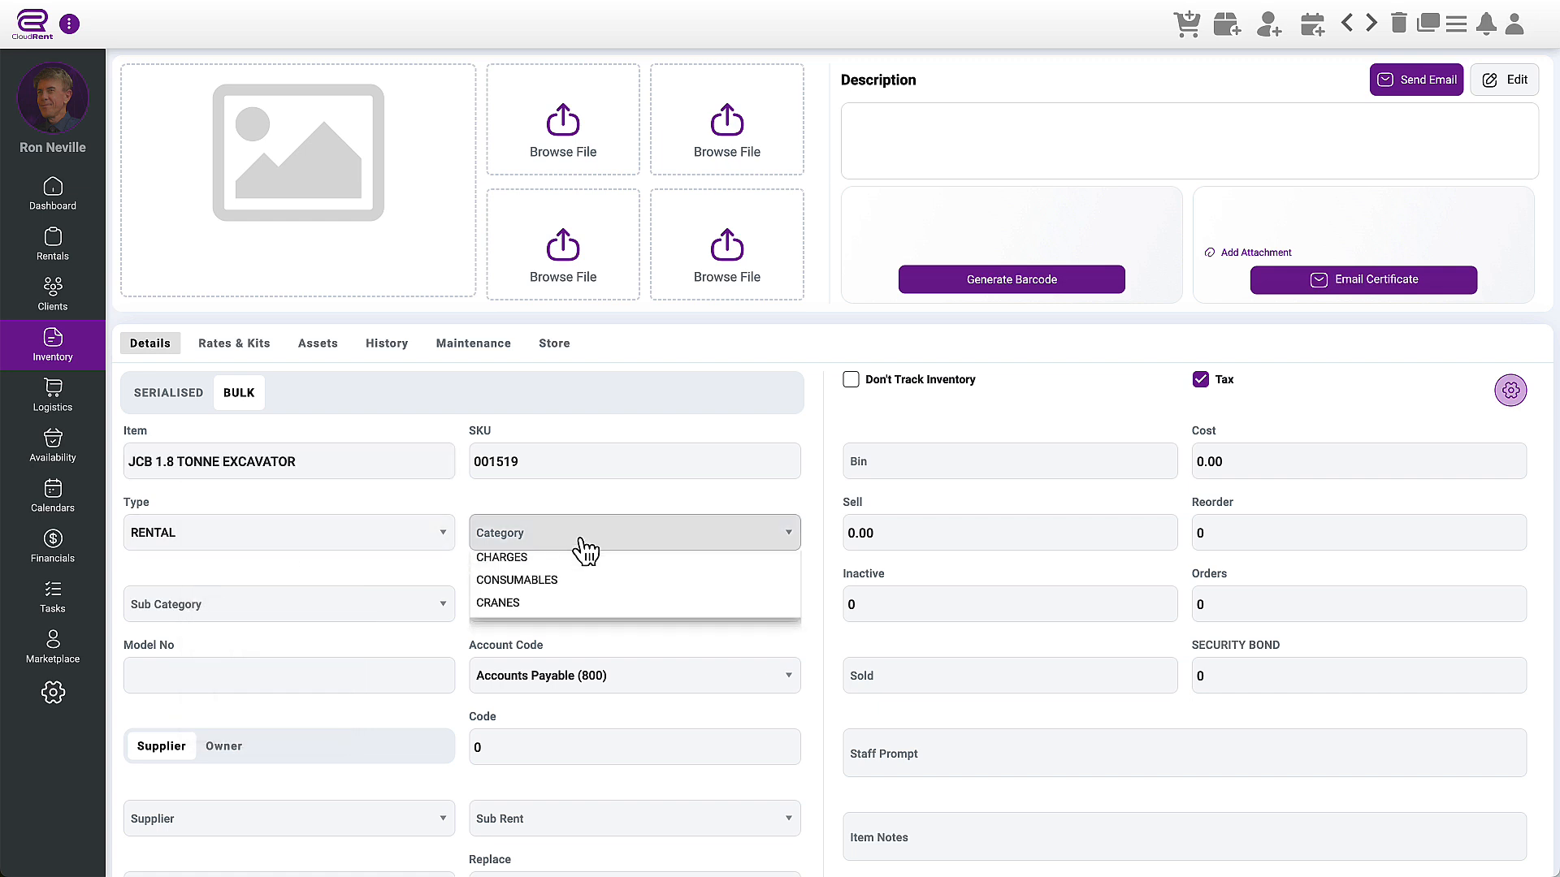
scroll(568, 632, down, 3)
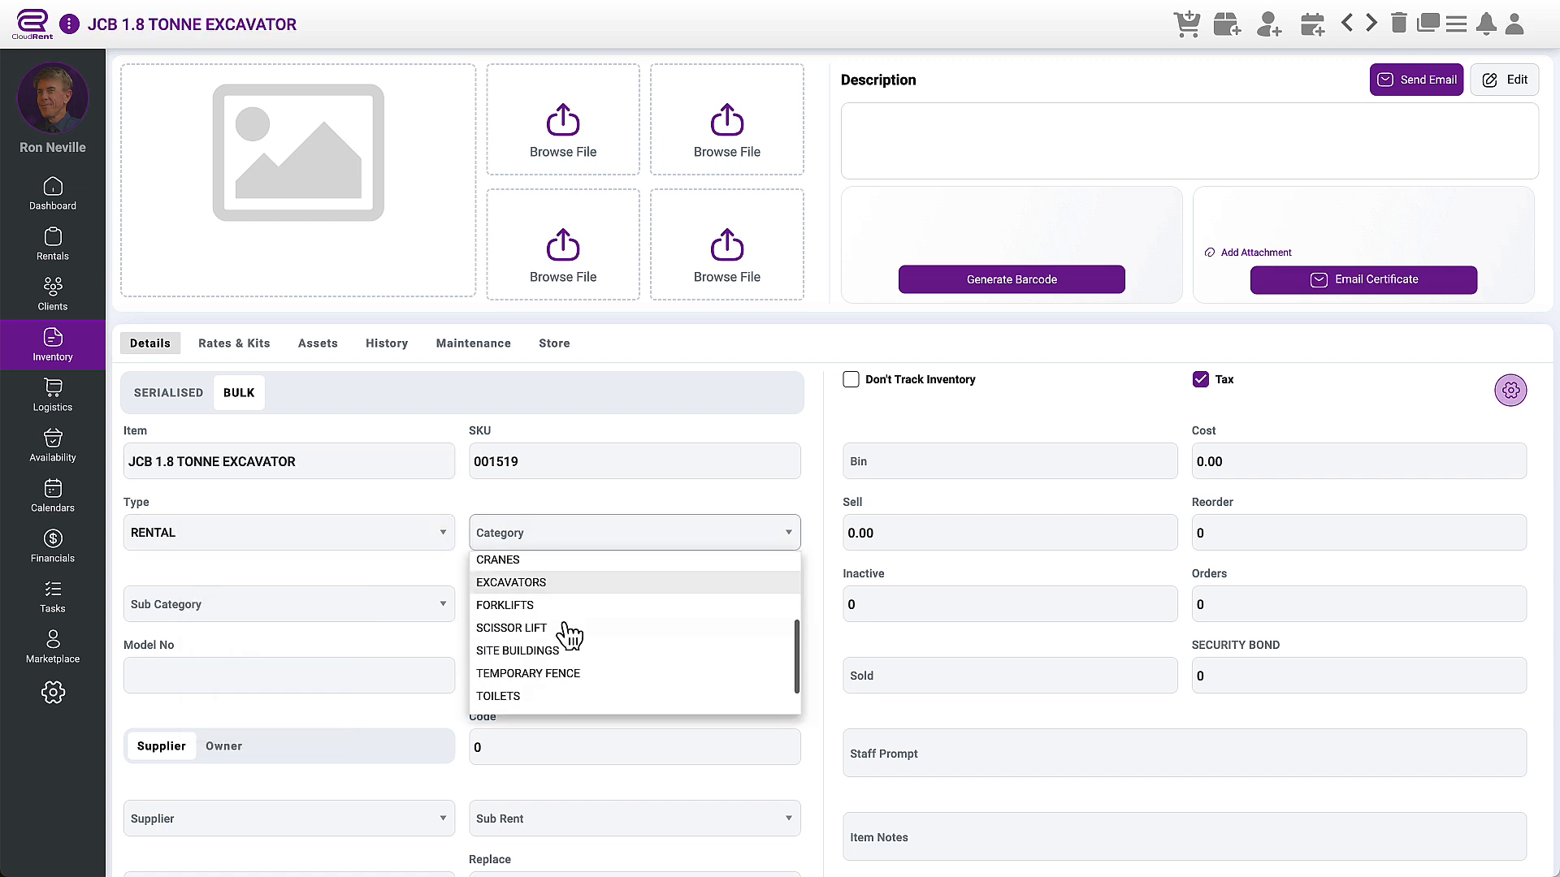
click(536, 576)
click(292, 626)
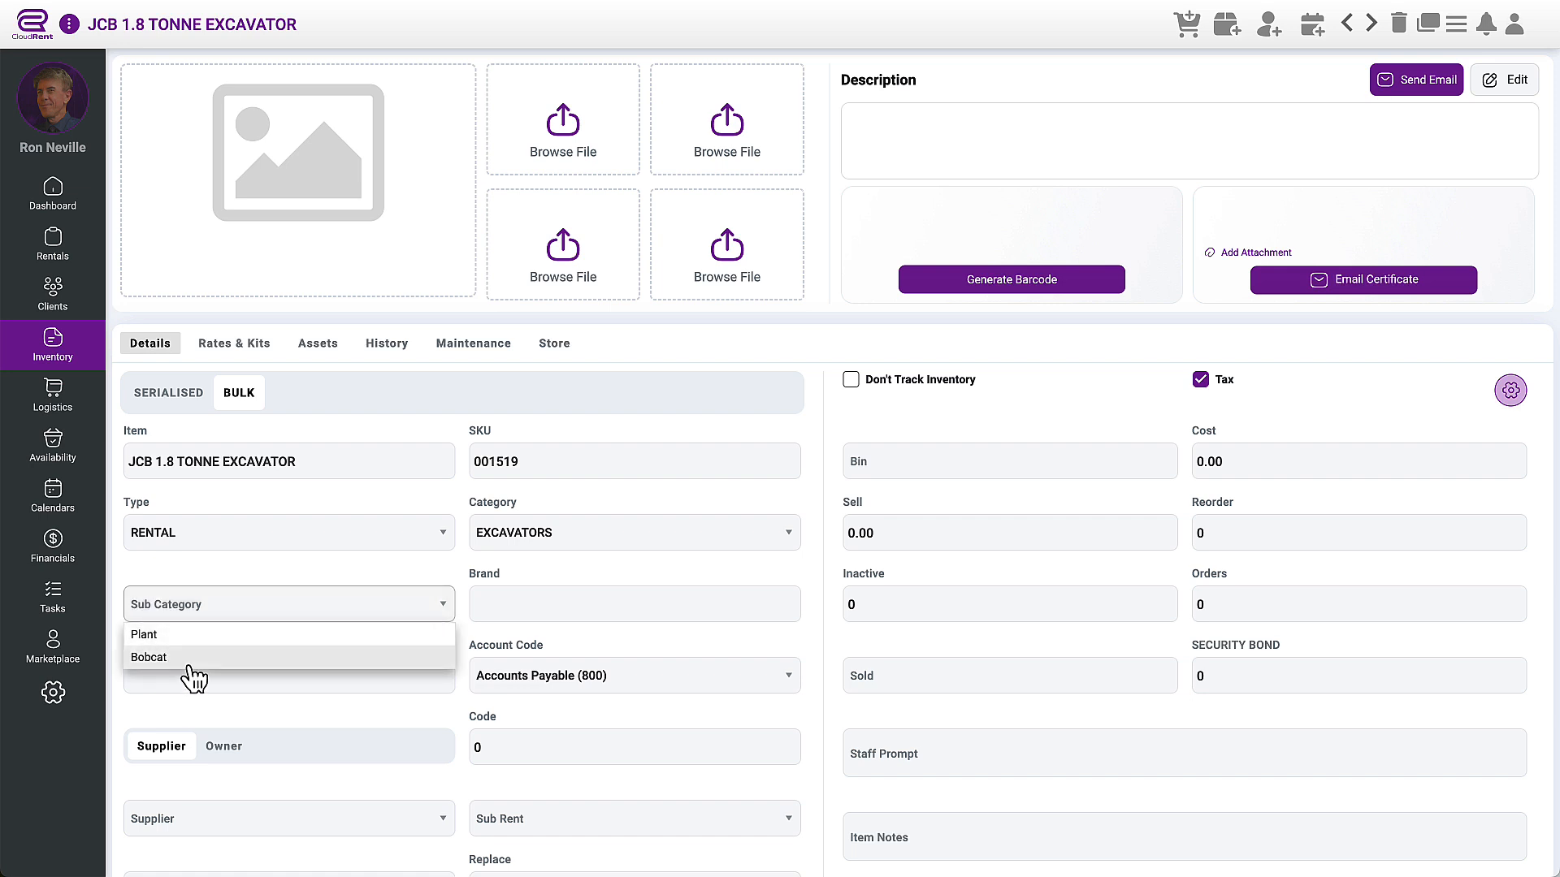
click(195, 637)
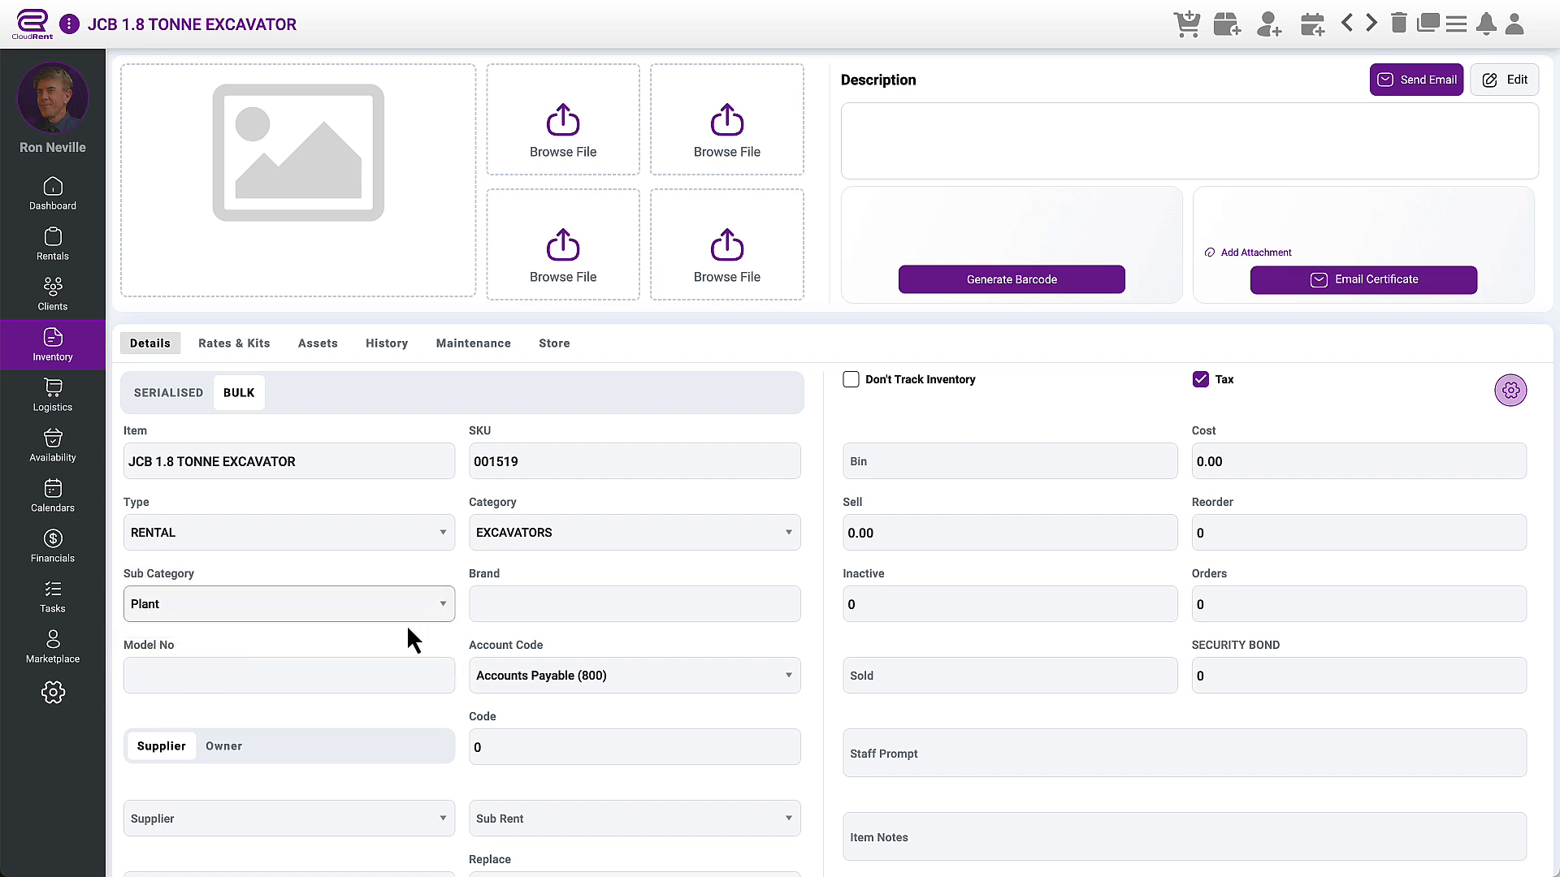
- Set the item's starting stock quantity to 3
scroll(397, 624, down, 3)
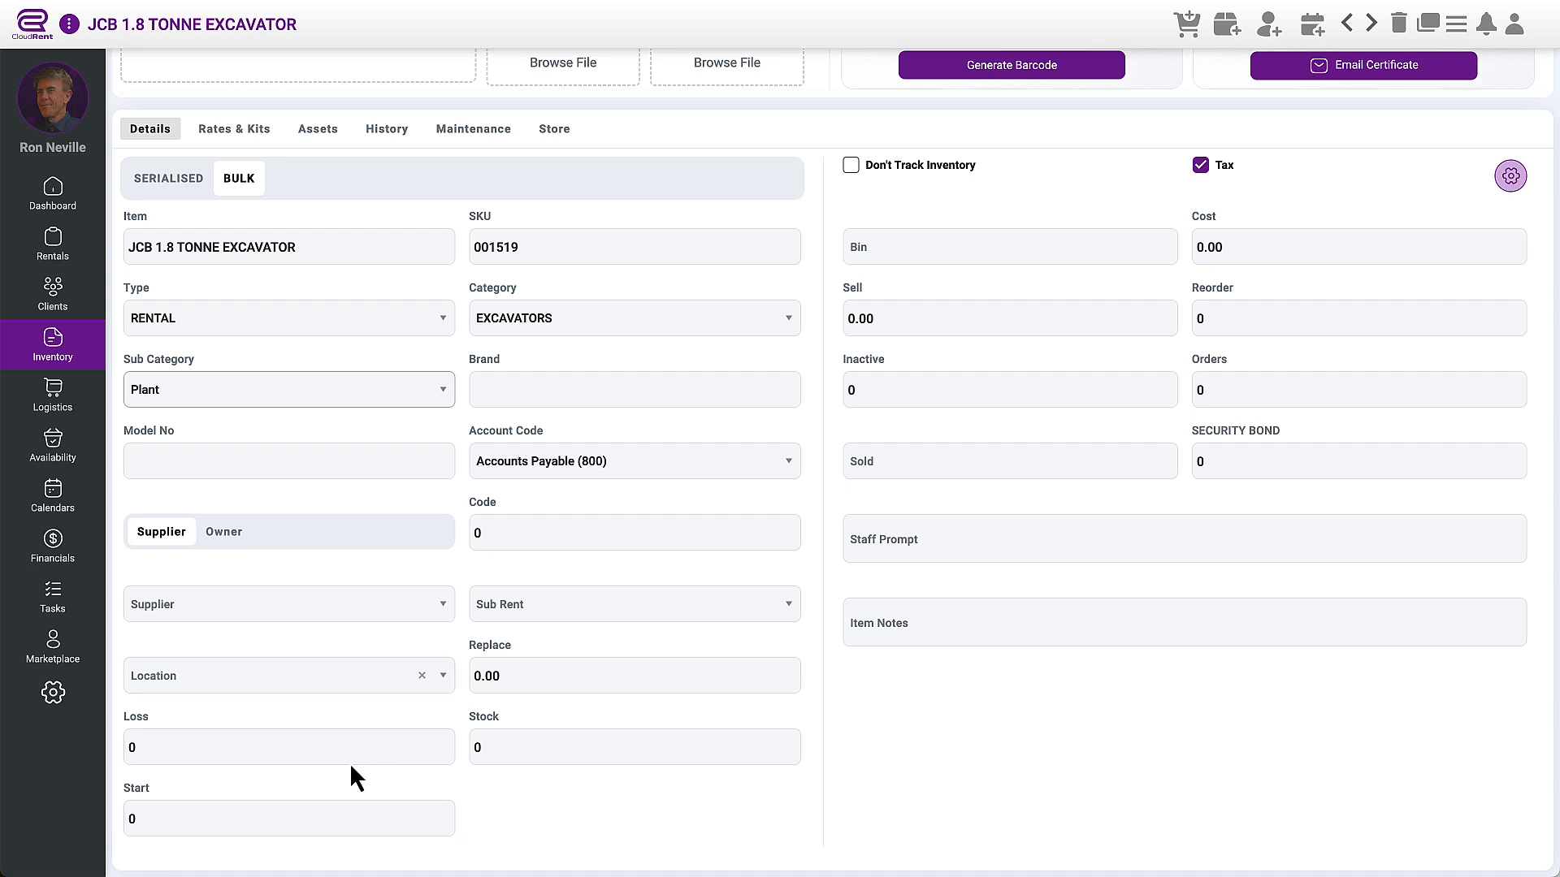
click(190, 808)
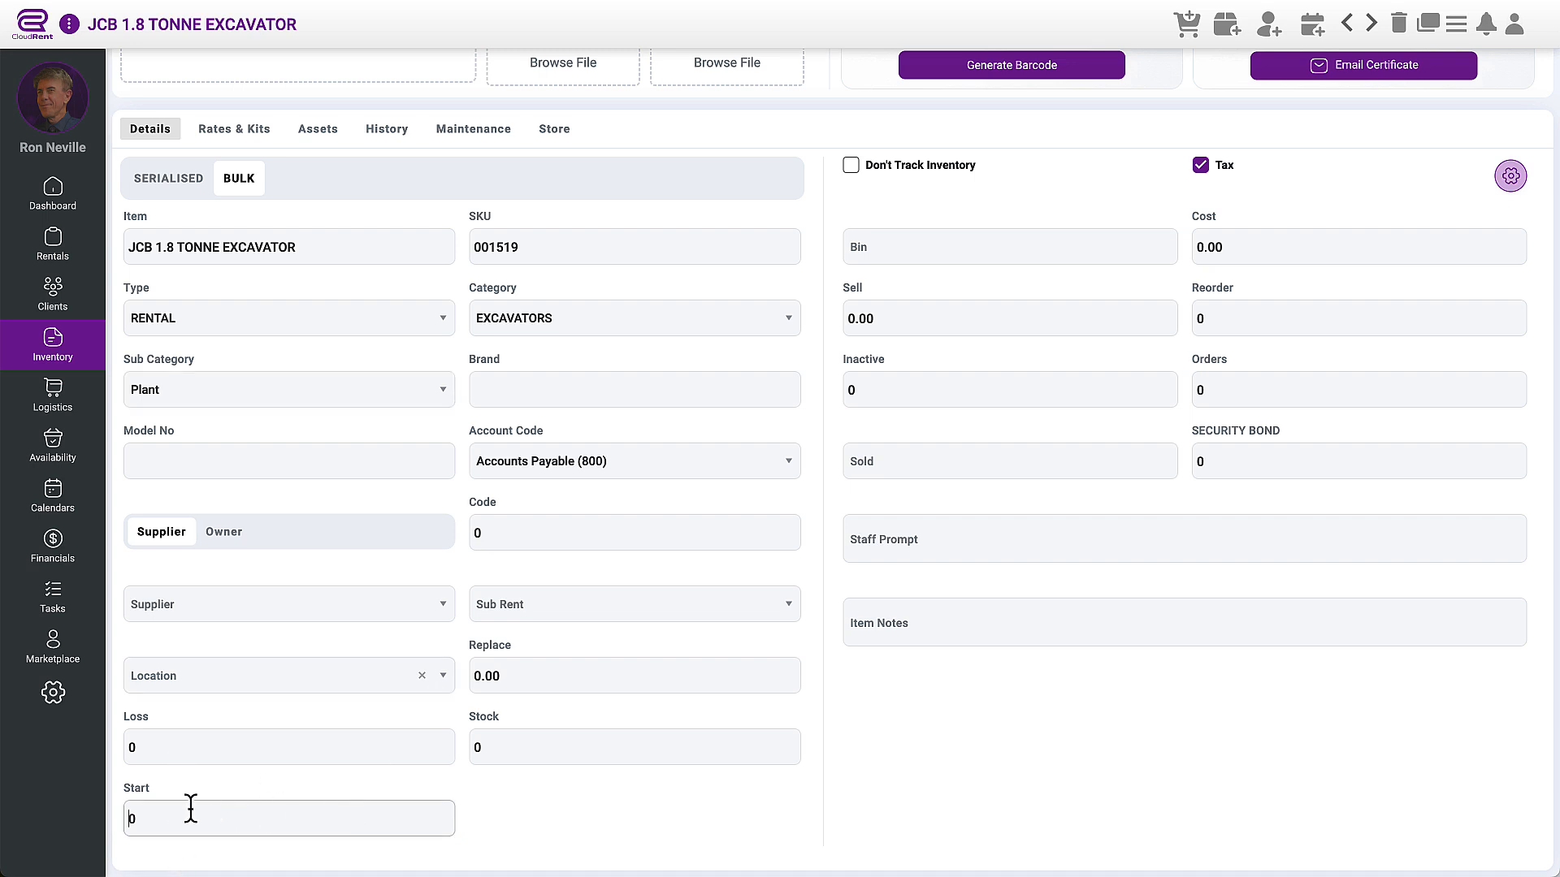
key(Right)
key(BackSpace)
text(3)
click(217, 794)
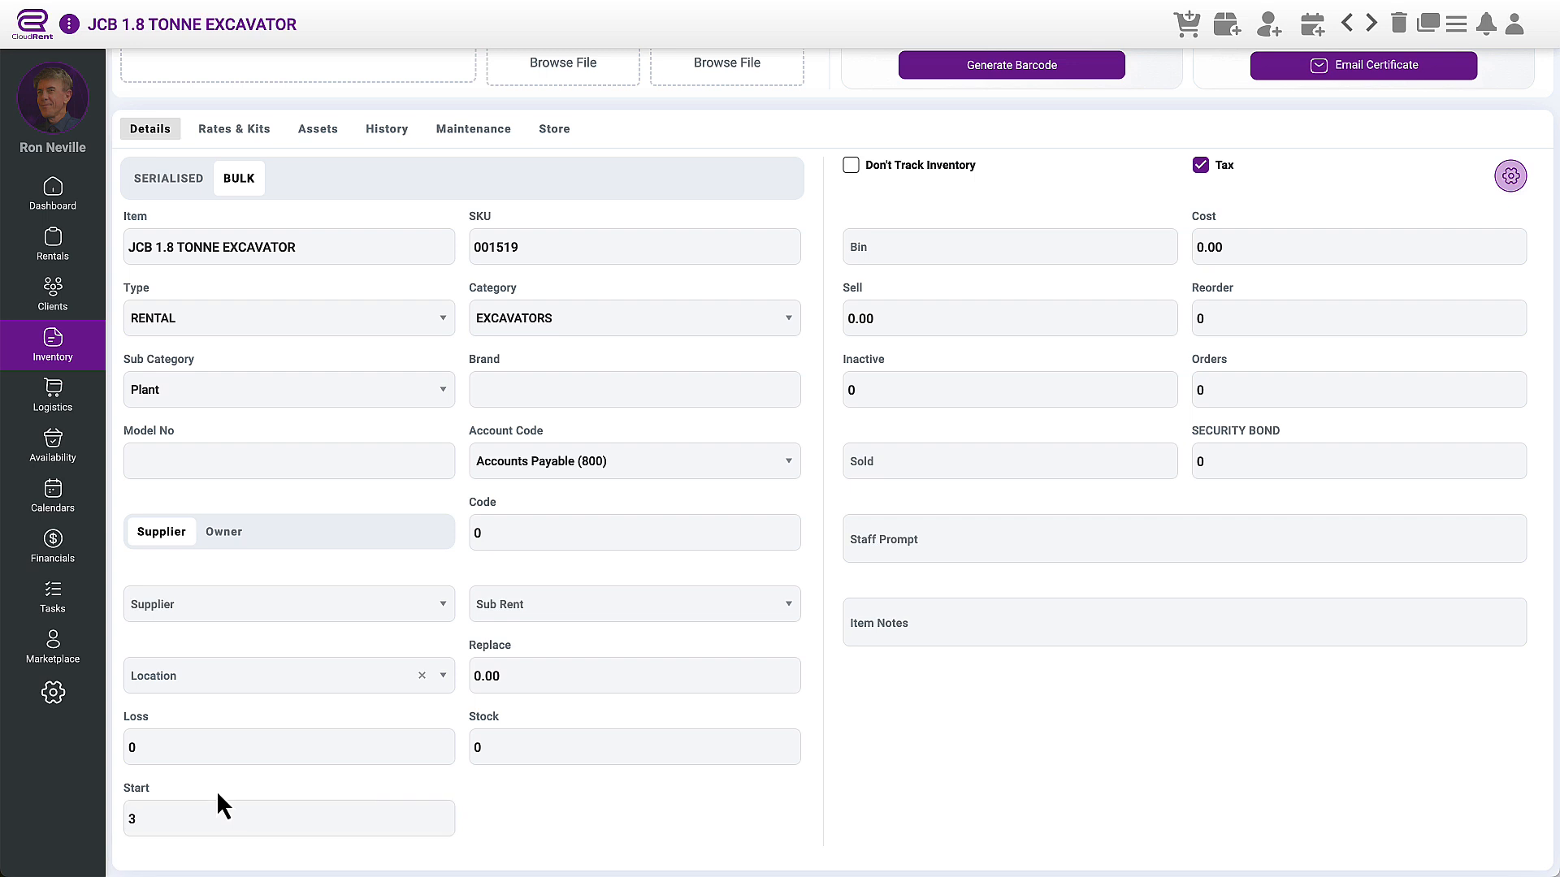
- Set the item's replacement value to 43000
click(498, 689)
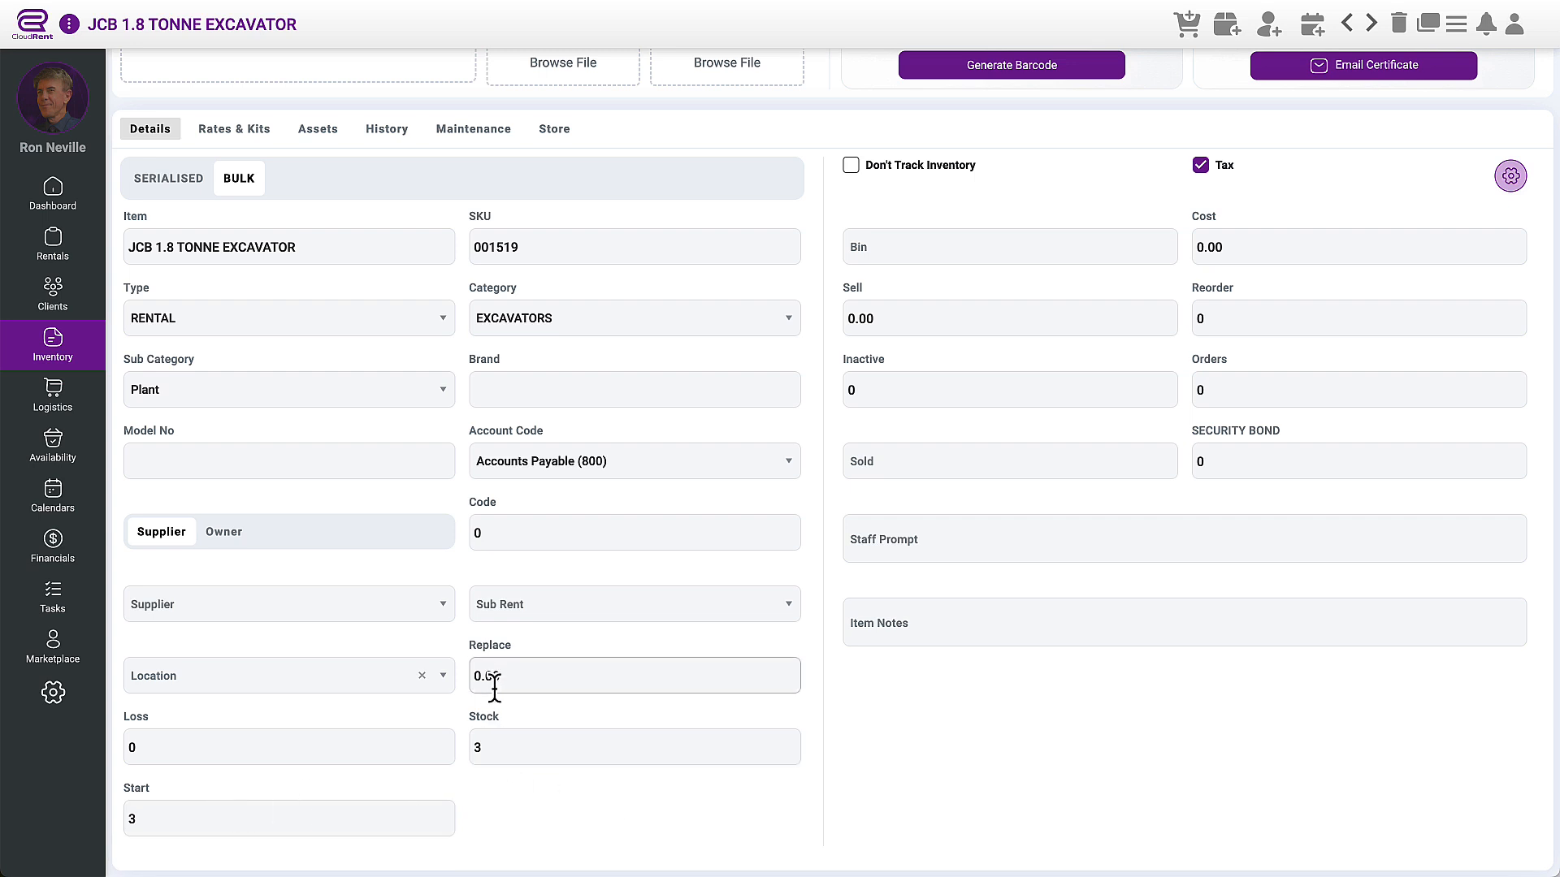
drag(504, 679, 469, 677)
text(43000)
click(935, 711)
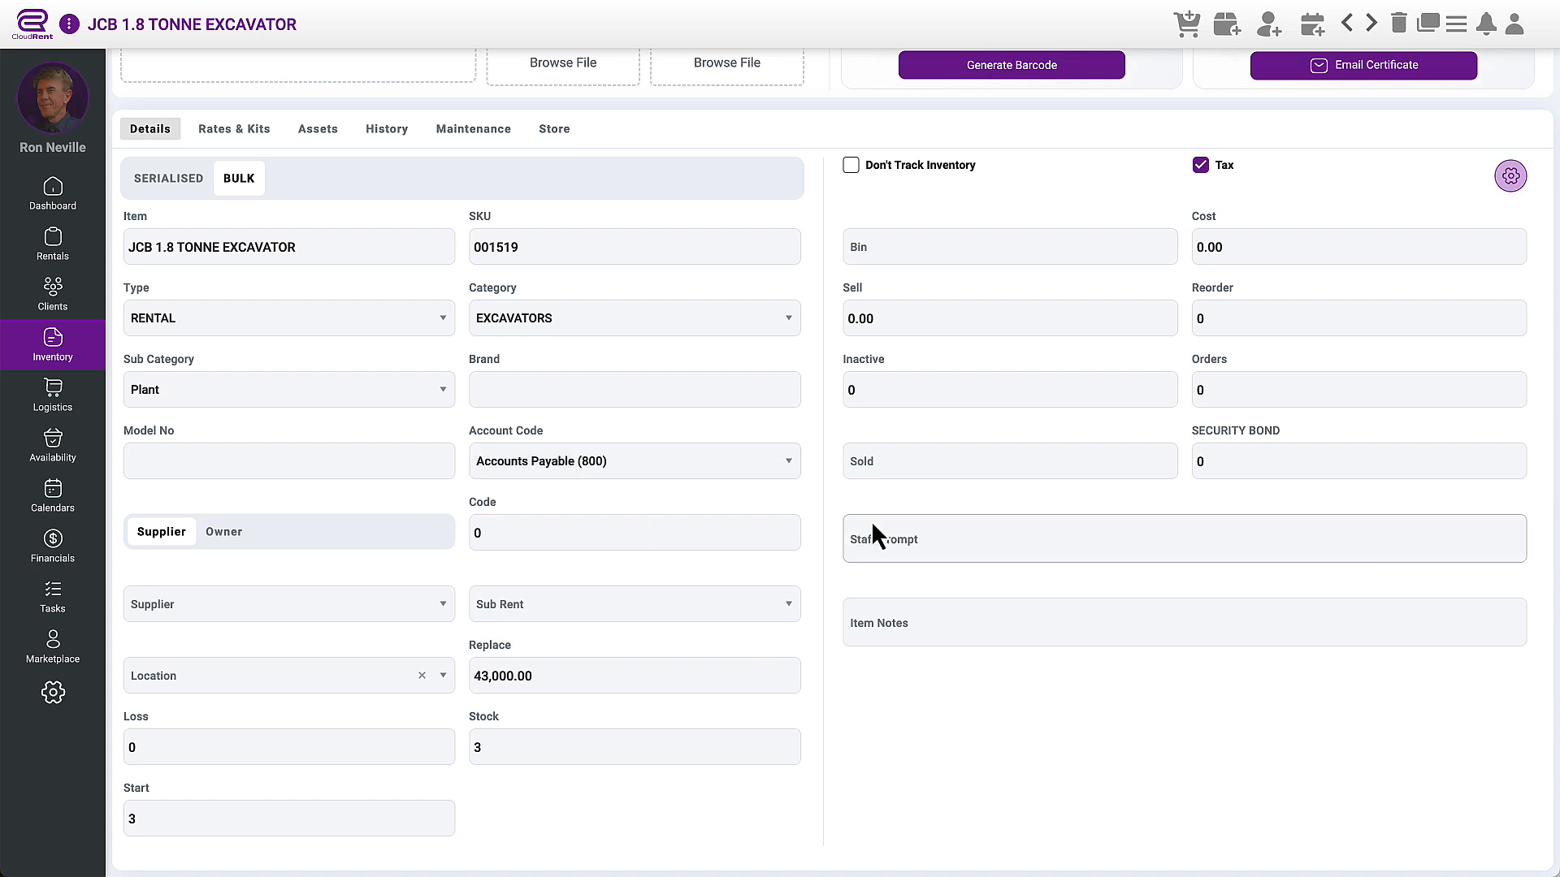
- Set the item's security bond to 200
scroll(893, 323, up, 1)
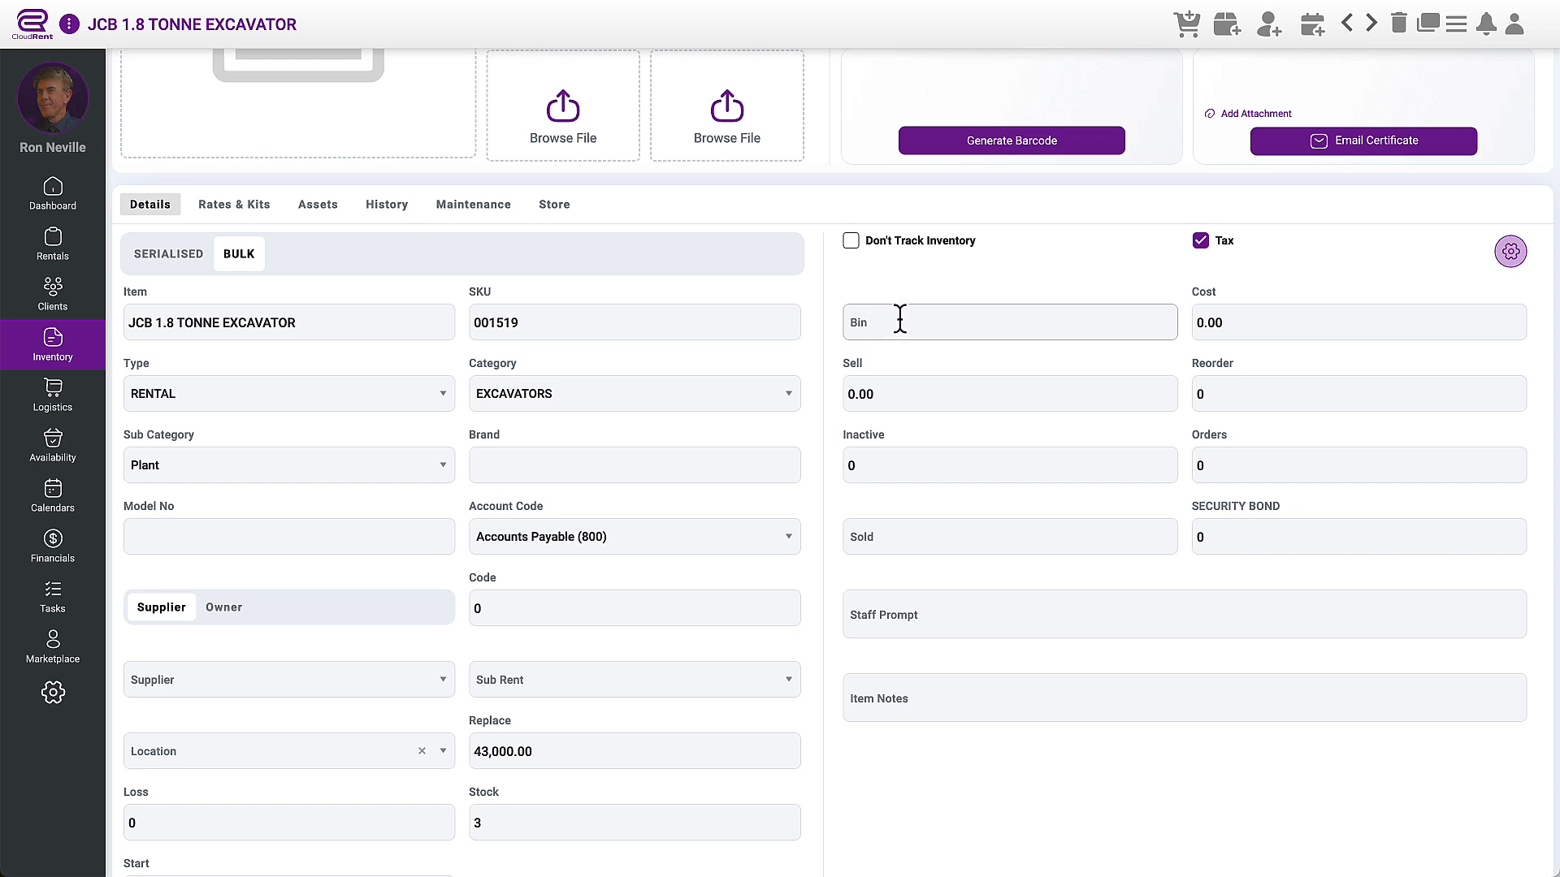
double_click(1229, 318)
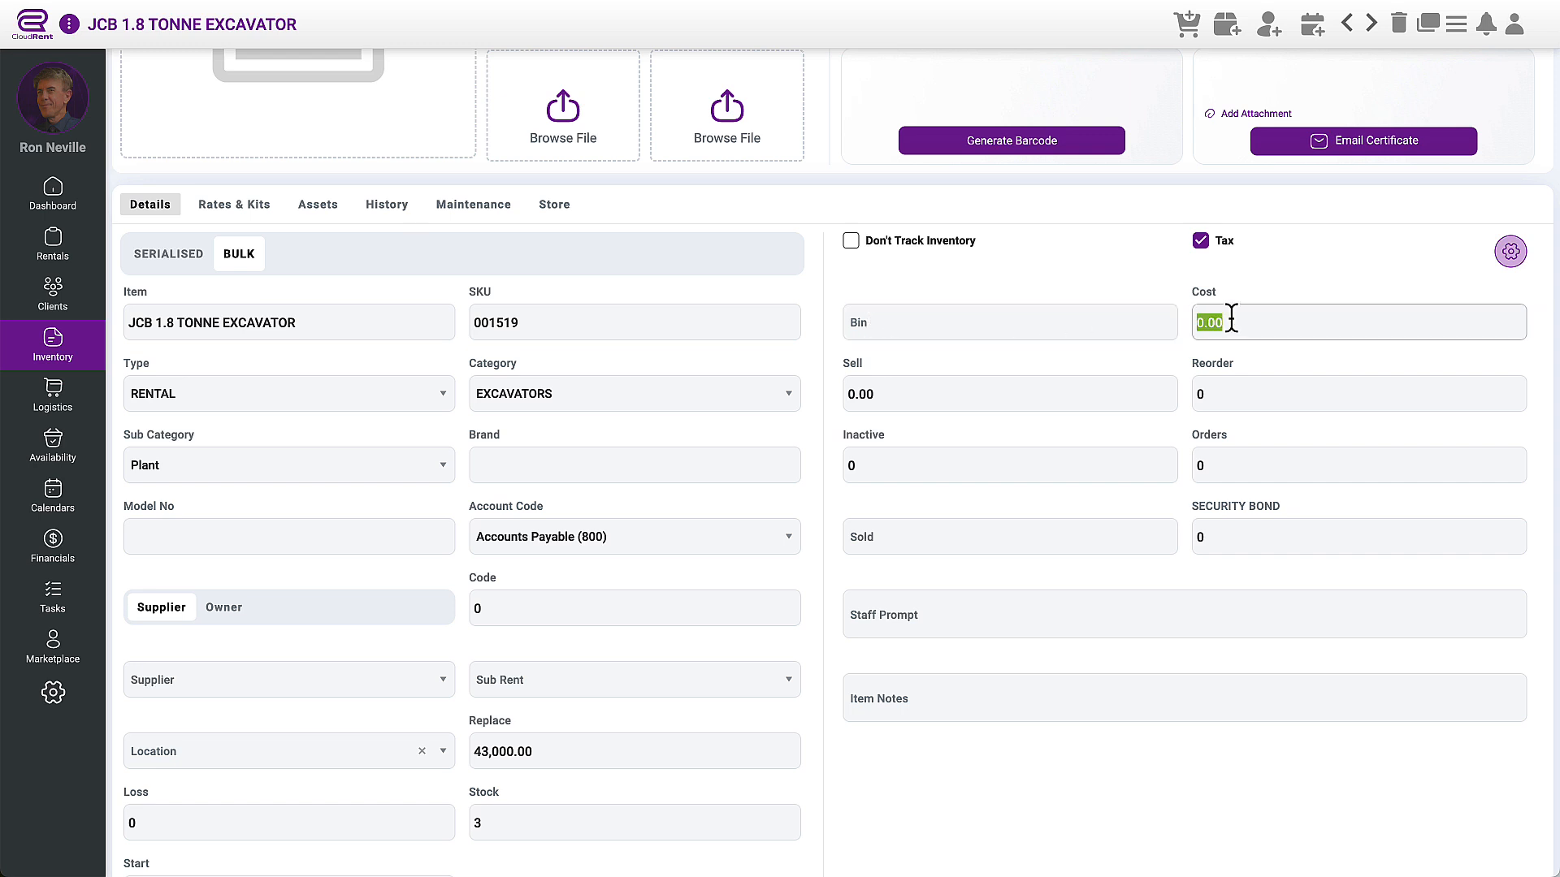
double_click(980, 396)
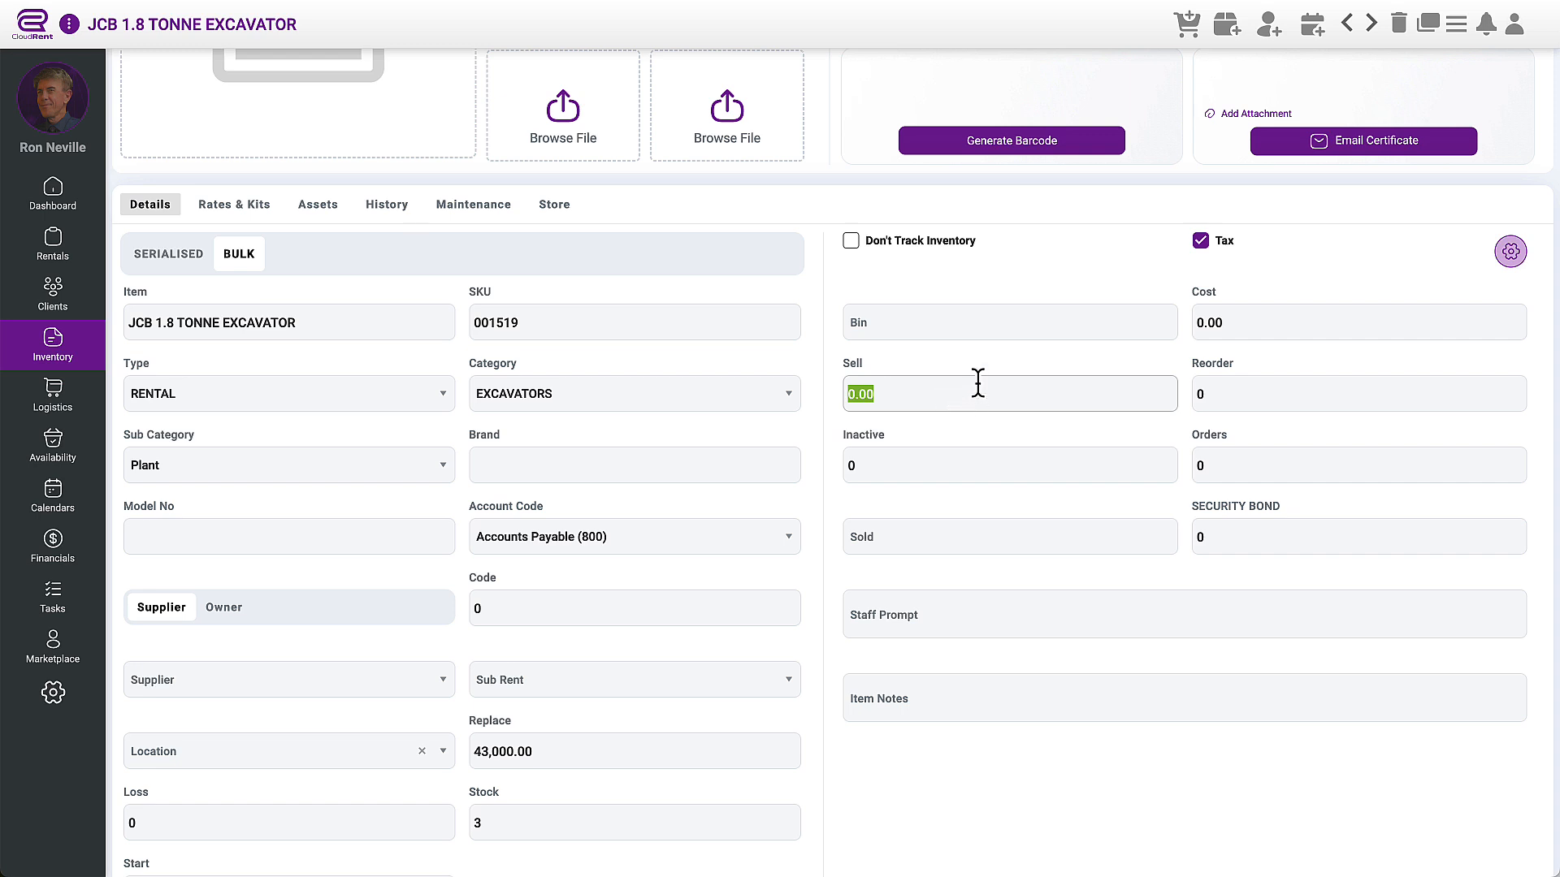
double_click(1237, 537)
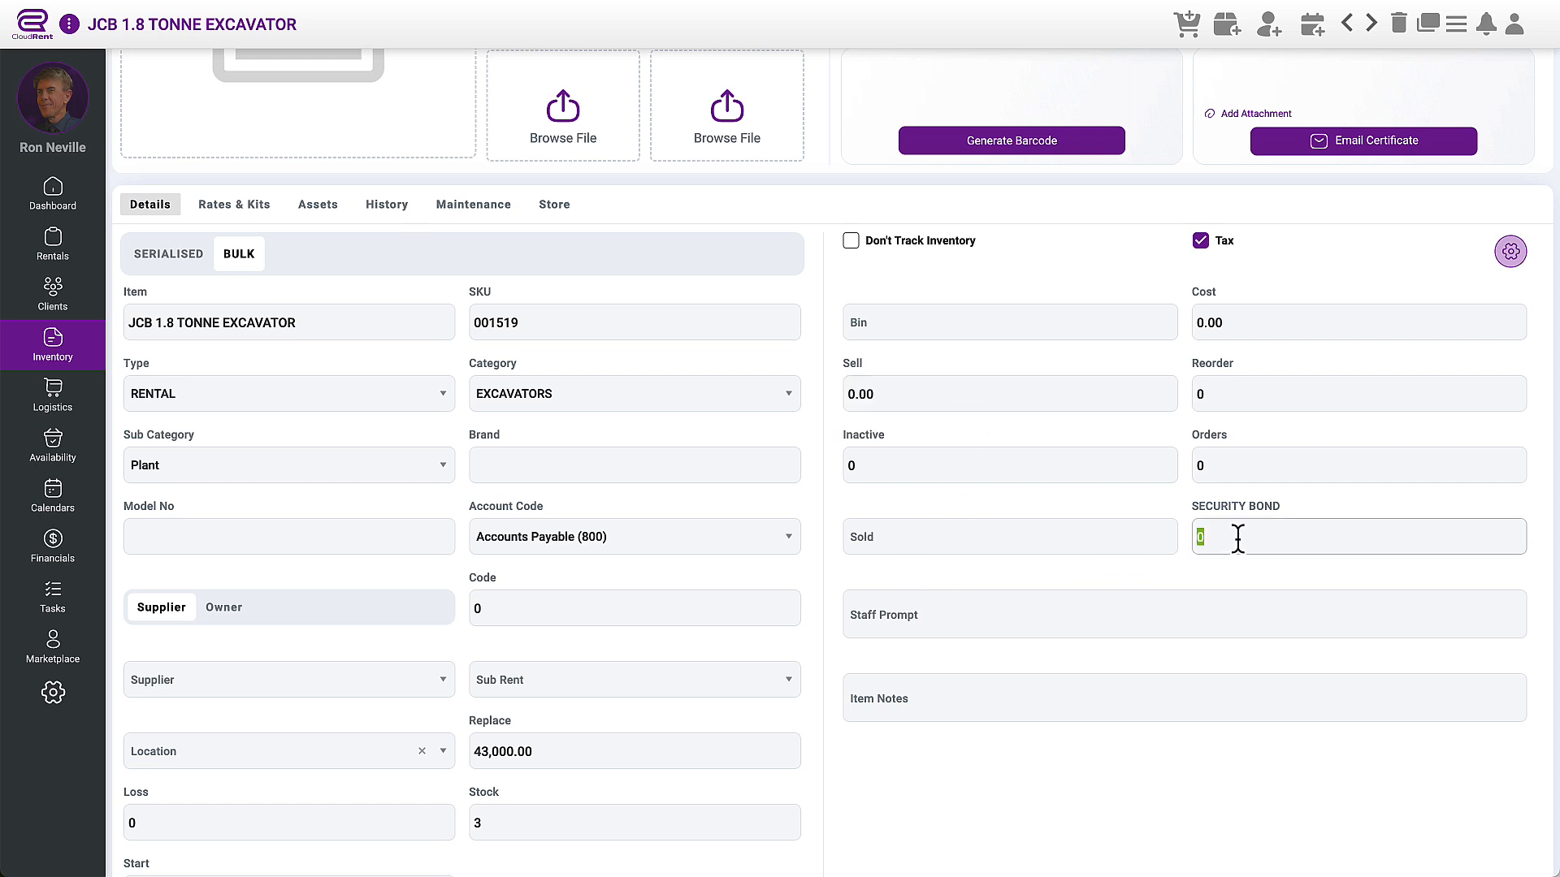
text(200)
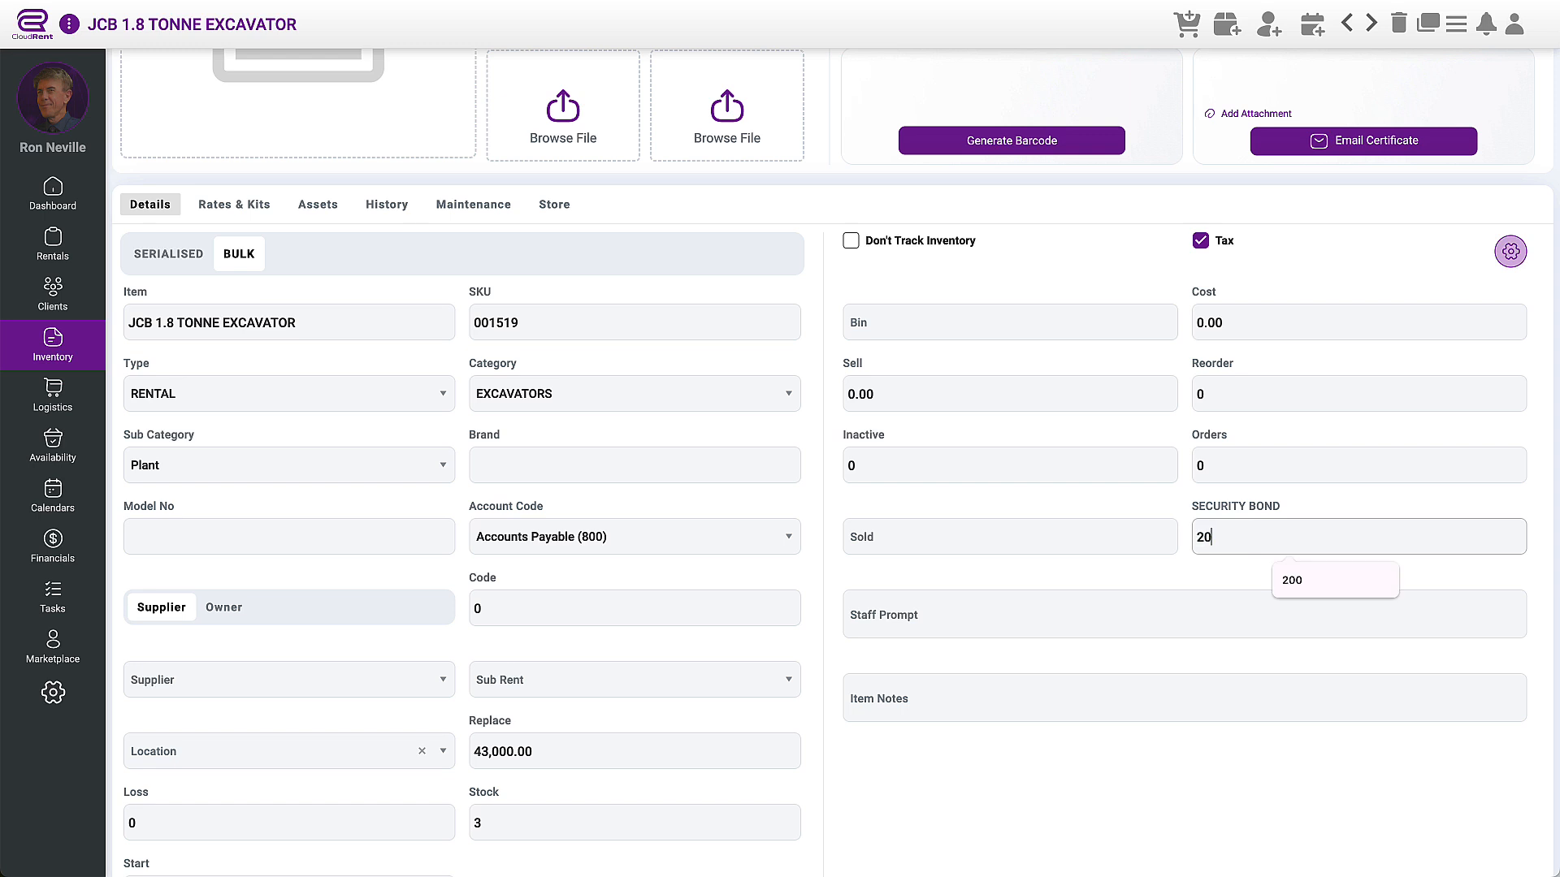
click(1240, 573)
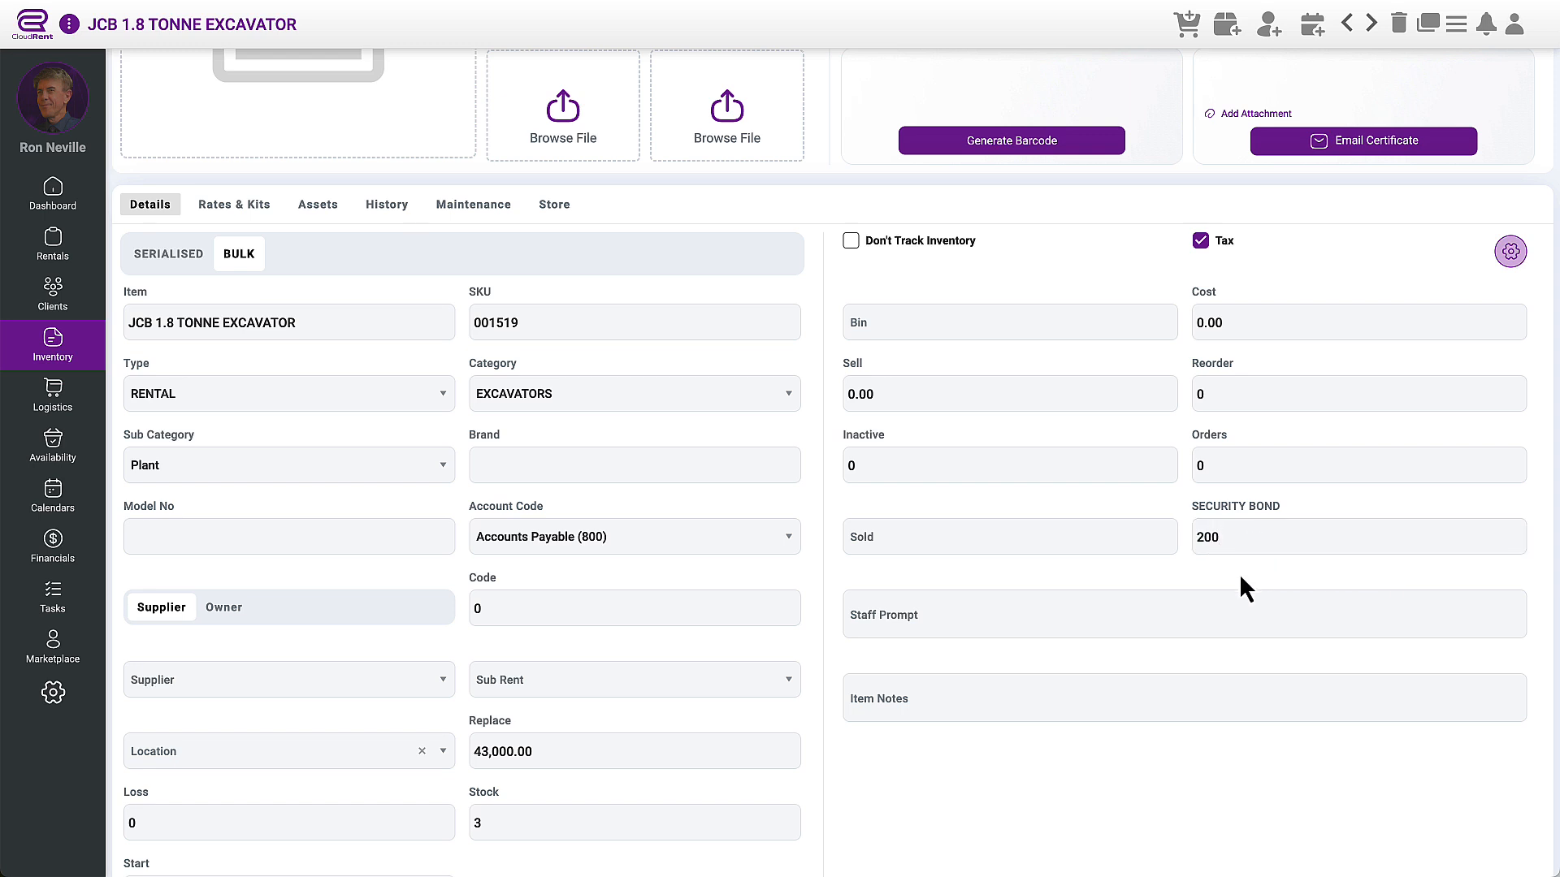
click(926, 615)
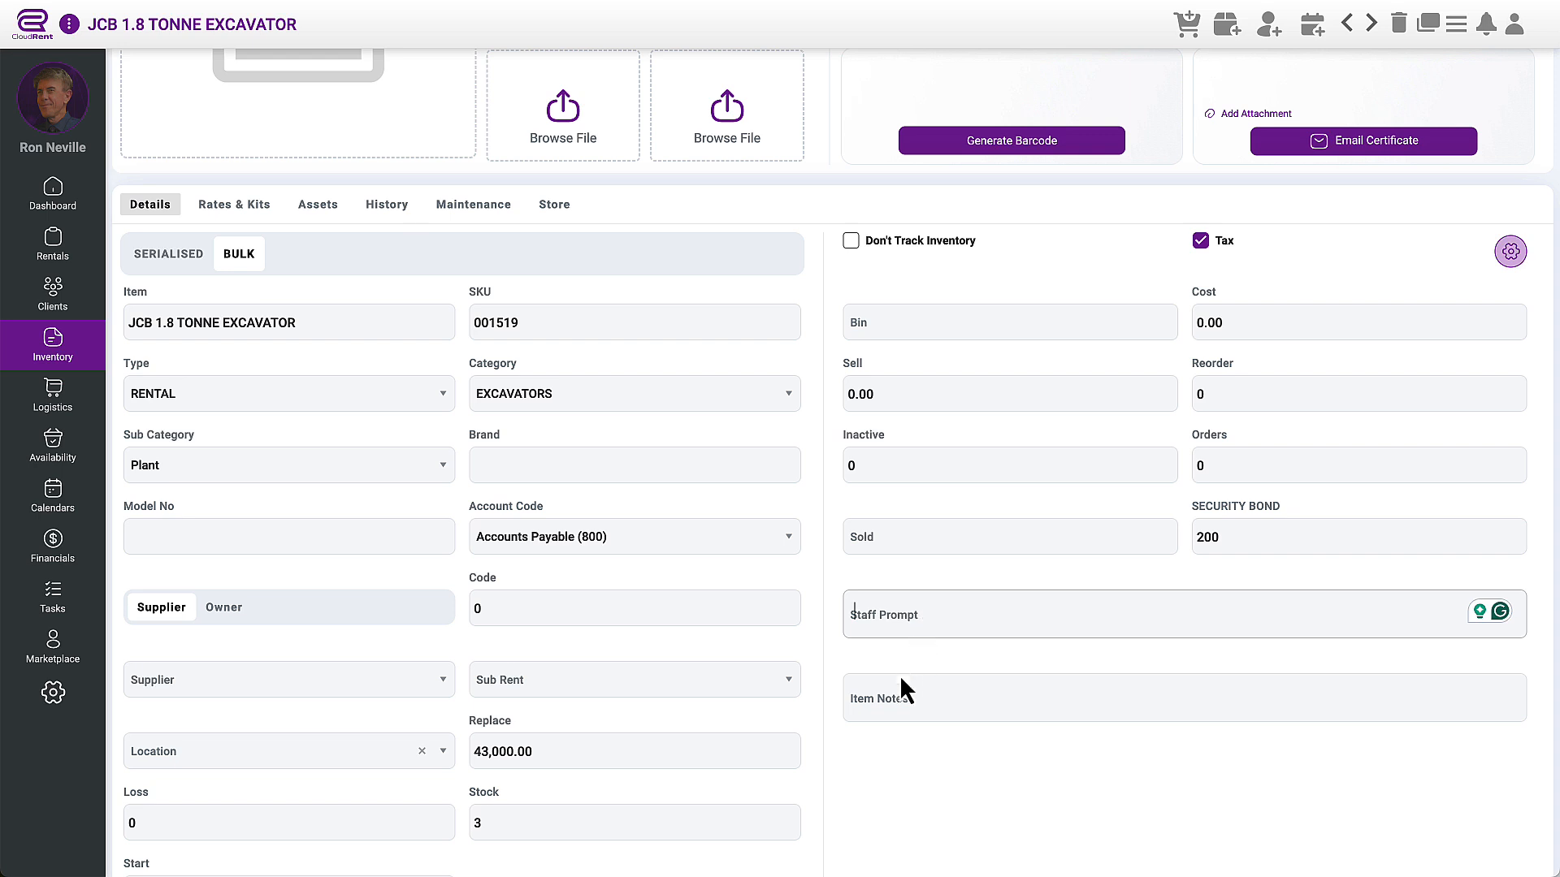
click(900, 701)
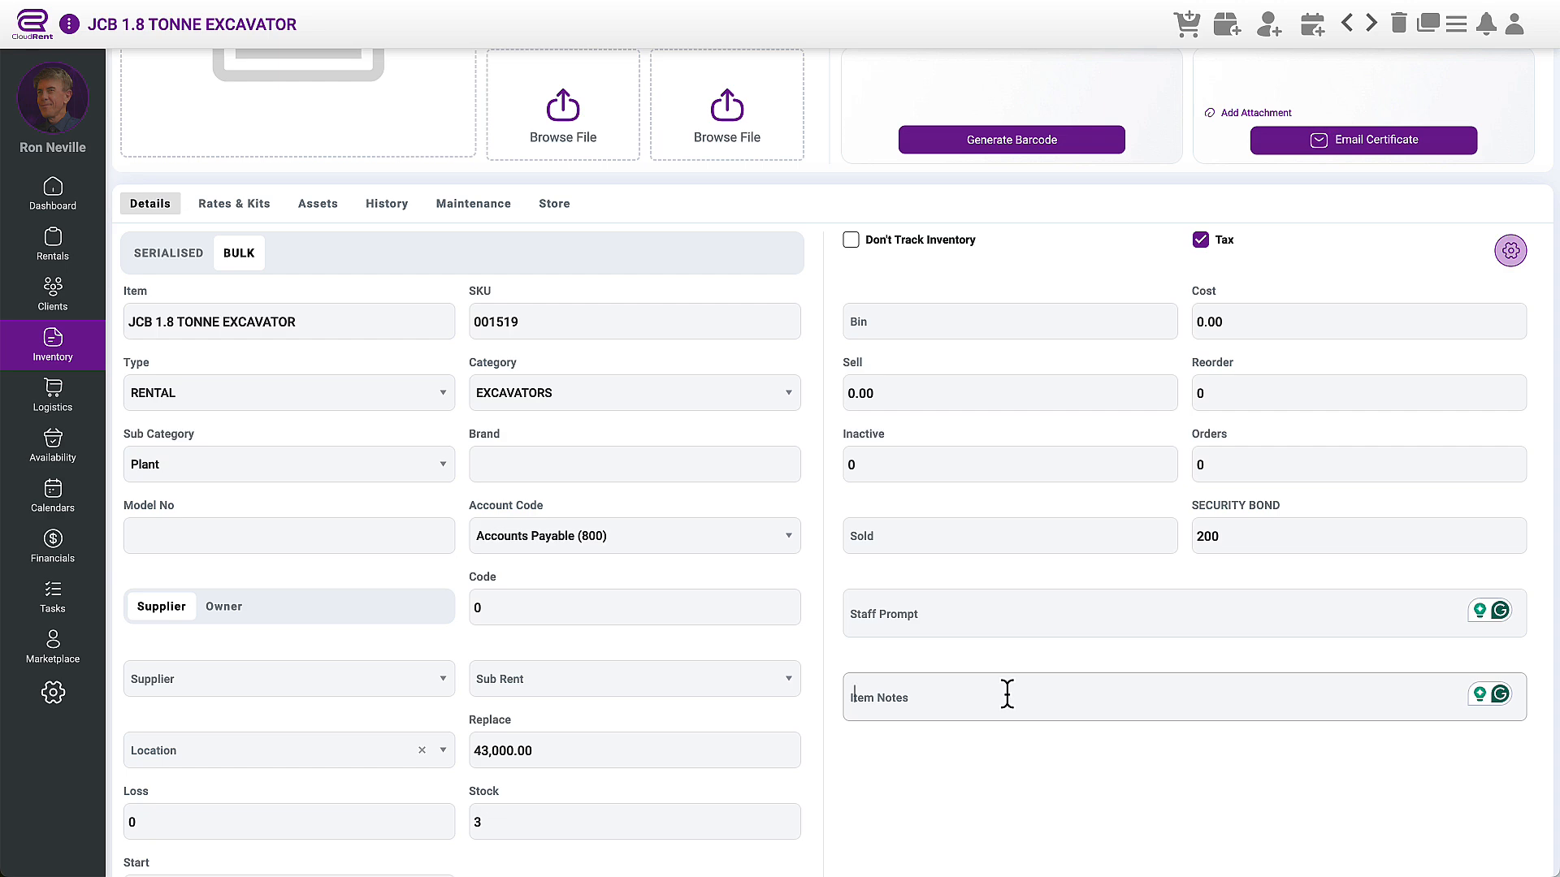
- Upload JCB-1.8-Tonne-Excavator.png from the Demo Data folder as the item's first image
scroll(582, 650, up, 2)
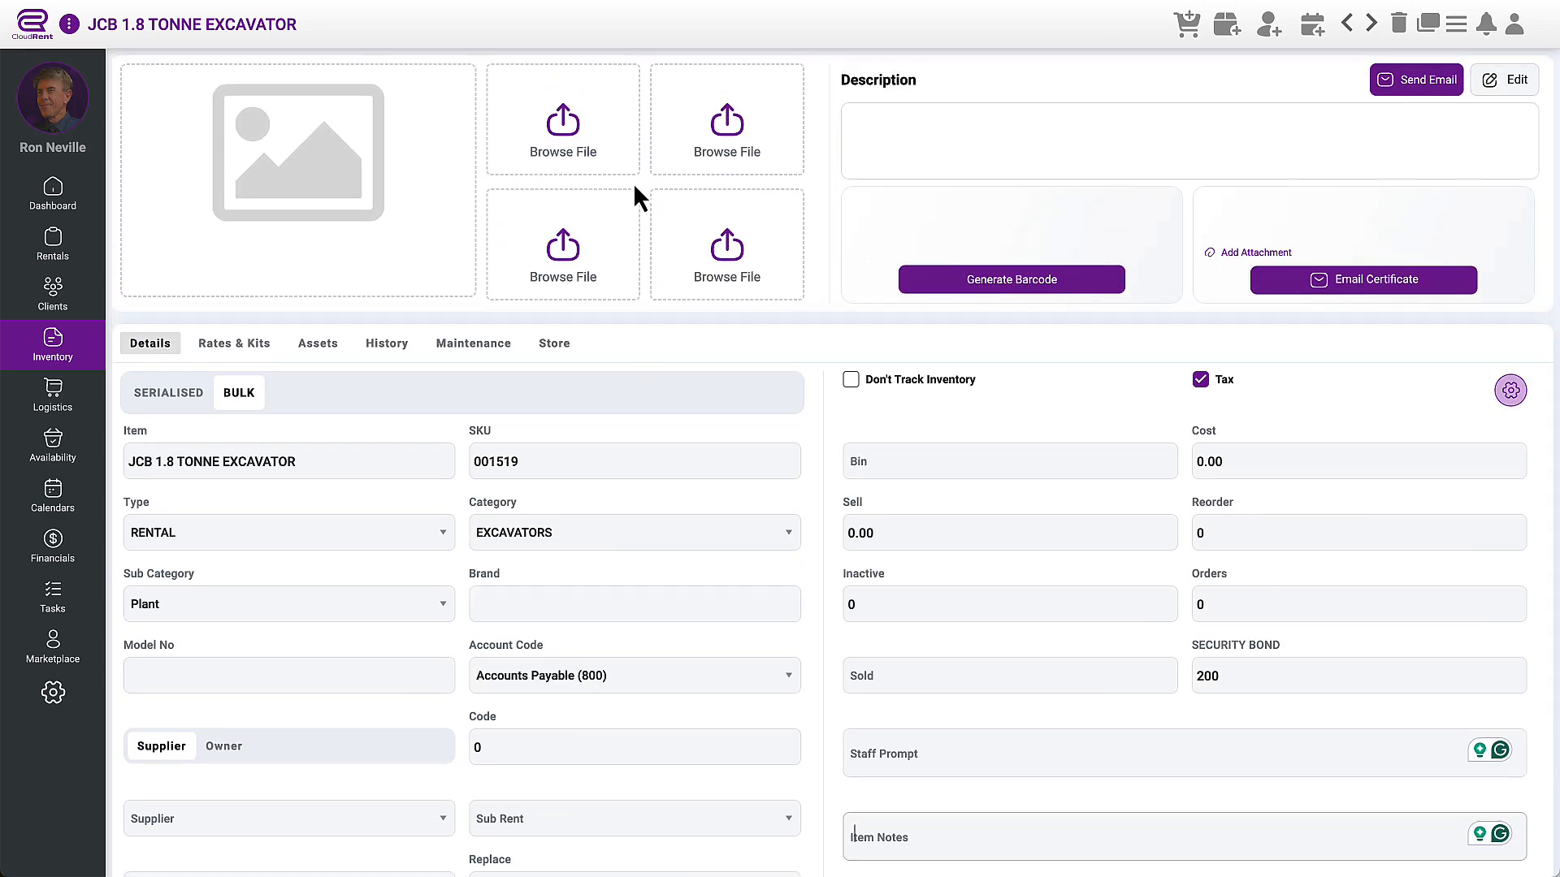
click(574, 133)
click(601, 251)
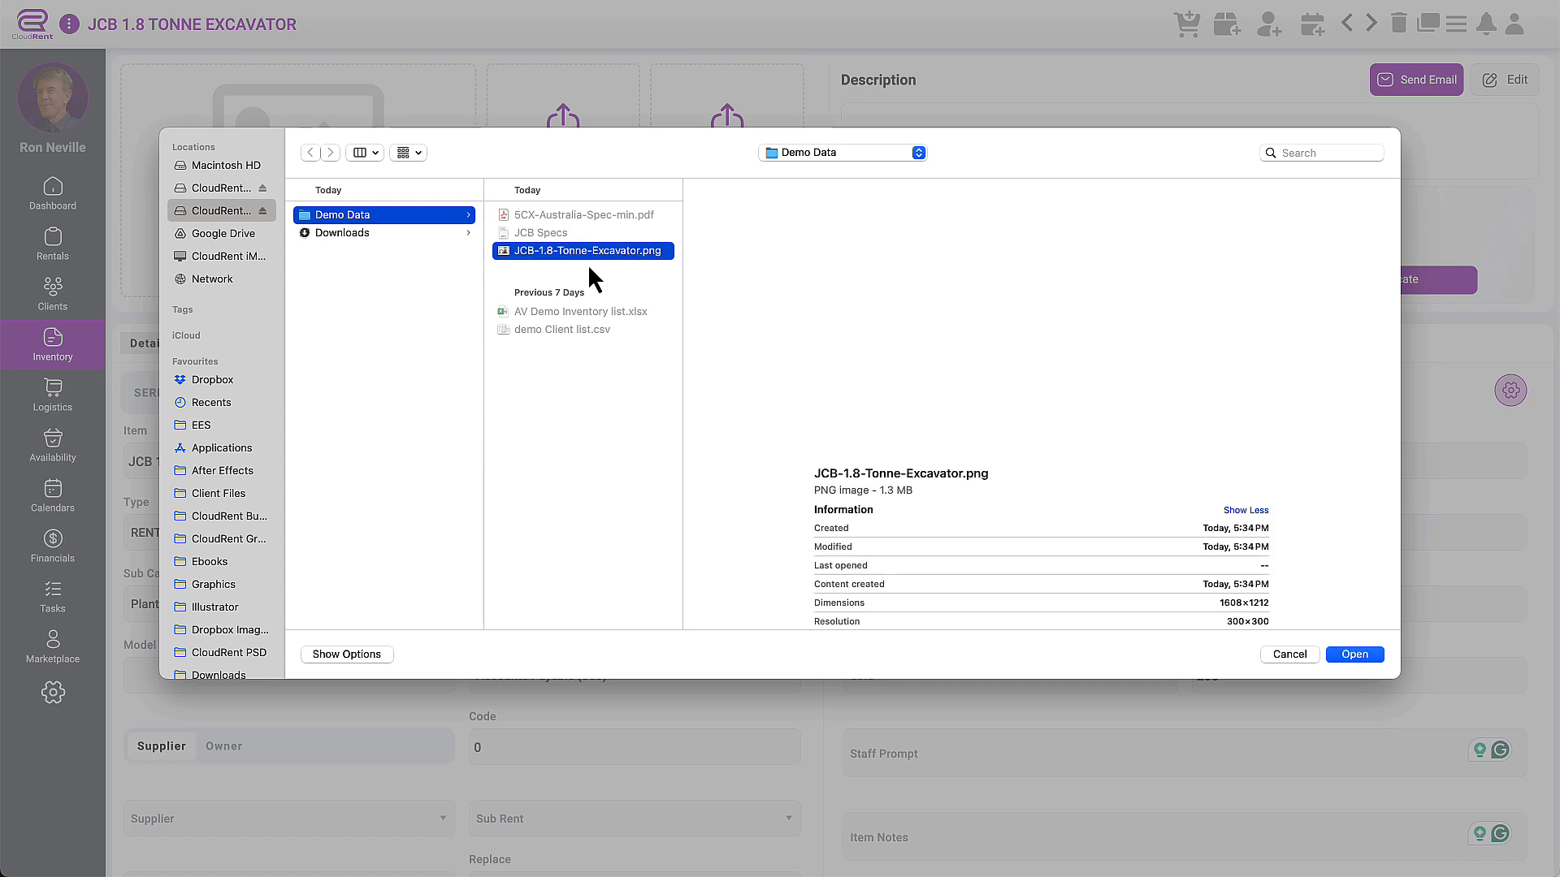
click(1355, 655)
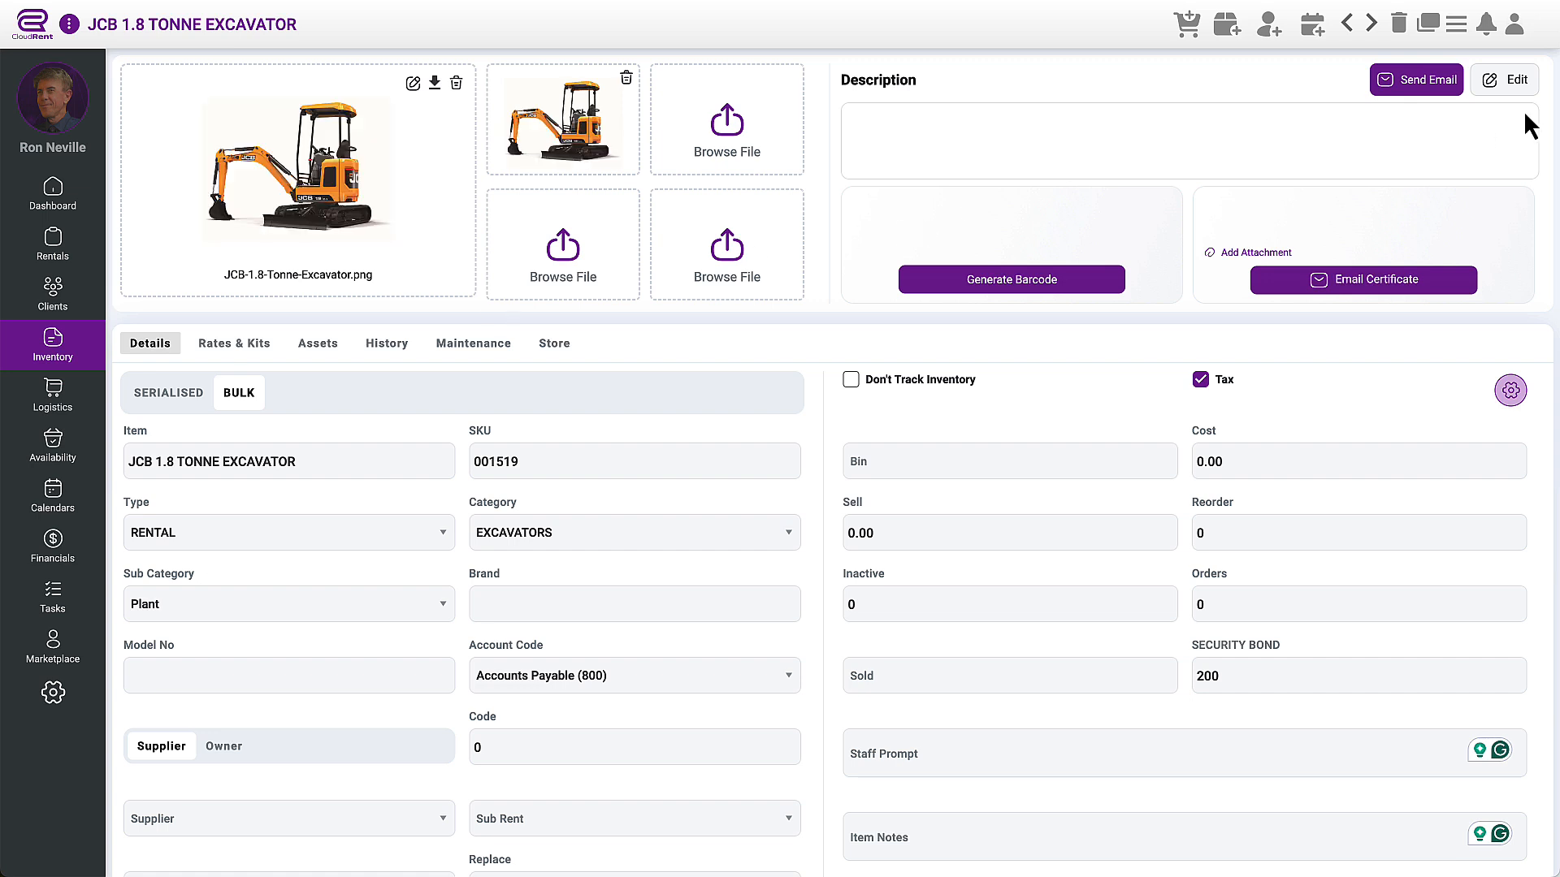
- Paste the copied excavator text into the item's description and set all of it in the Tahoma font
click(1509, 81)
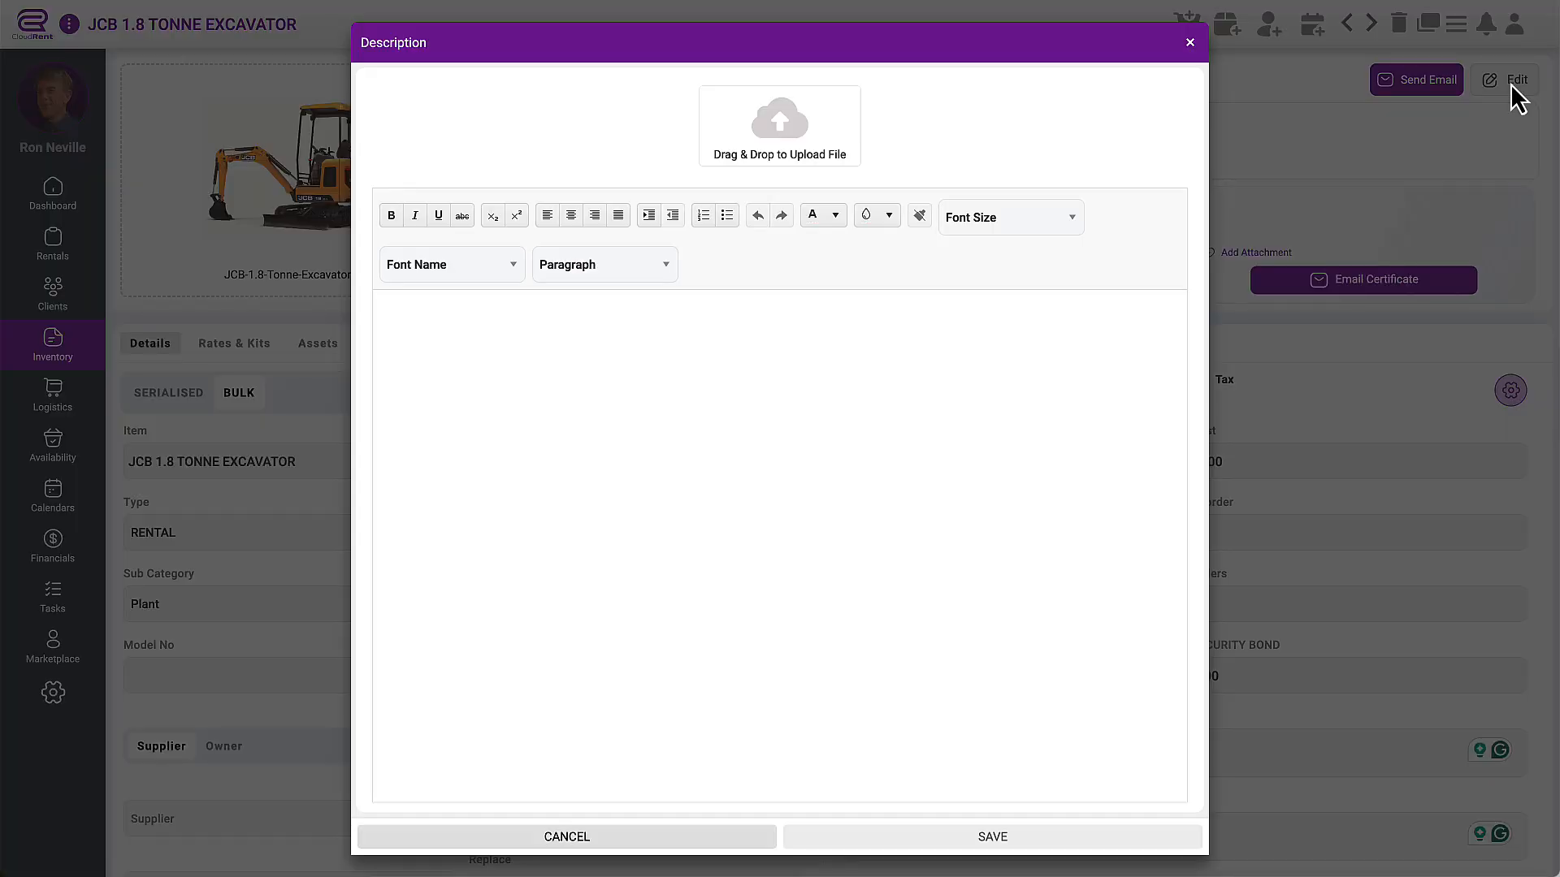
right_click(759, 374)
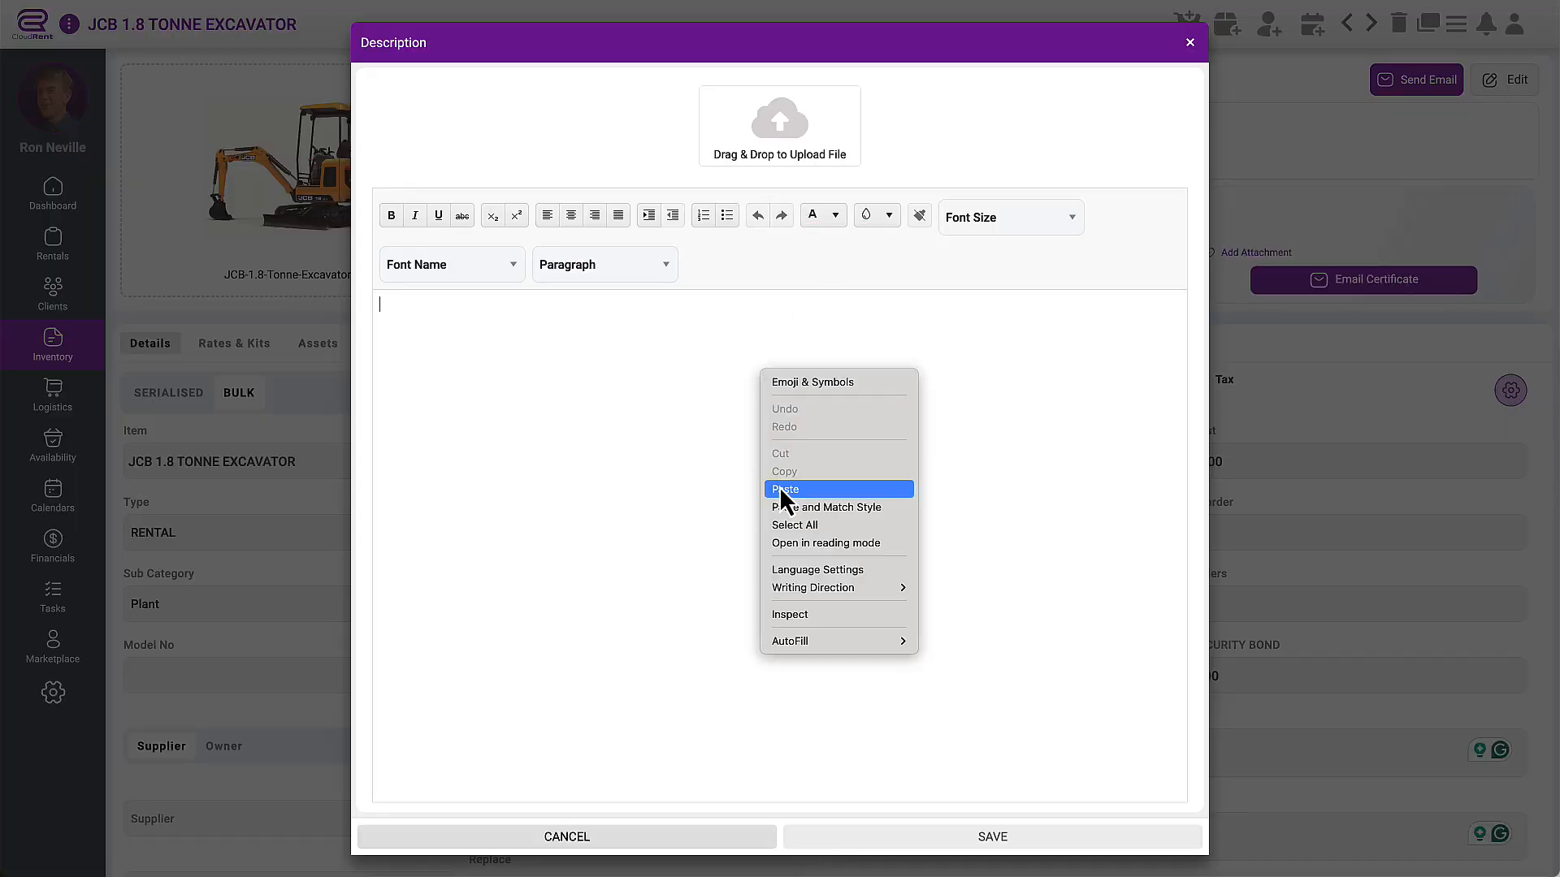
click(779, 484)
drag(907, 459, 379, 313)
click(417, 266)
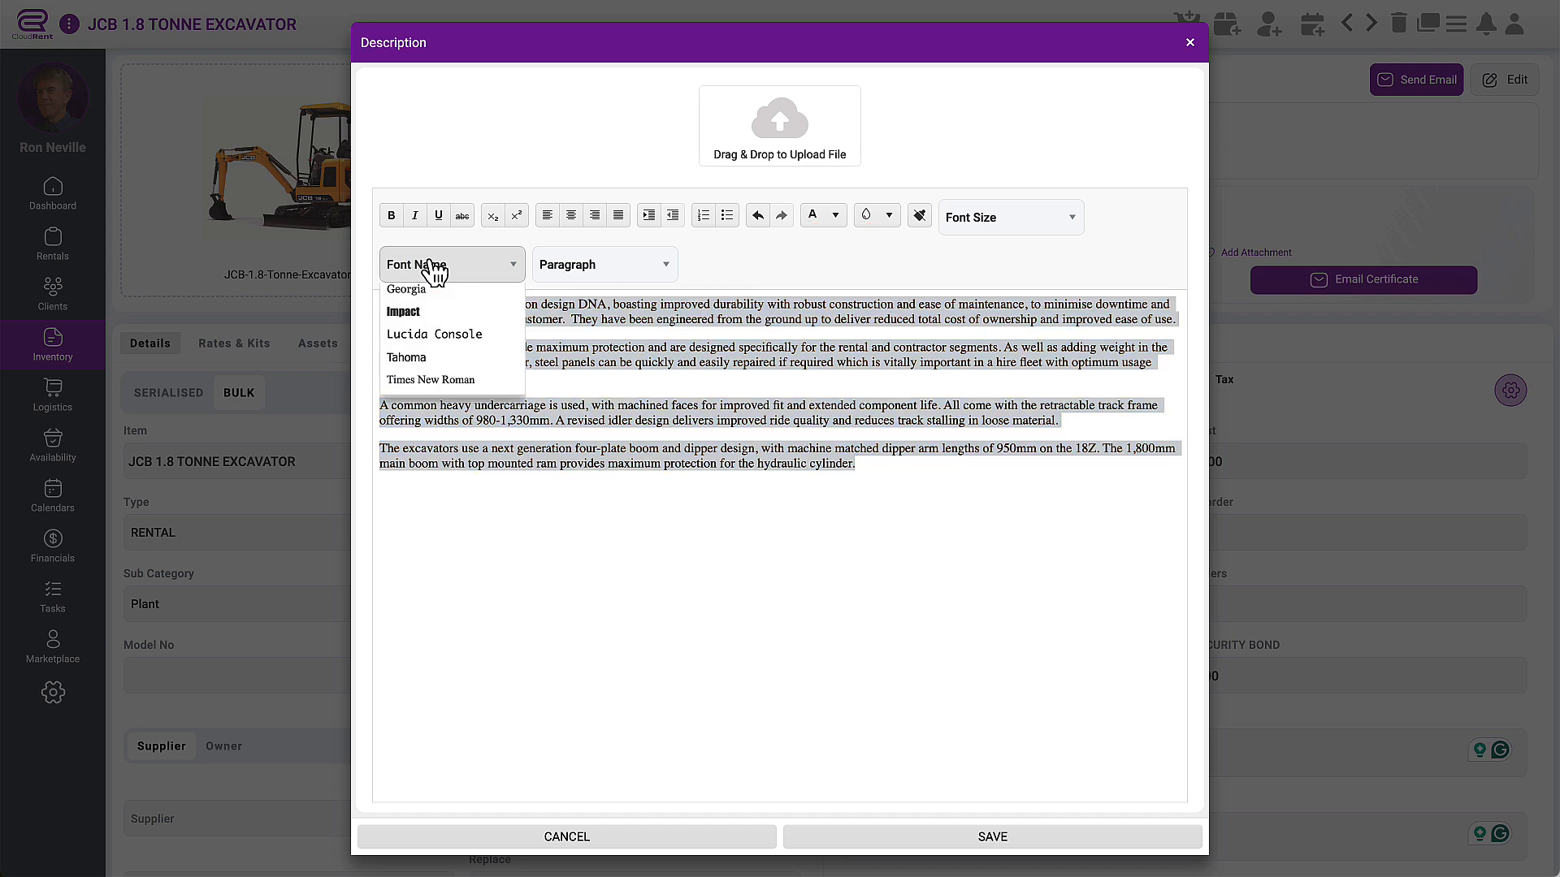
click(430, 409)
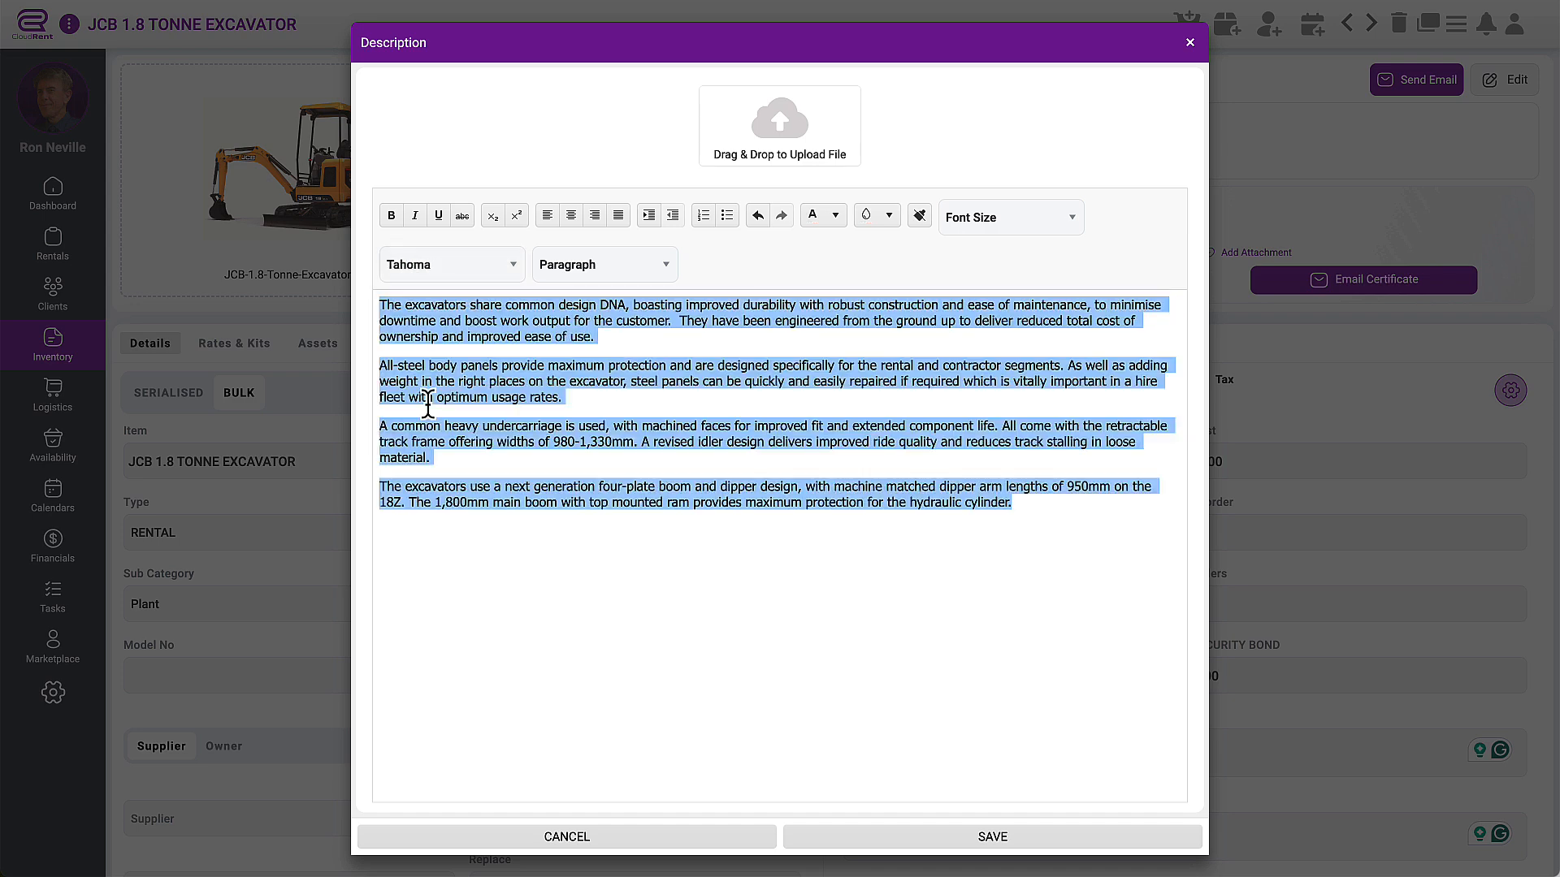
- Make the word "protection" in the second paragraph bold and save the description
double_click(623, 366)
click(391, 215)
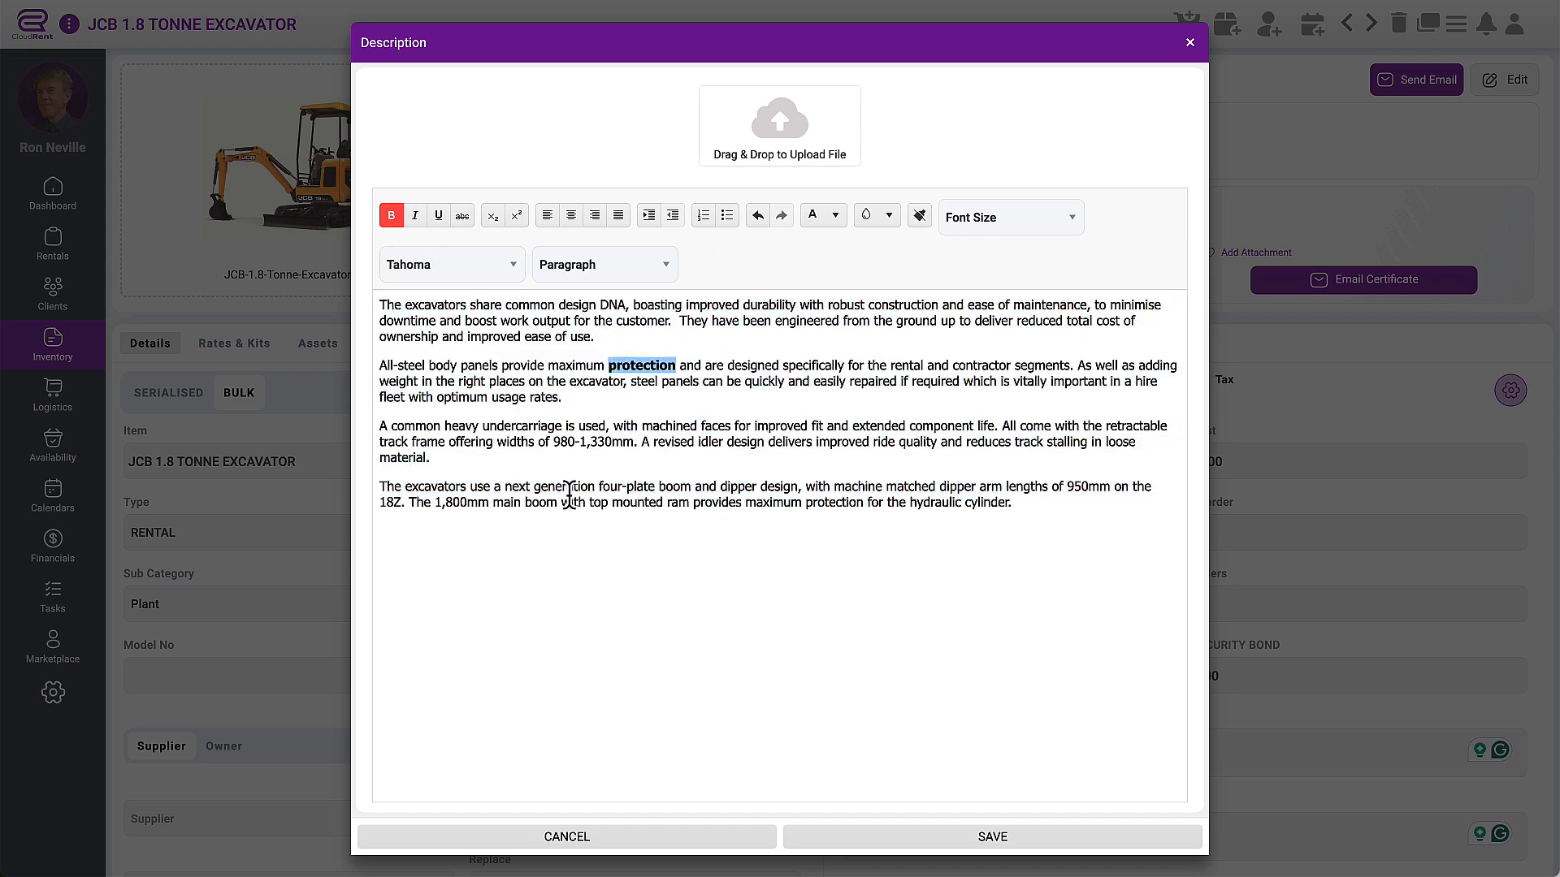
click(609, 579)
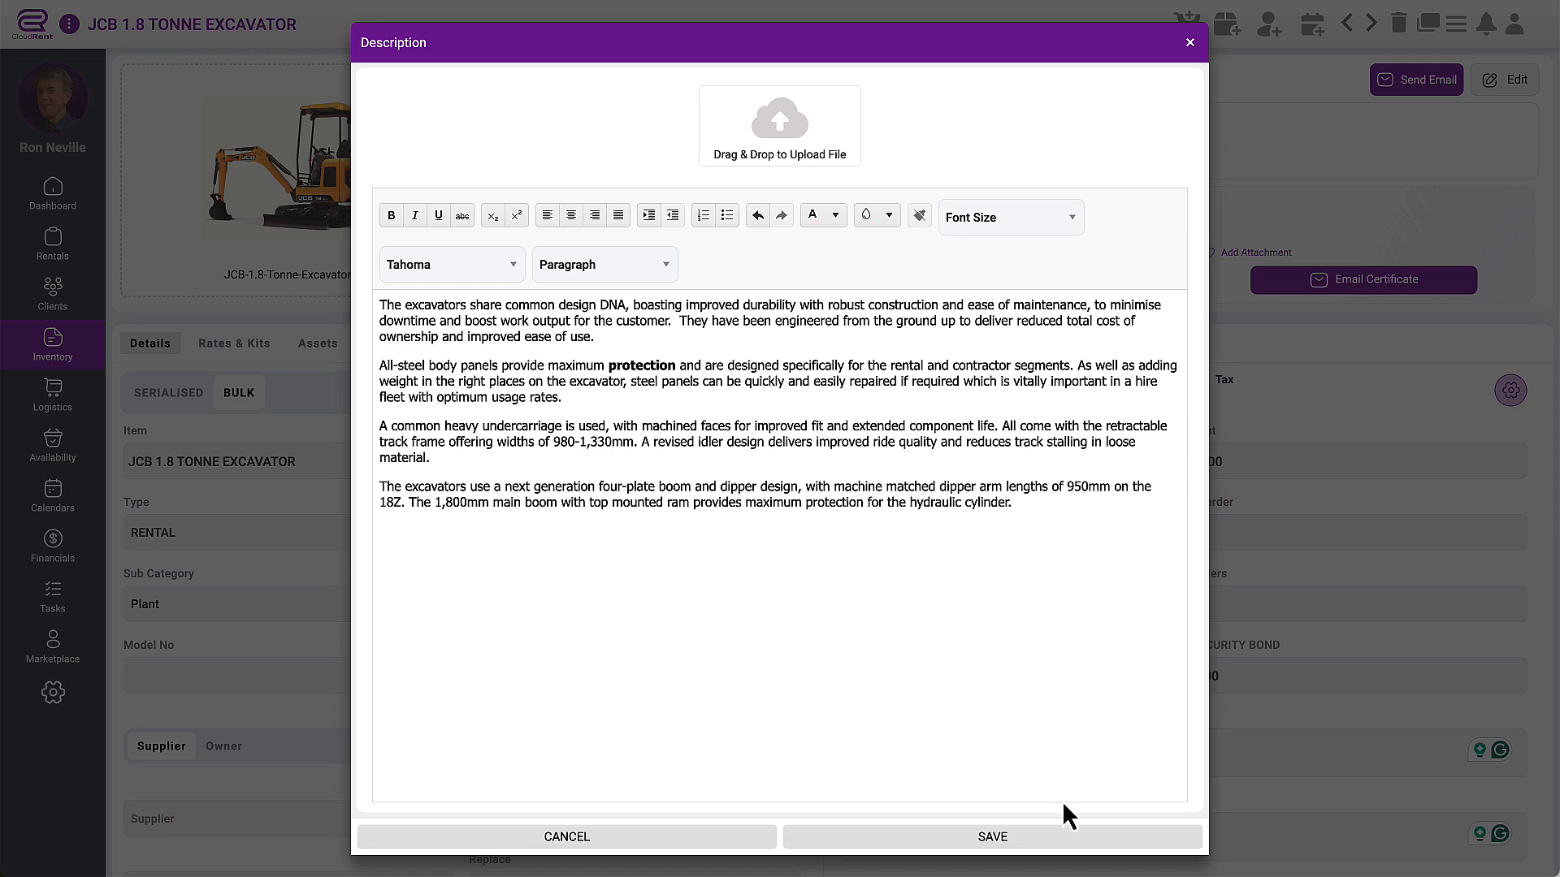
click(1038, 845)
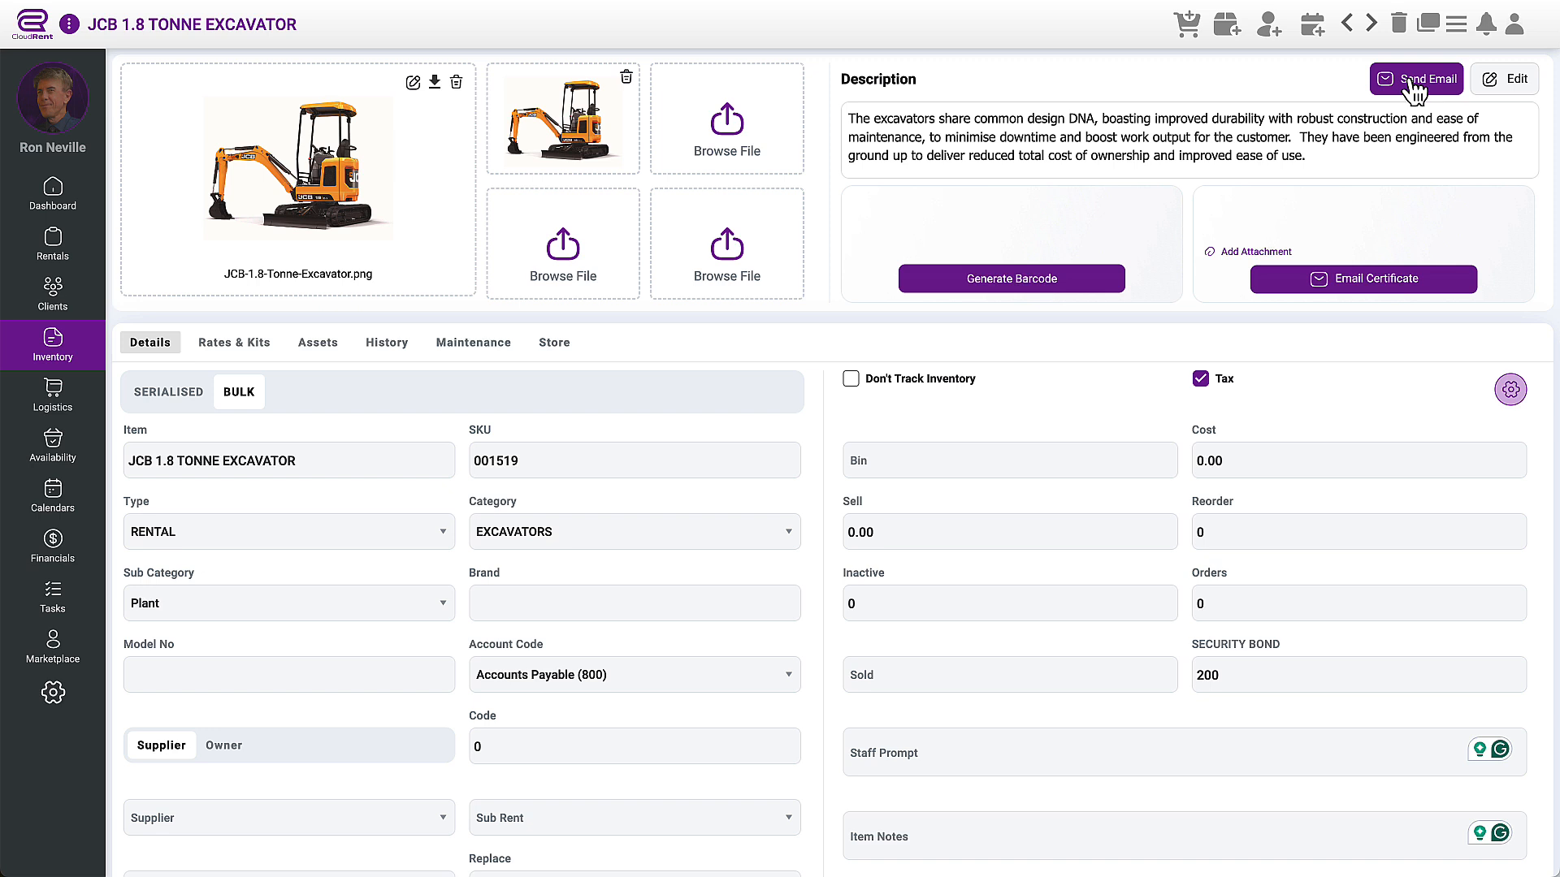
- Attach the file 5CX-Australia-Spec-min.pdf from the Demo Data folder to the item
click(1261, 255)
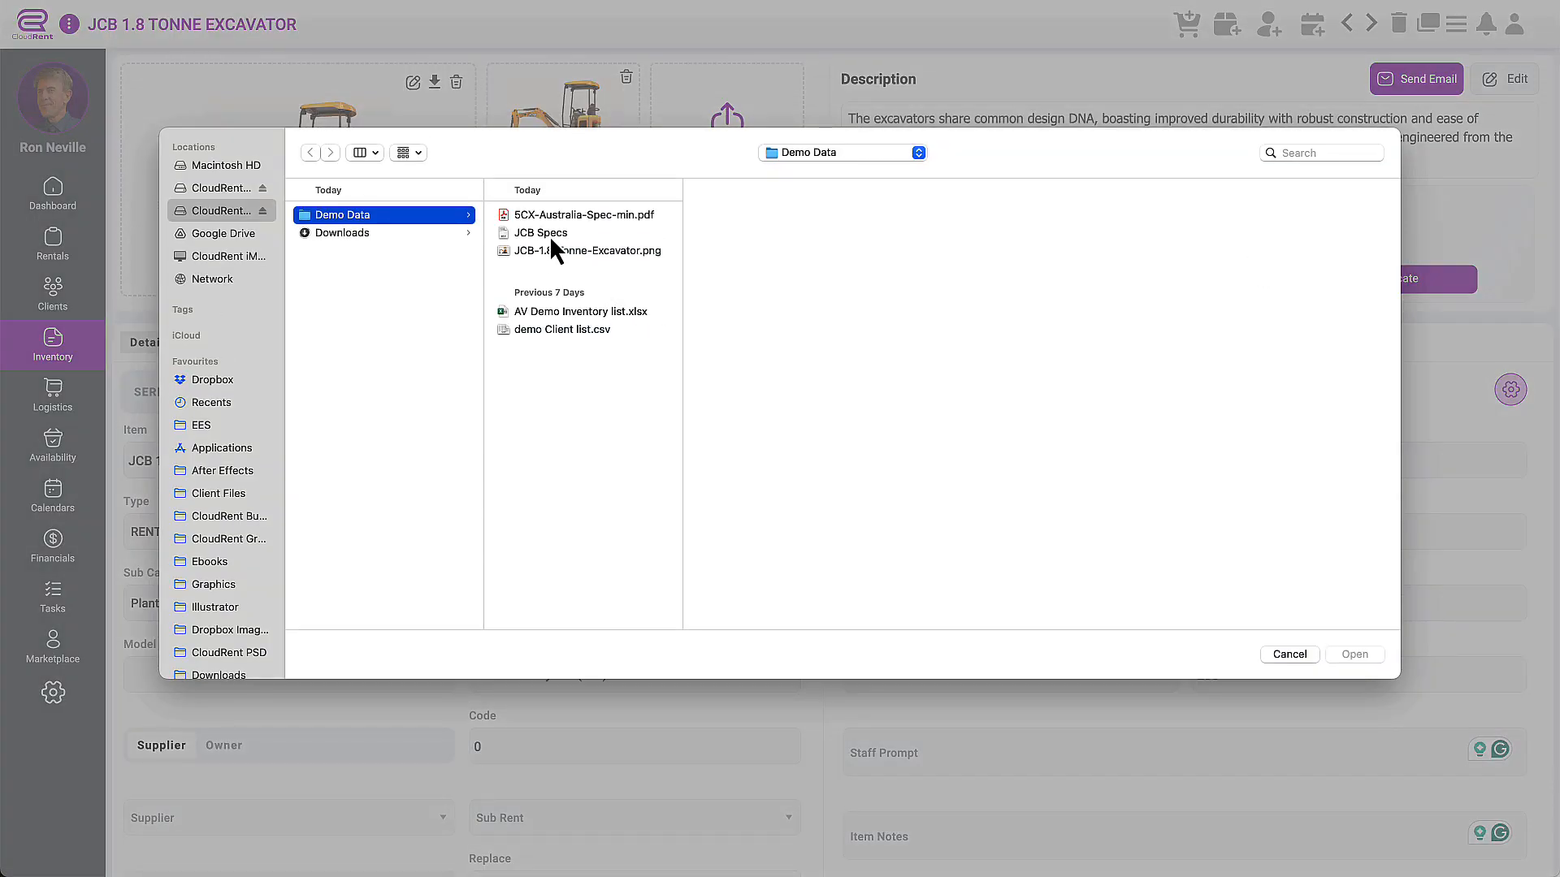
click(630, 216)
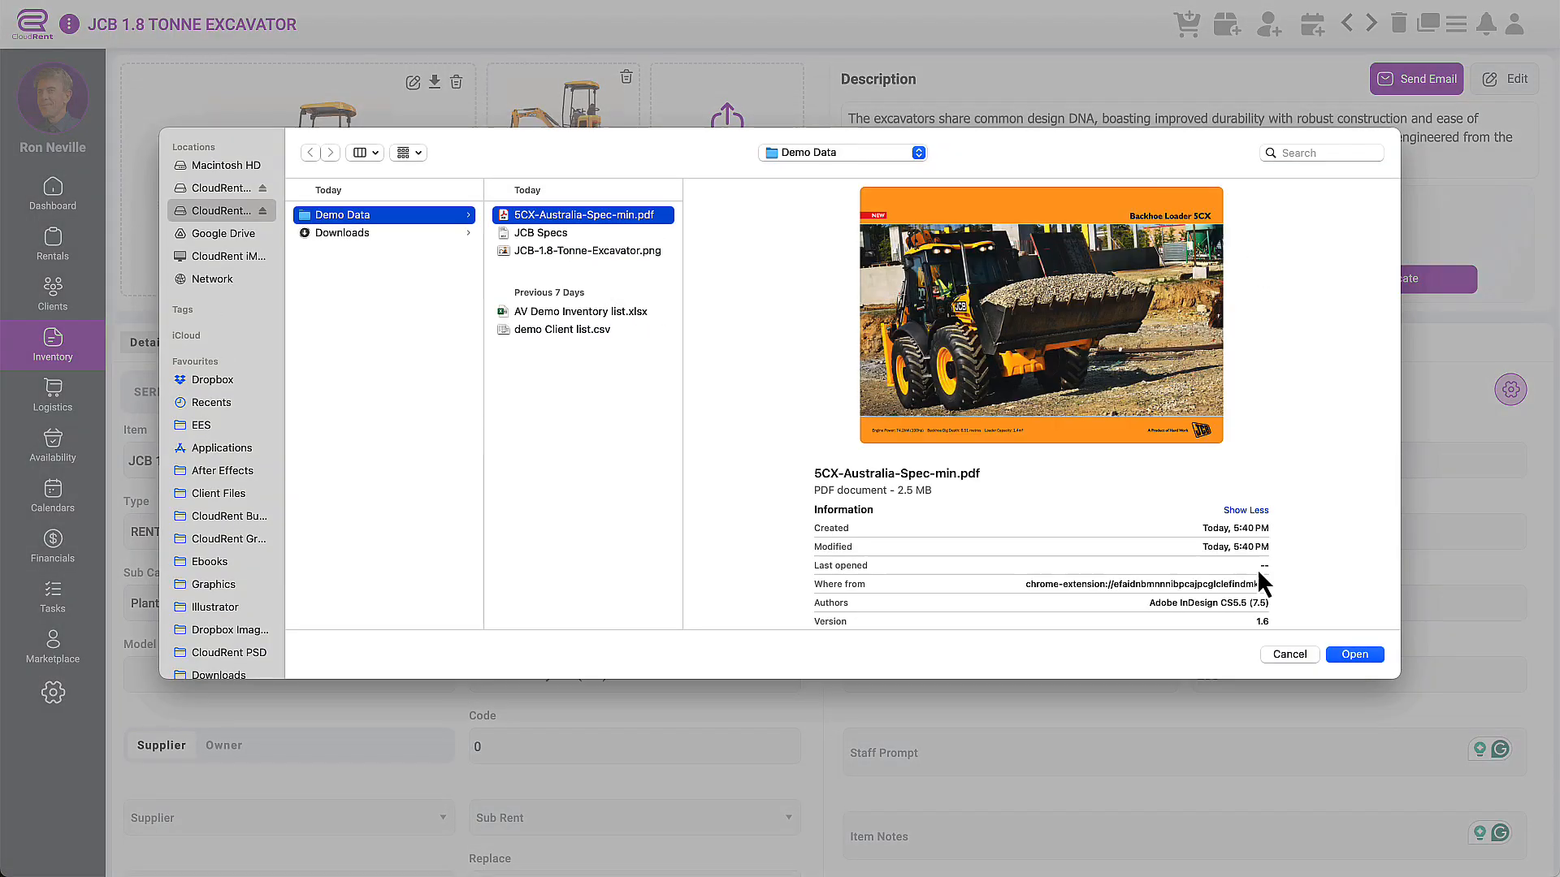
click(1373, 658)
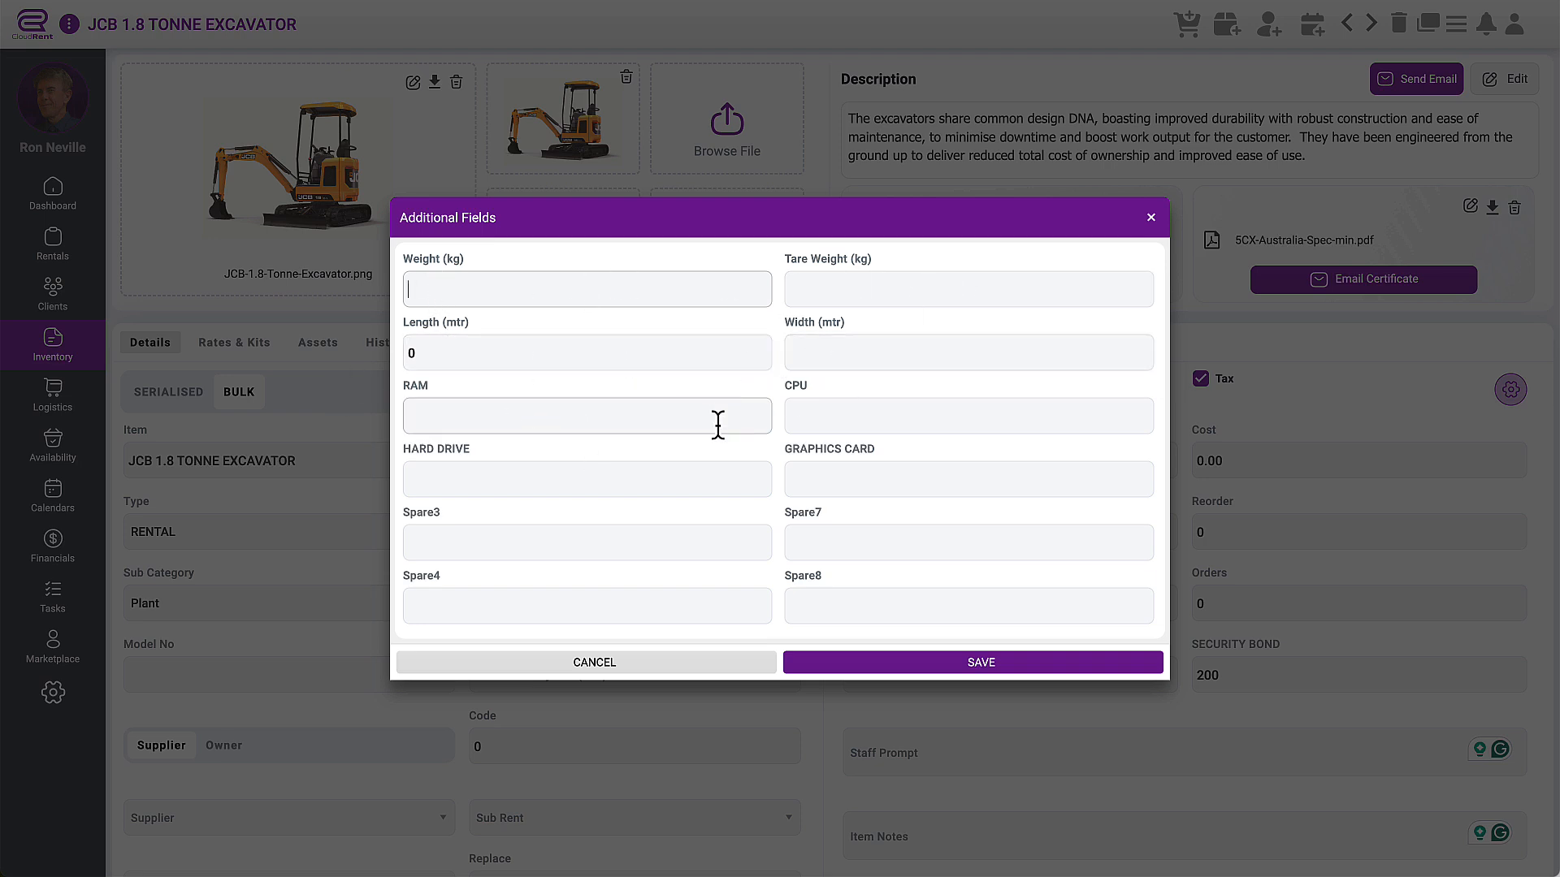
double_click(415, 385)
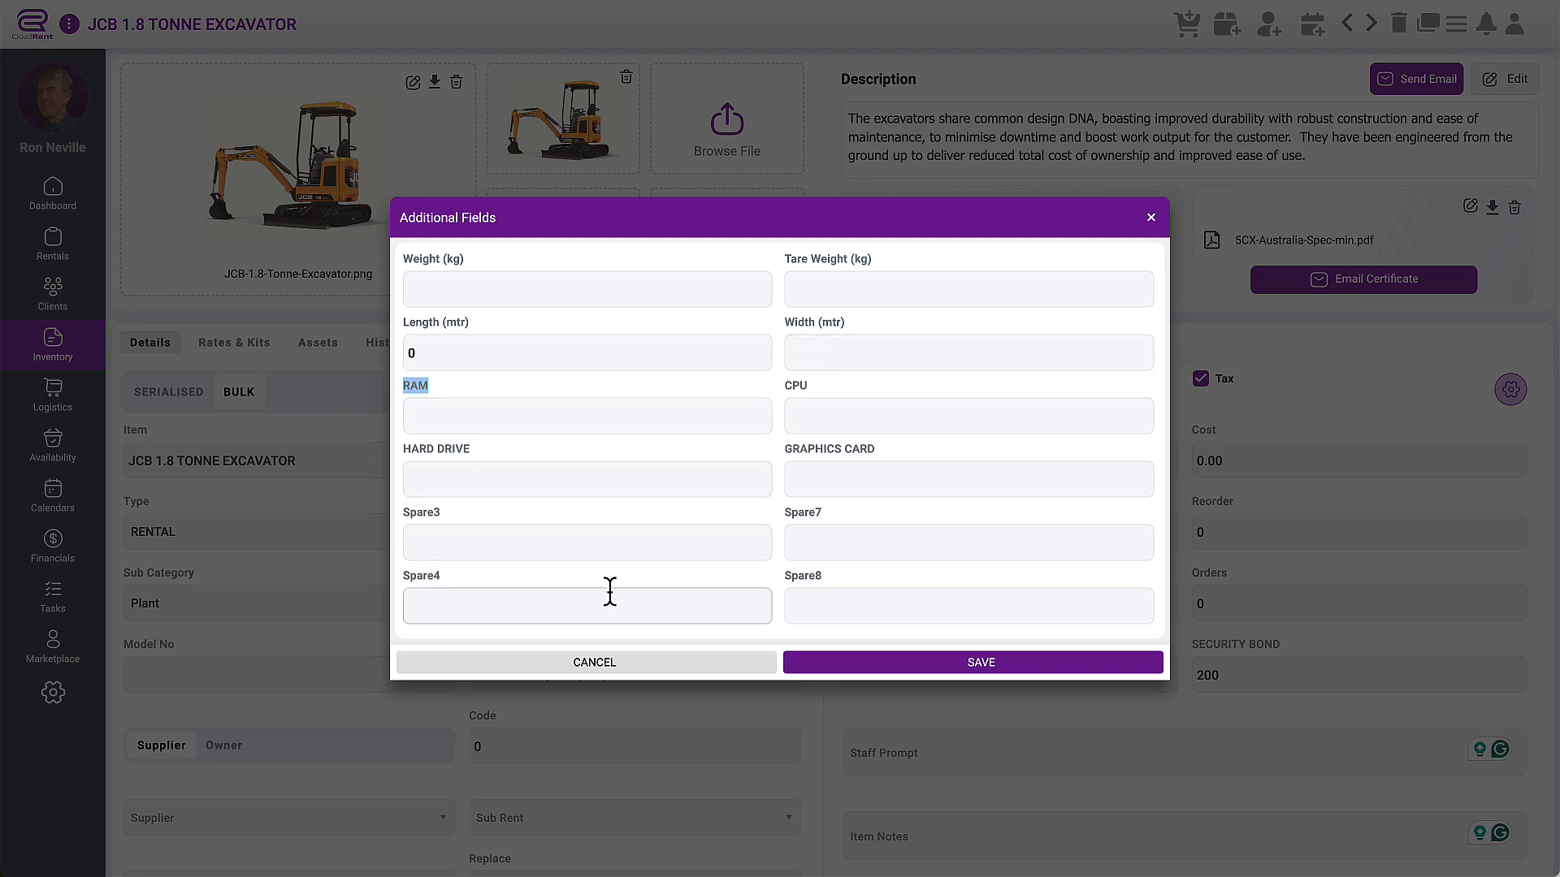
click(838, 578)
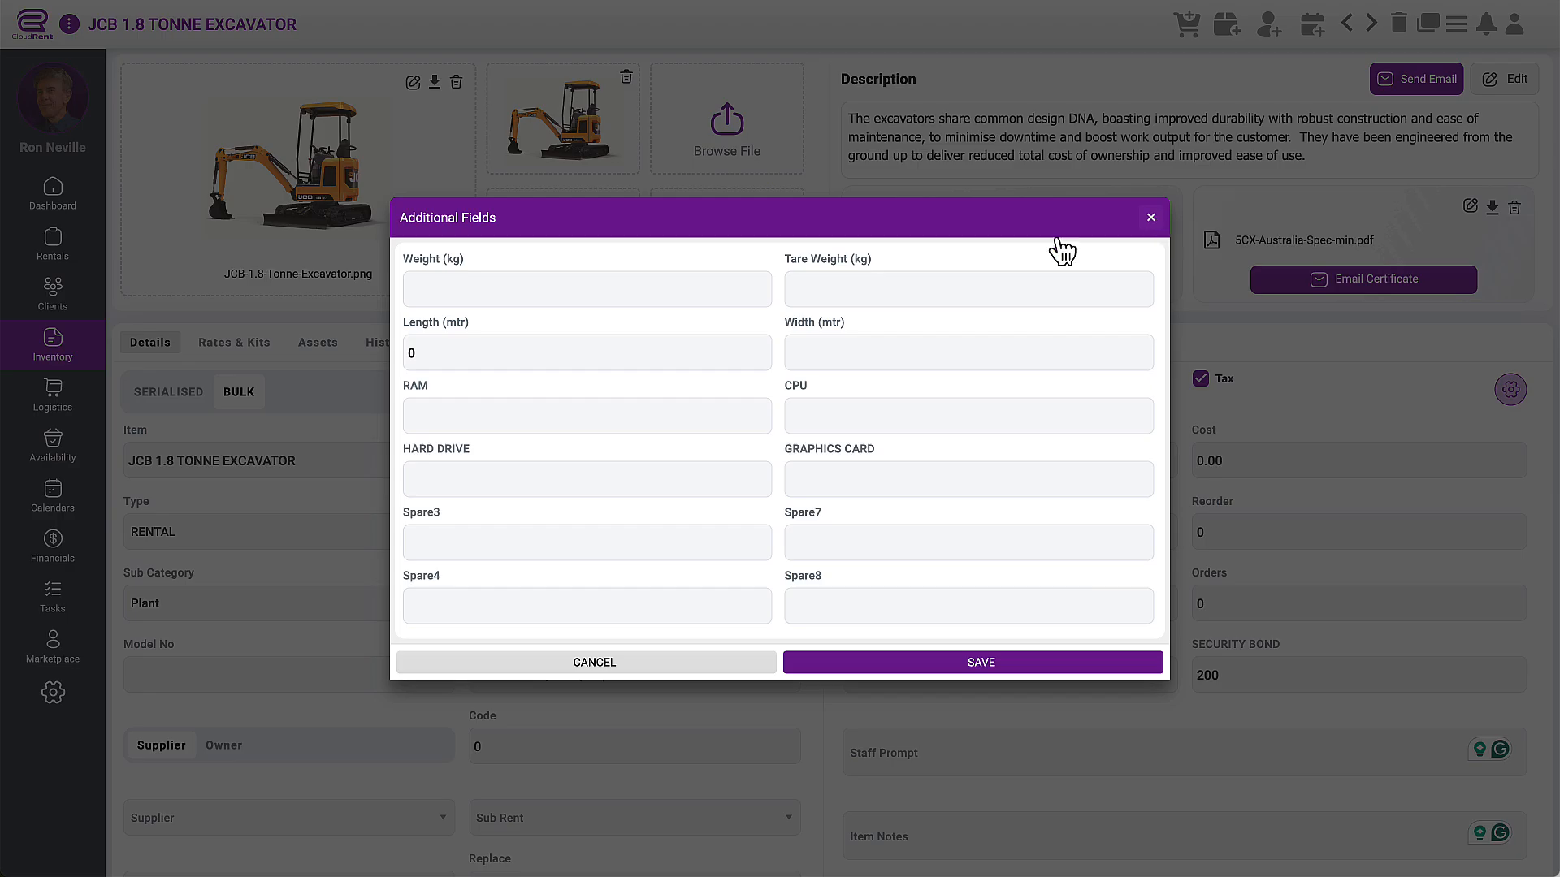
- Close the additional fields and switch the item from bulk to serialised tracking, accepting the creation of its assets
click(1151, 218)
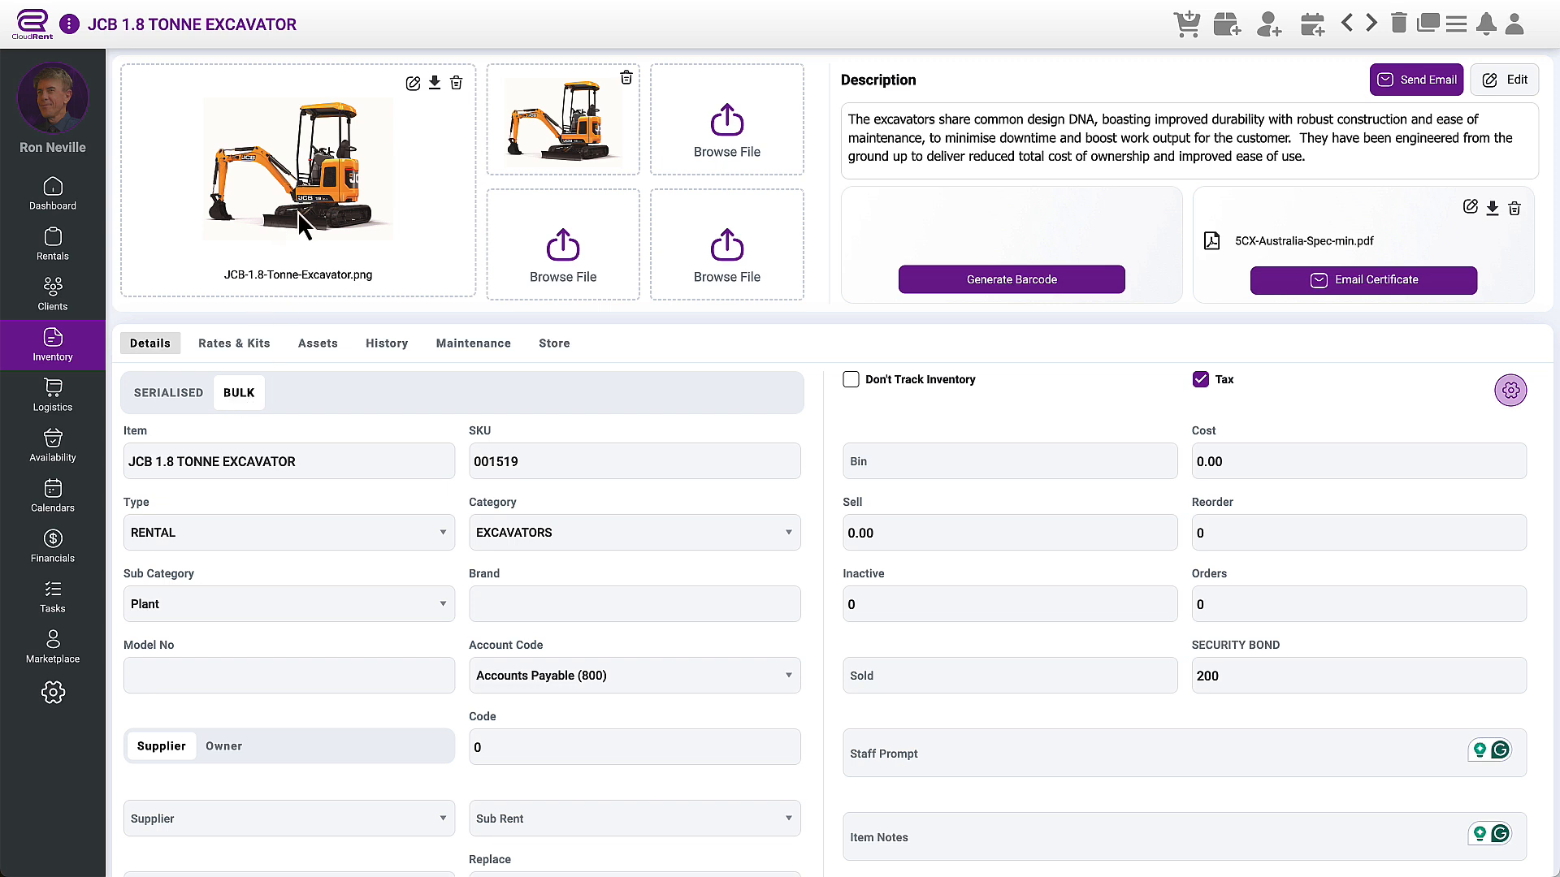
click(170, 394)
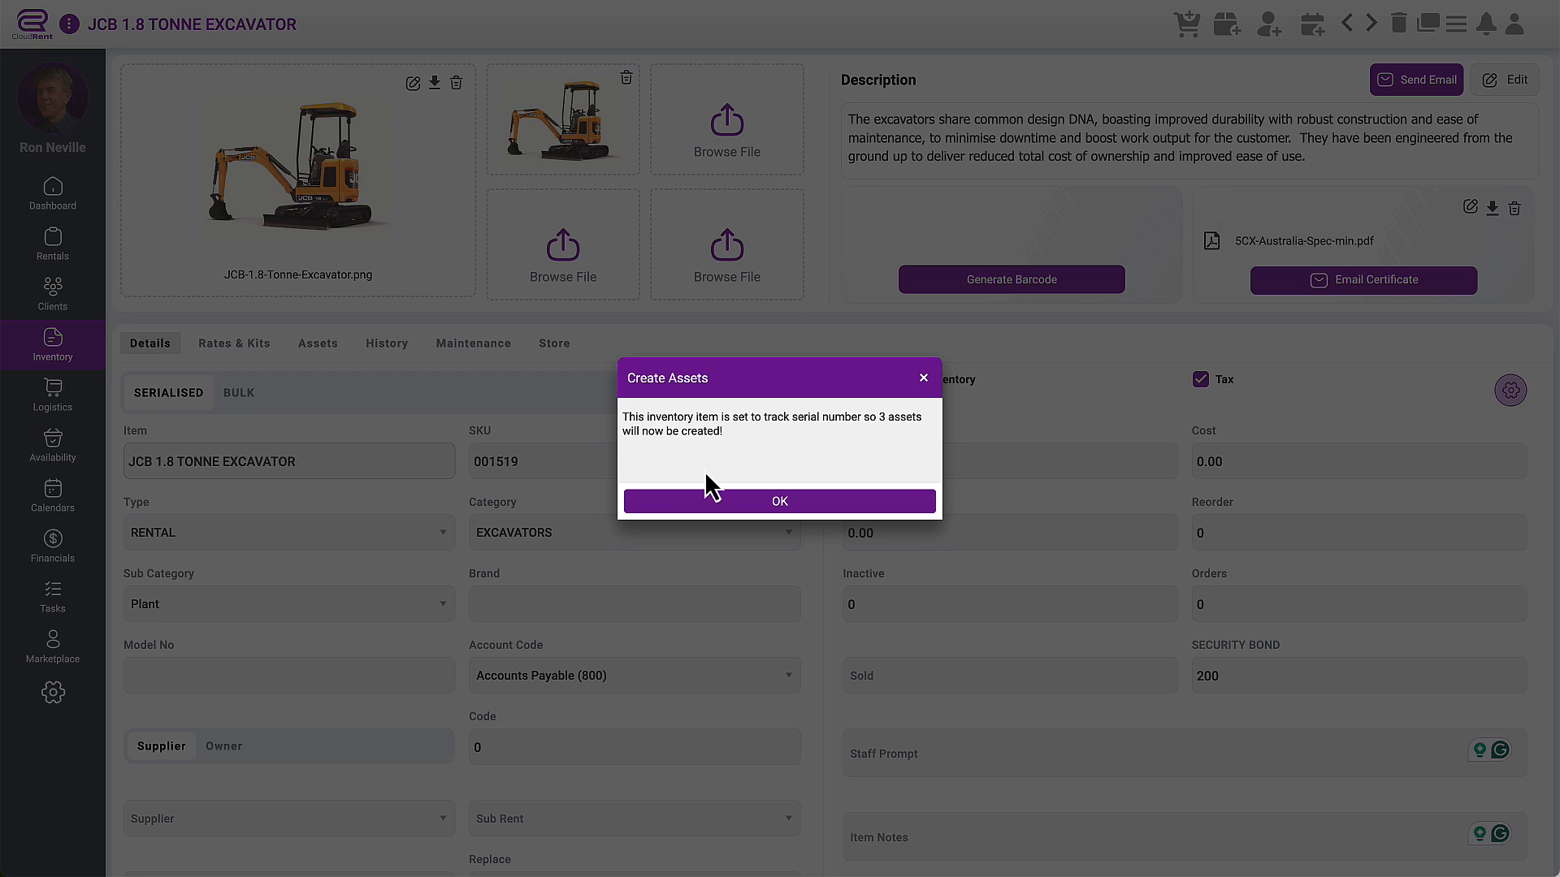
drag(875, 419, 885, 417)
click(797, 502)
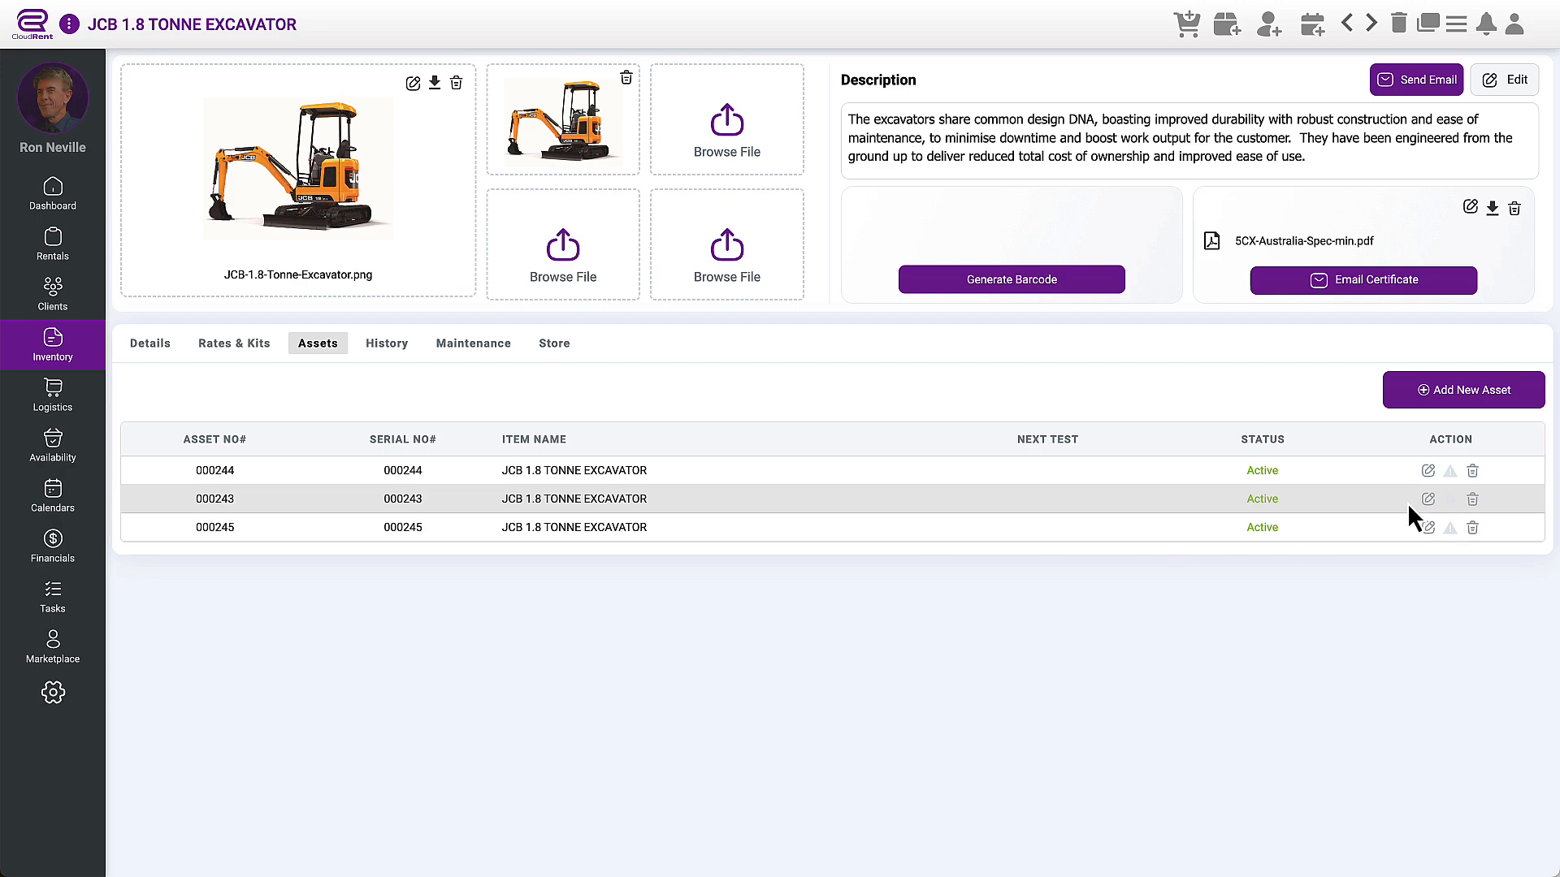
- Create a maintenance record for asset 000244 of the excavator and assign the available staff member to it
click(1430, 472)
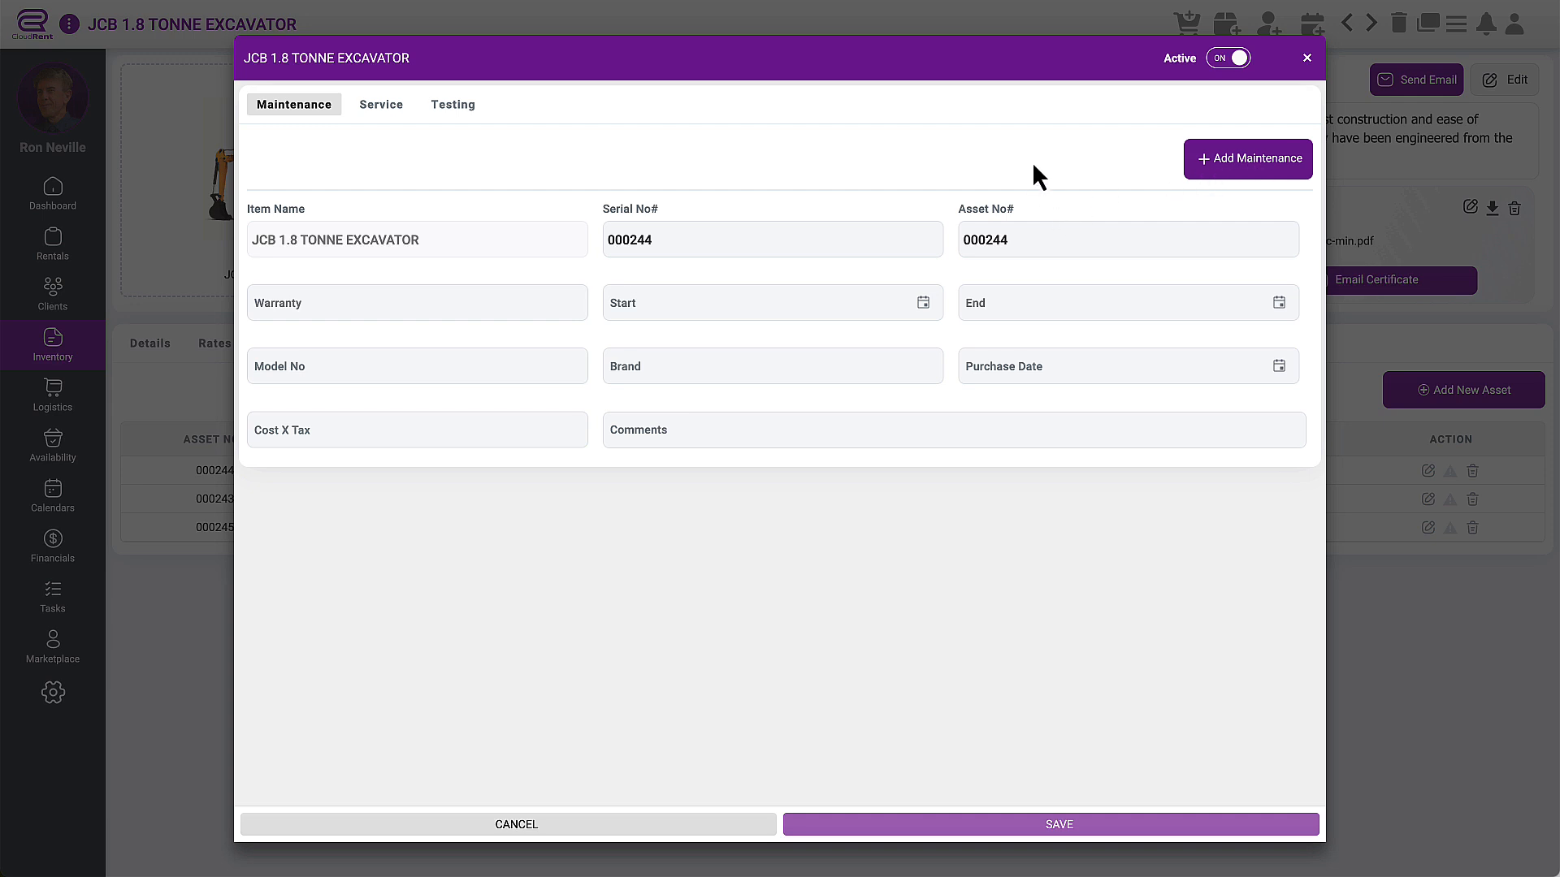
click(1269, 167)
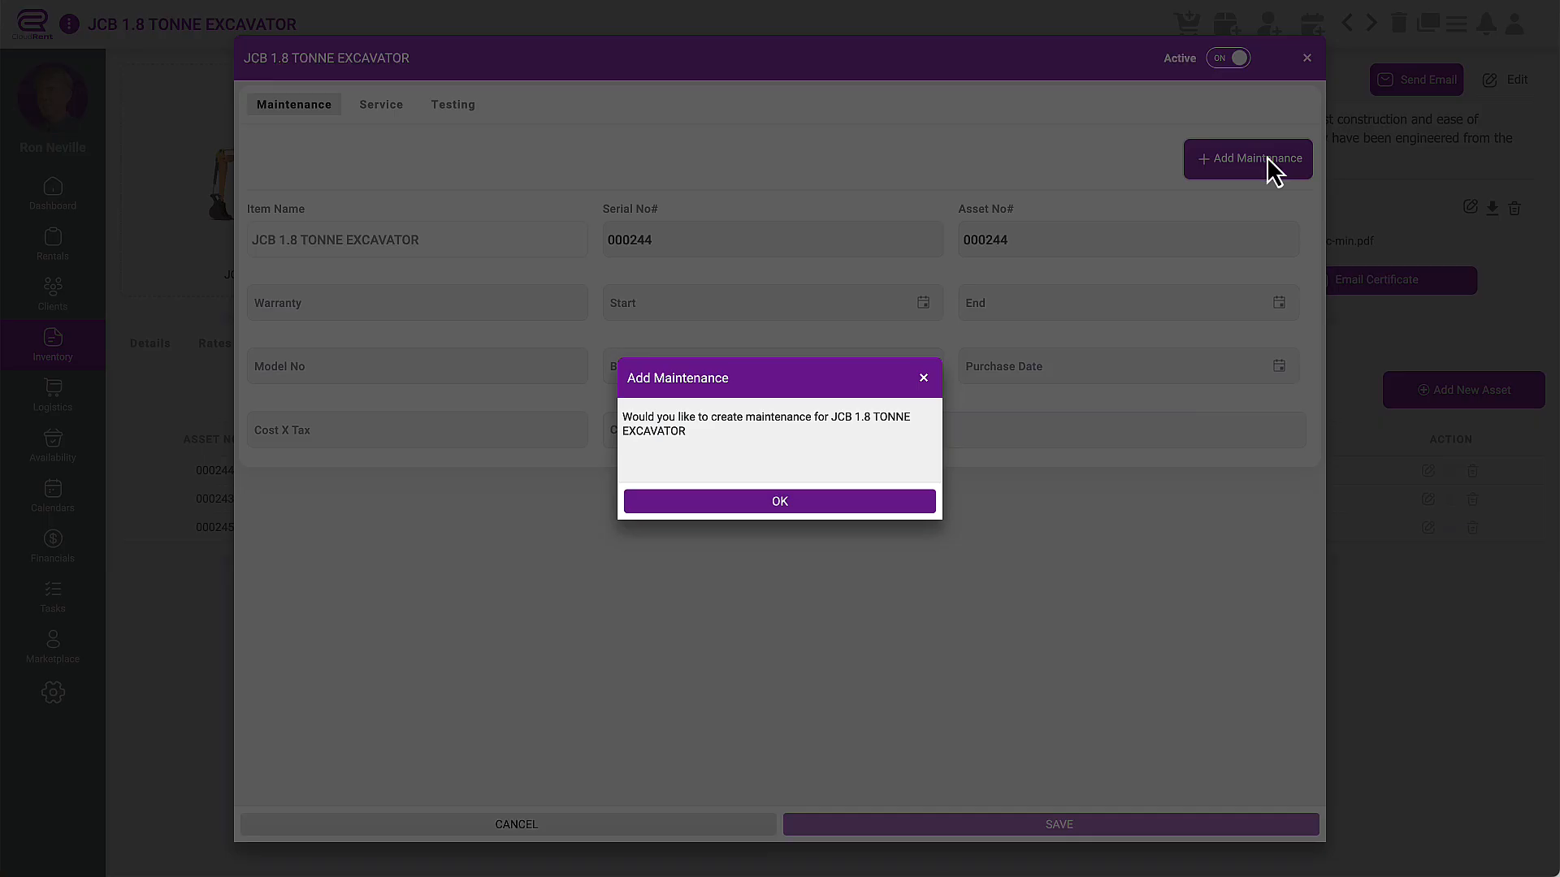
click(790, 503)
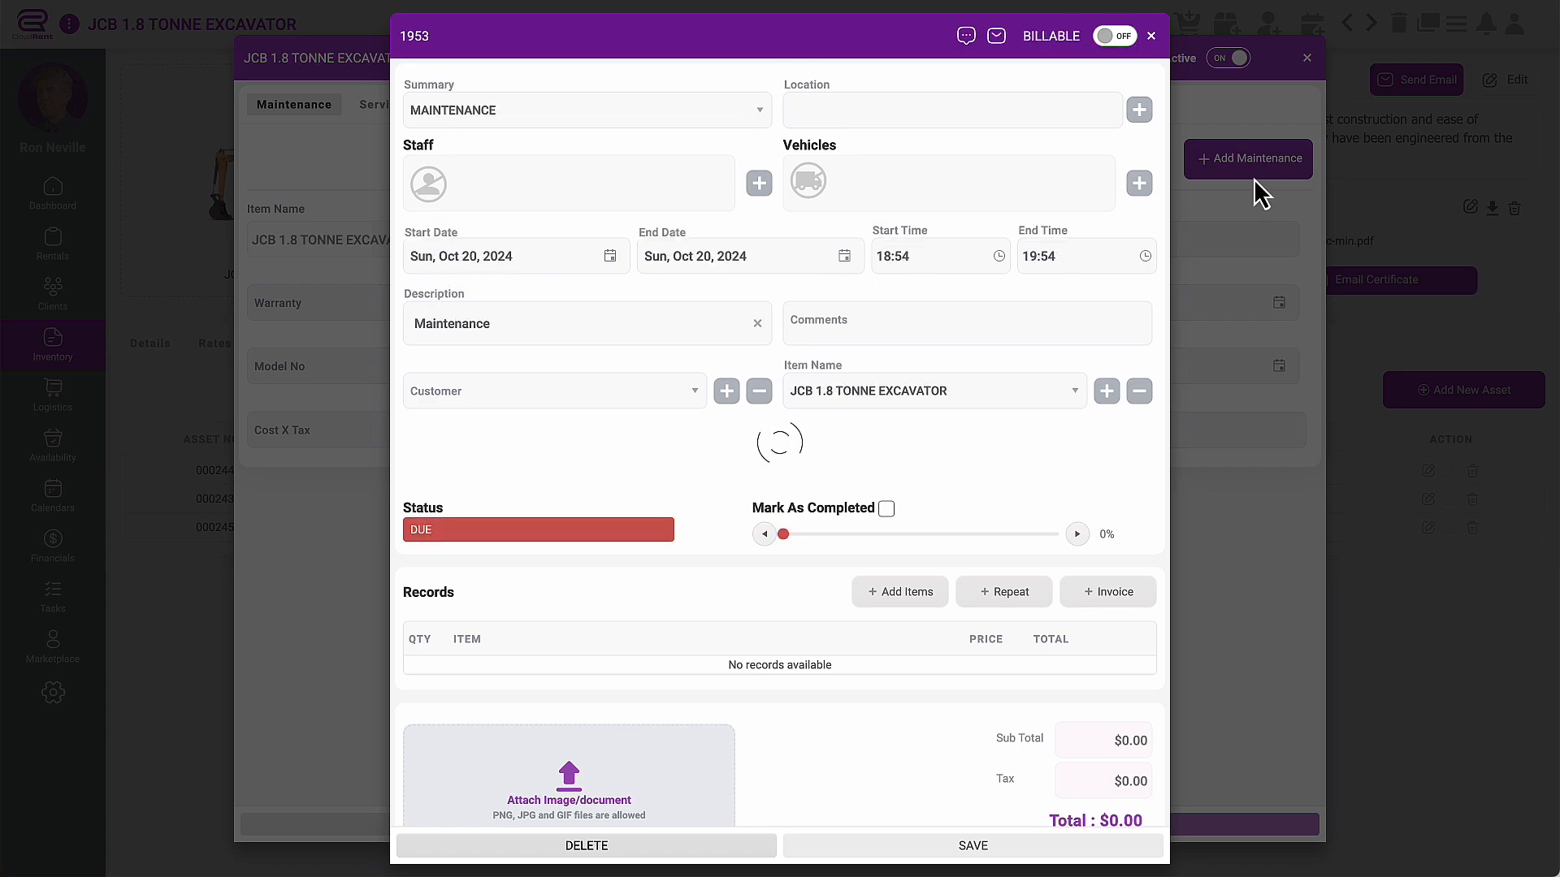
click(759, 183)
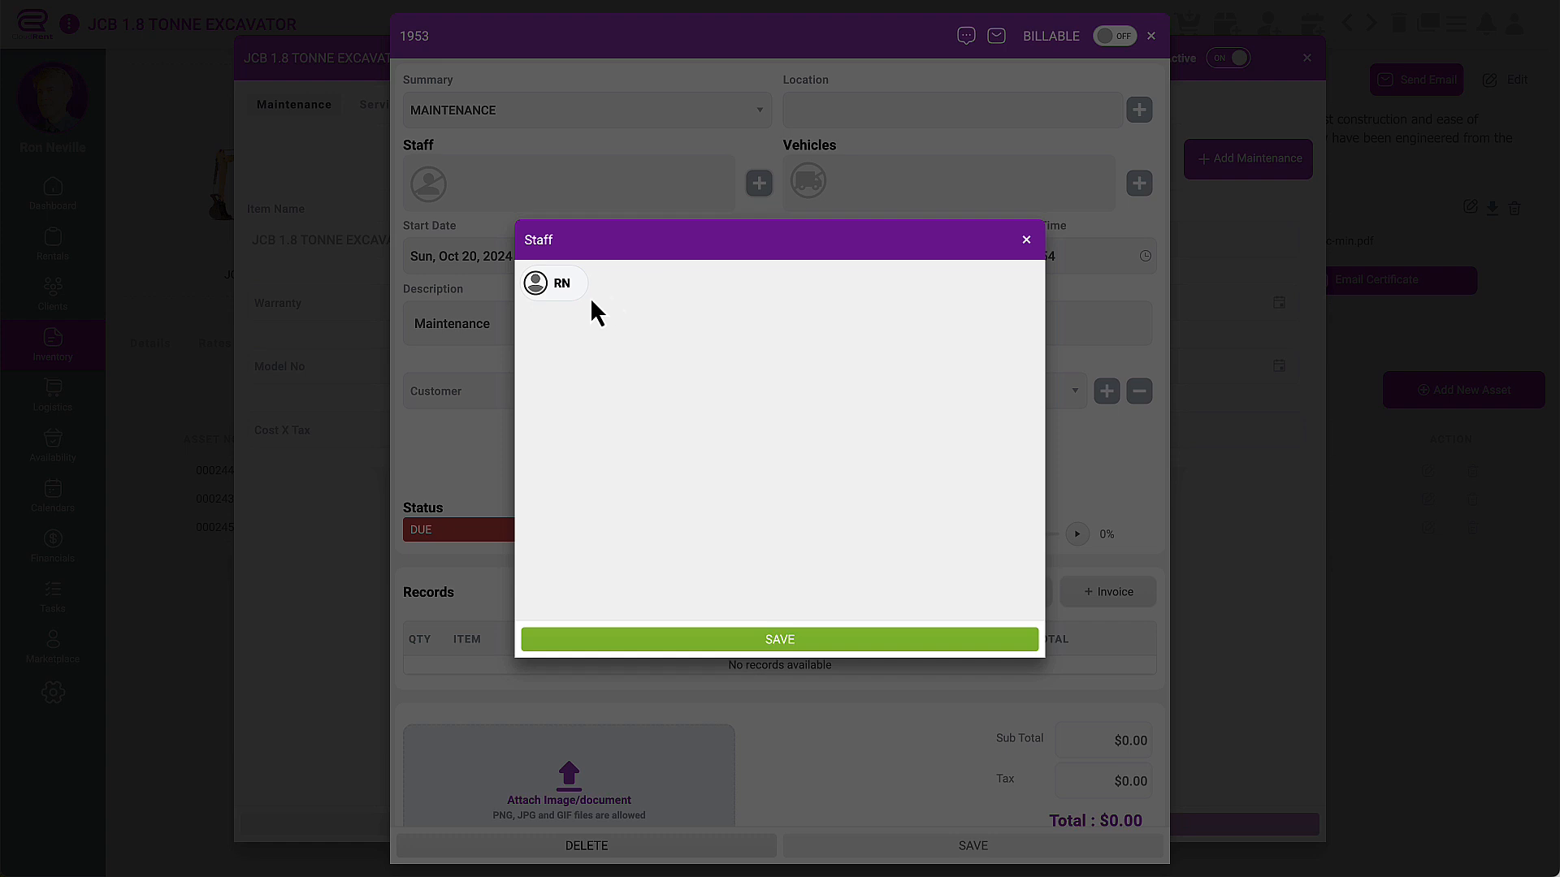
click(565, 292)
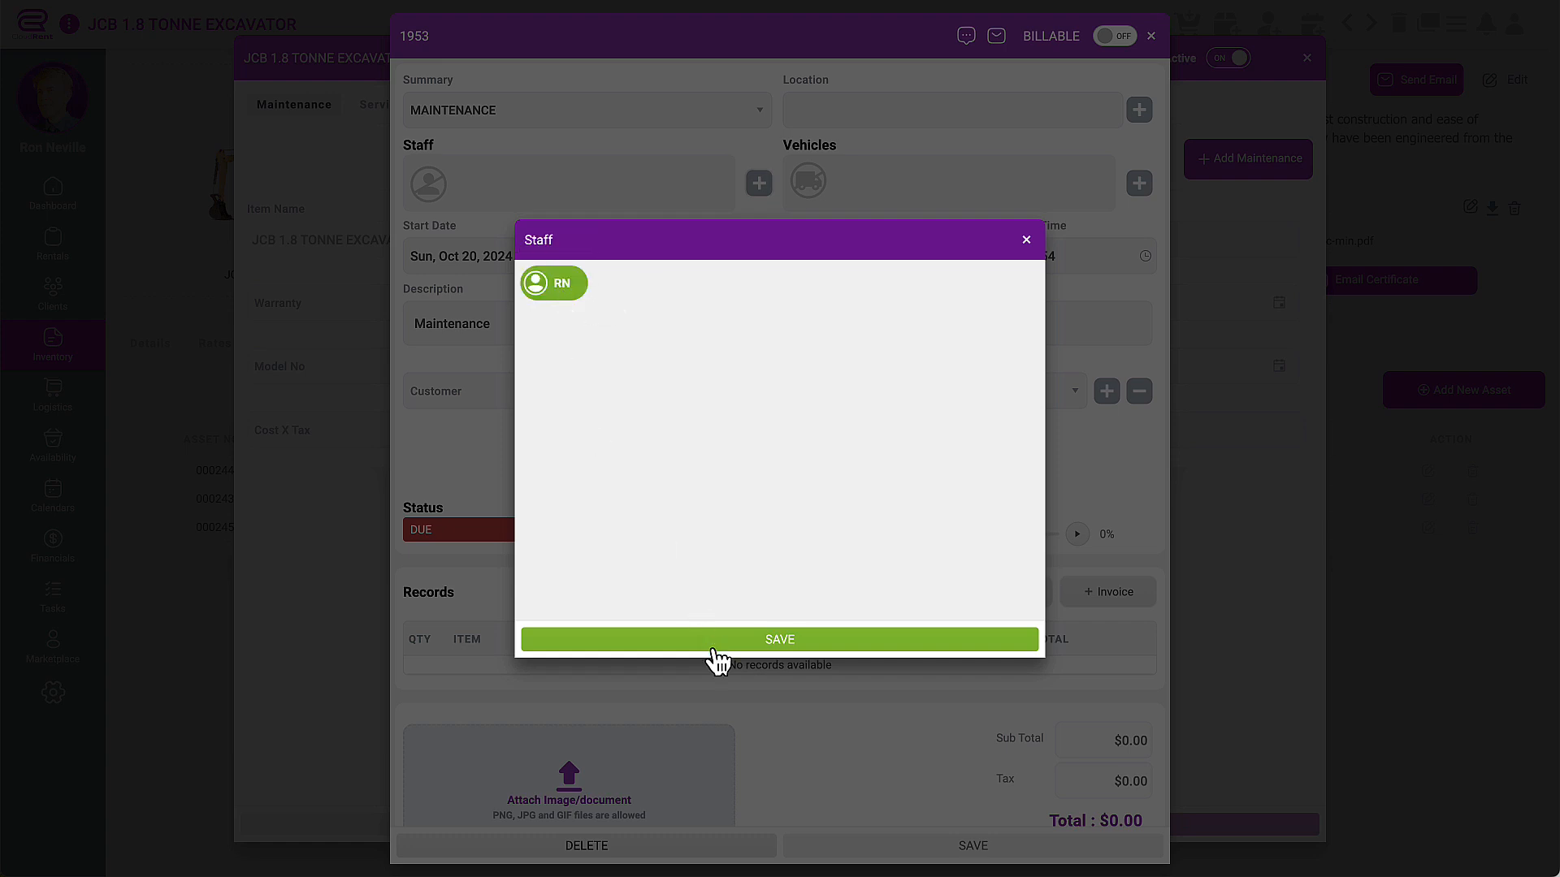
click(715, 646)
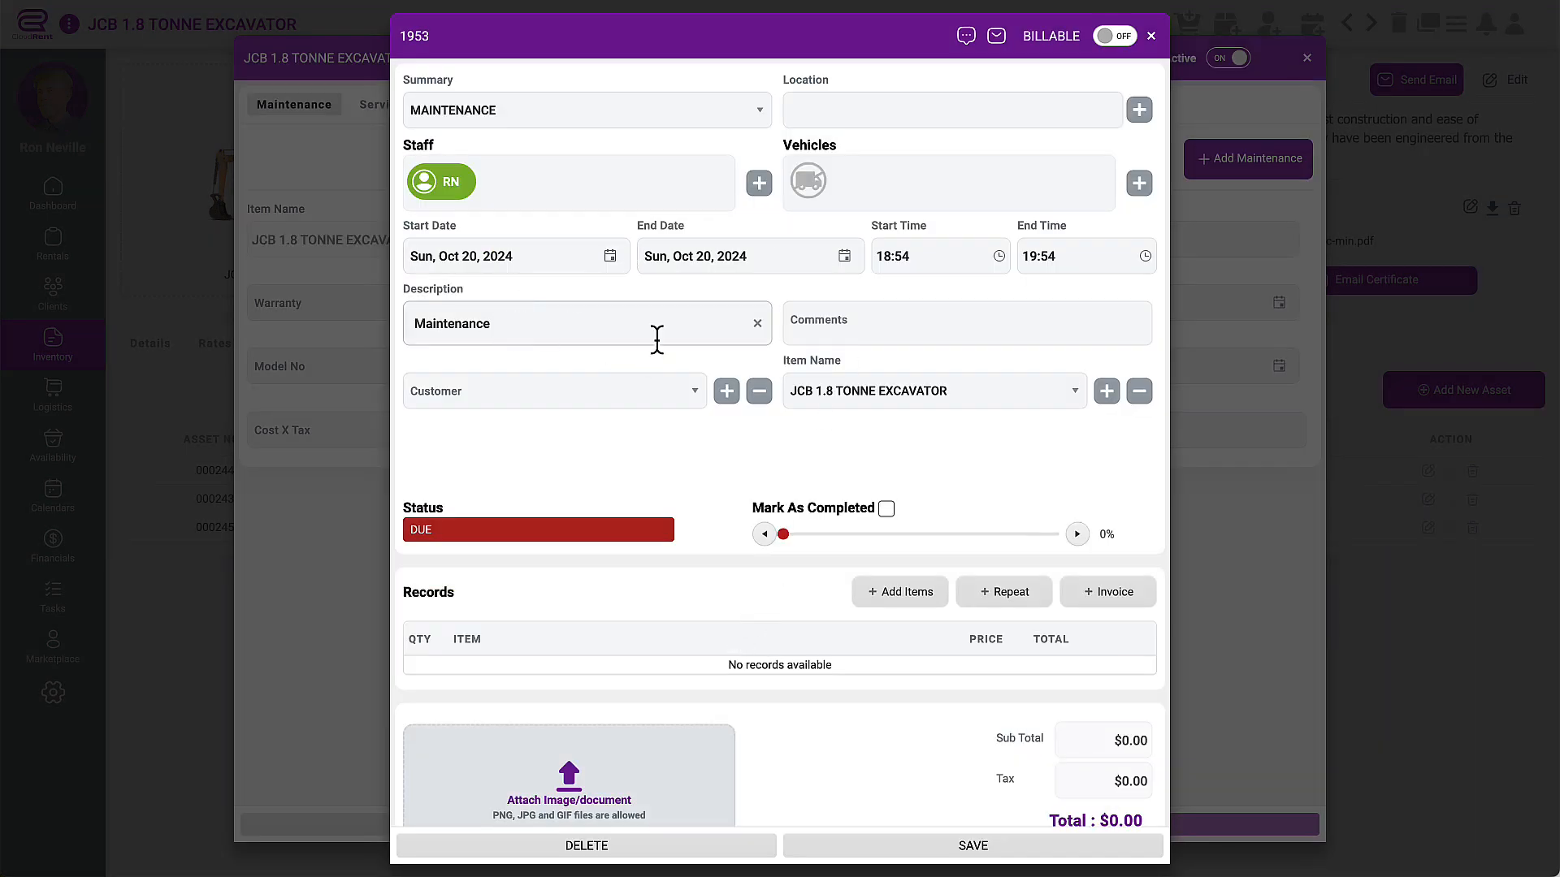
- Check the maintenance record's comments field and the customers that can be assigned, without choosing one
click(922, 318)
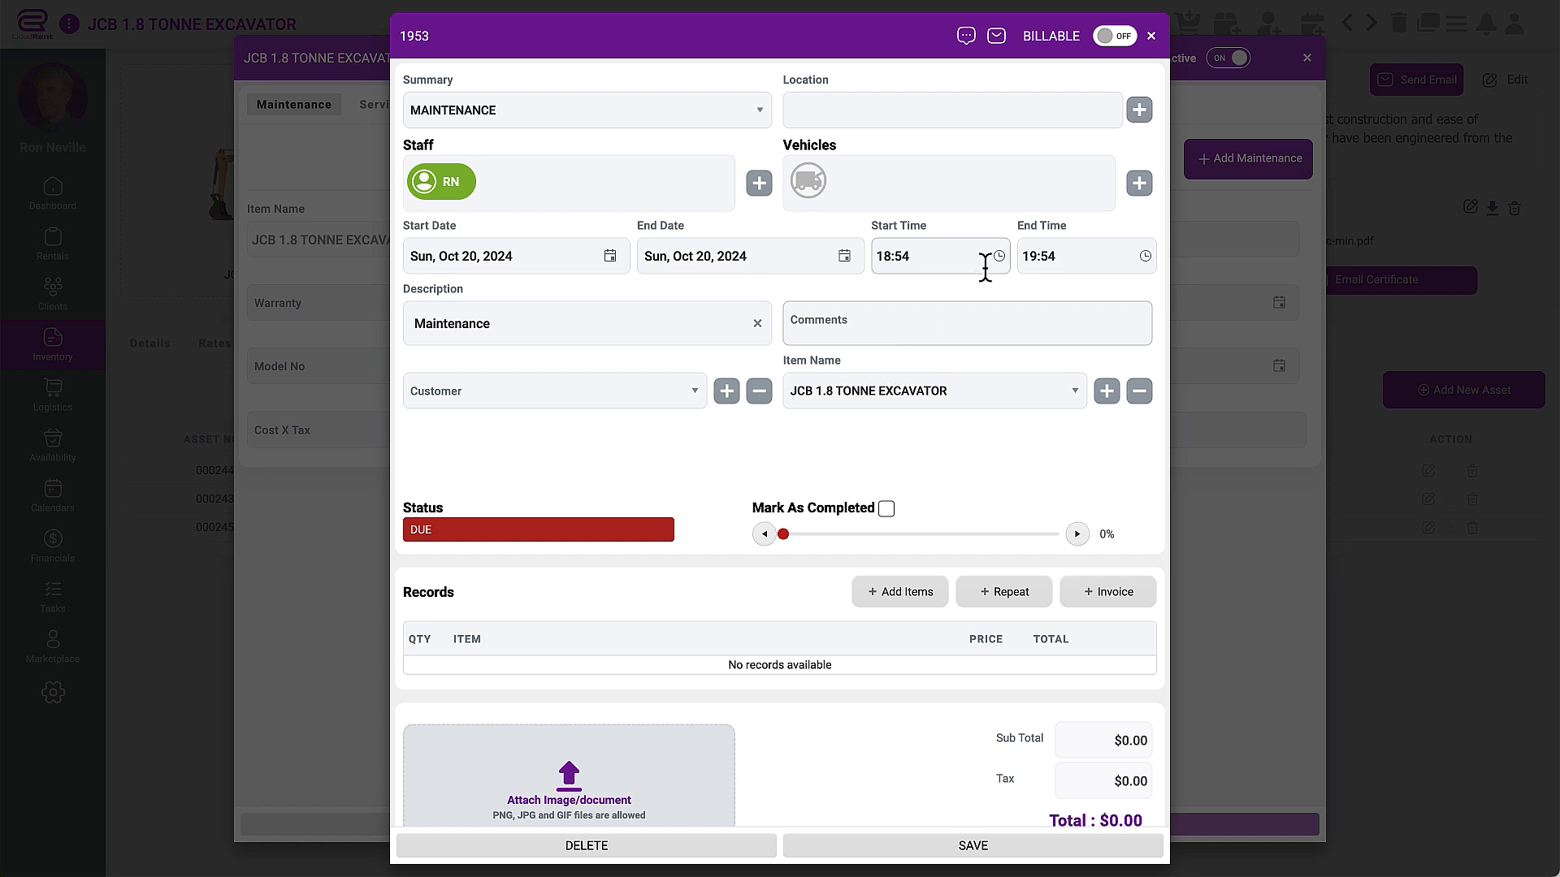
click(527, 405)
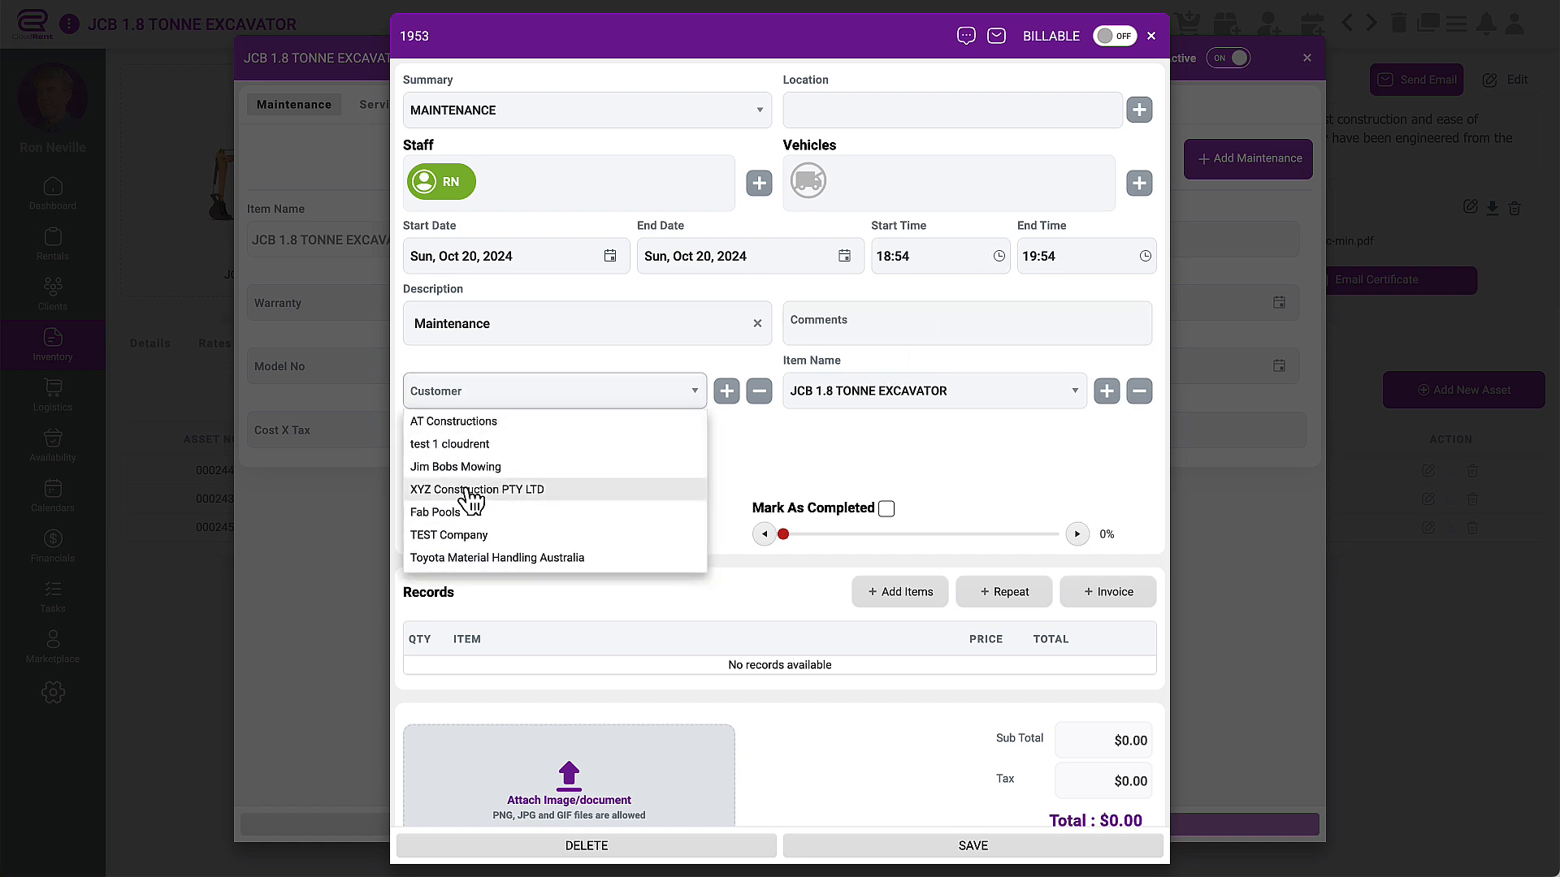
click(749, 476)
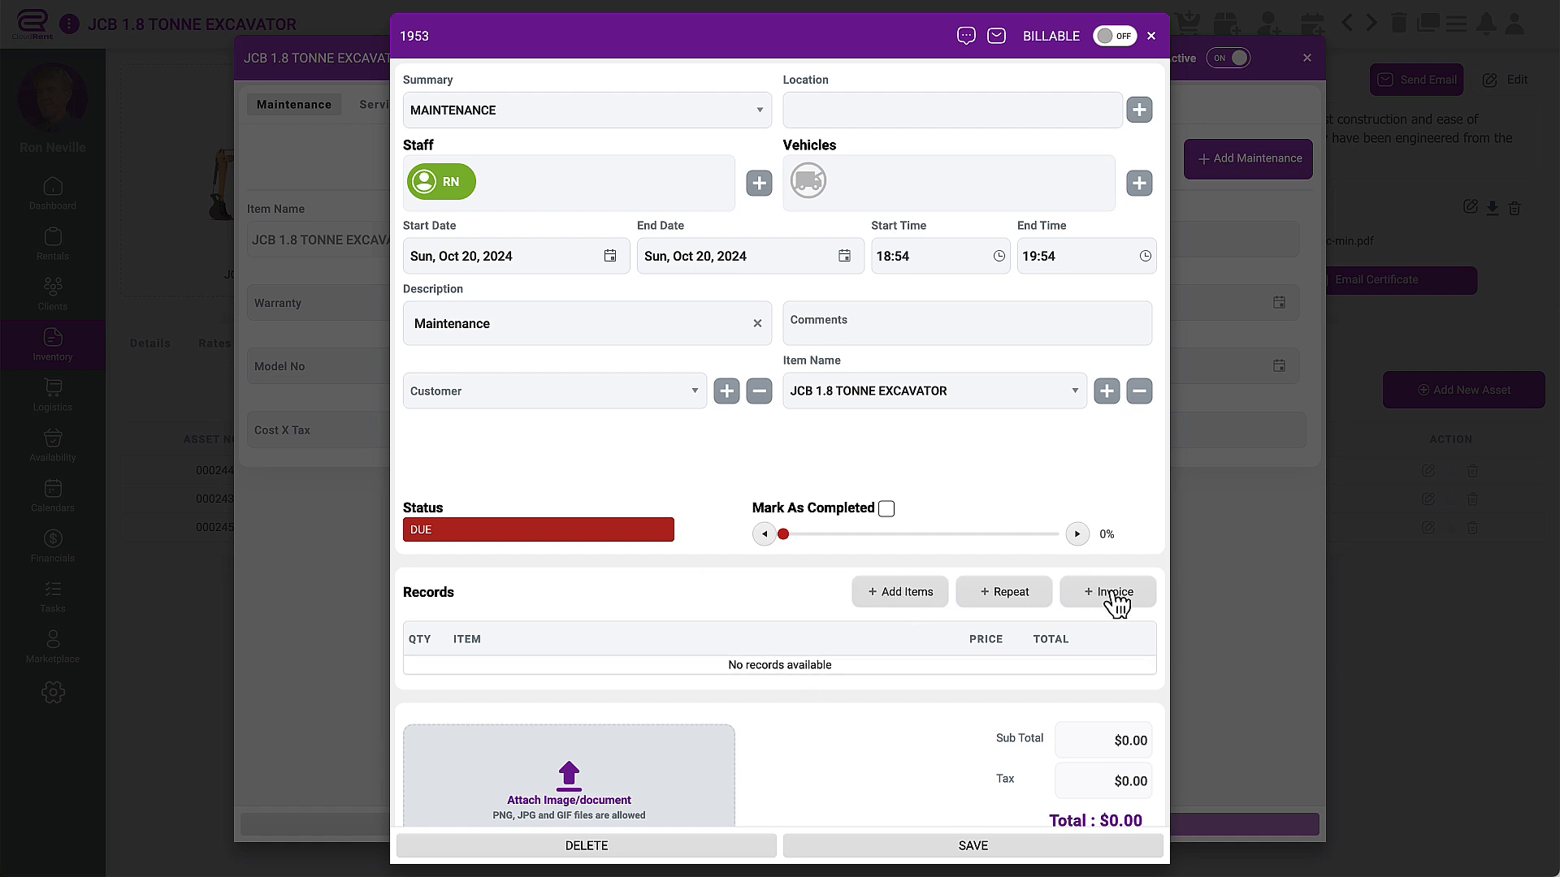
click(526, 394)
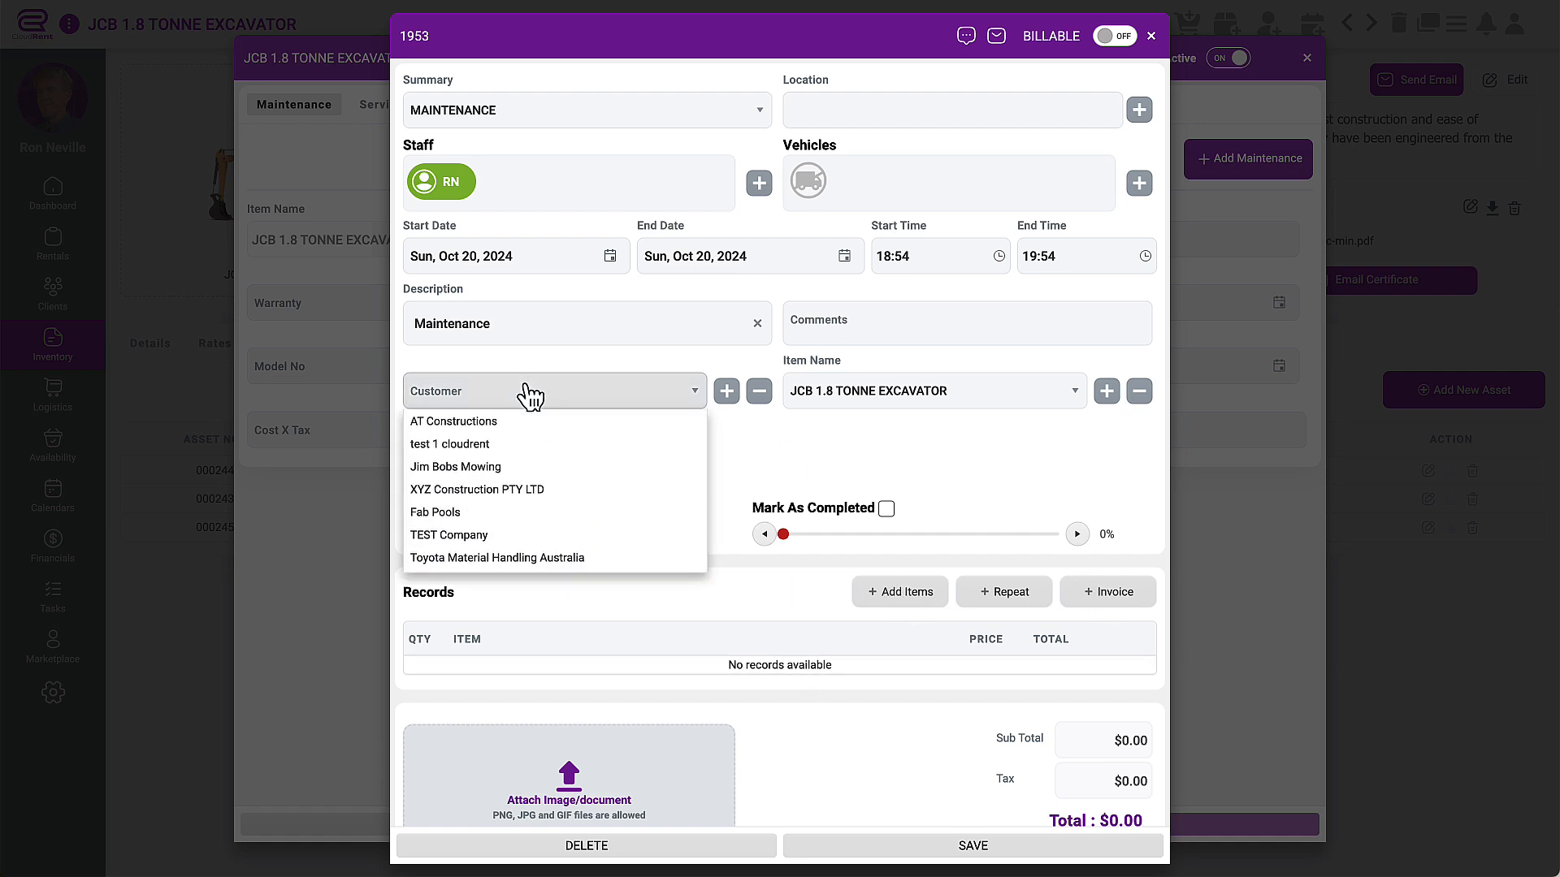
click(744, 463)
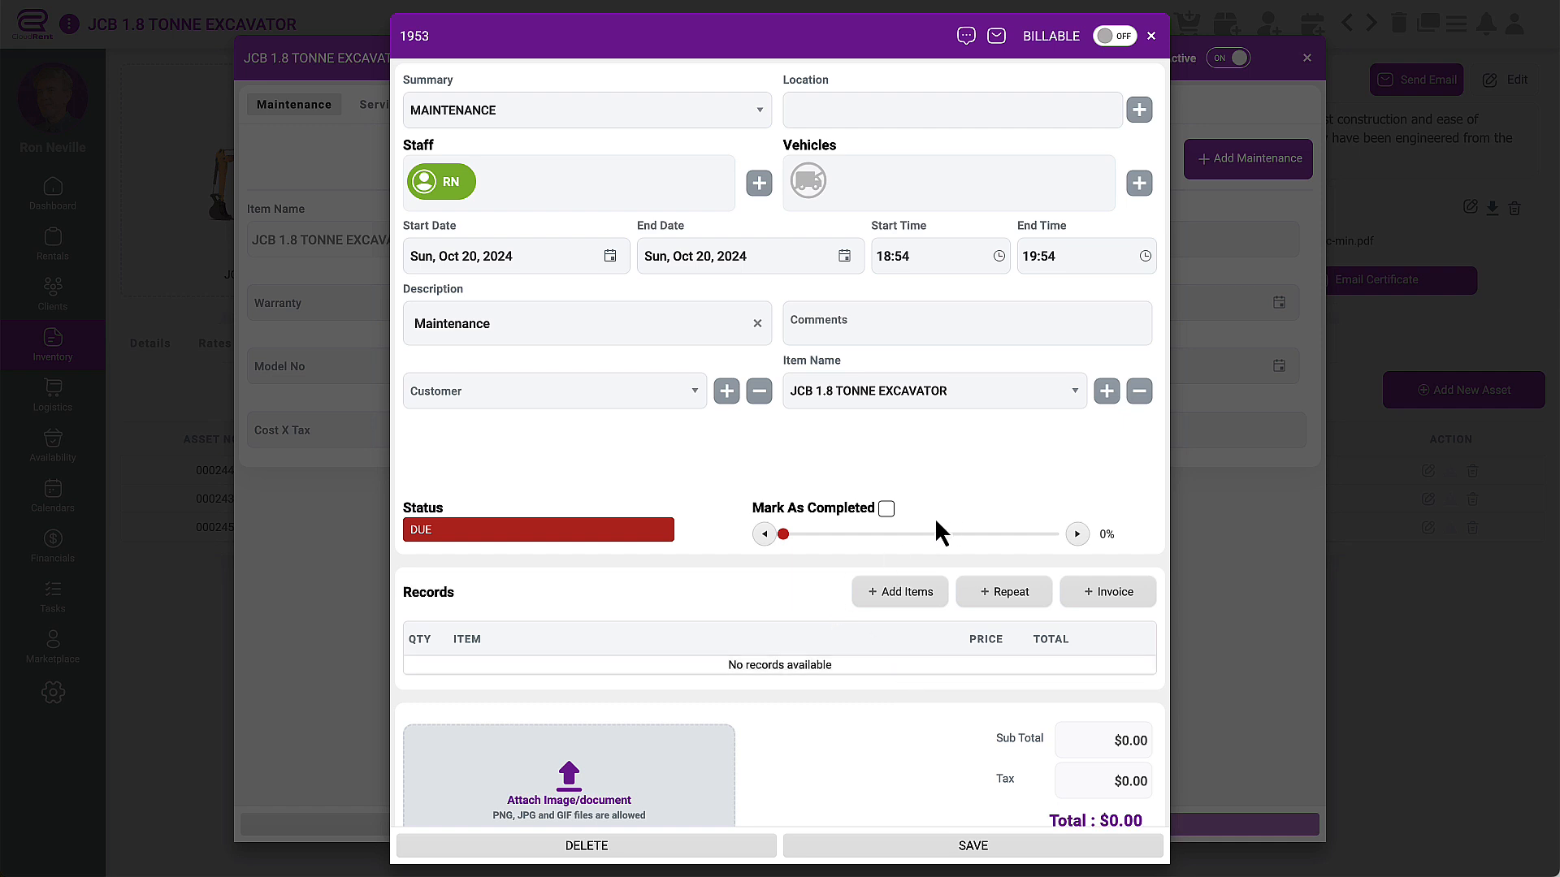
- Set the maintenance record's completion progress to 48% and save the record
click(842, 533)
click(916, 535)
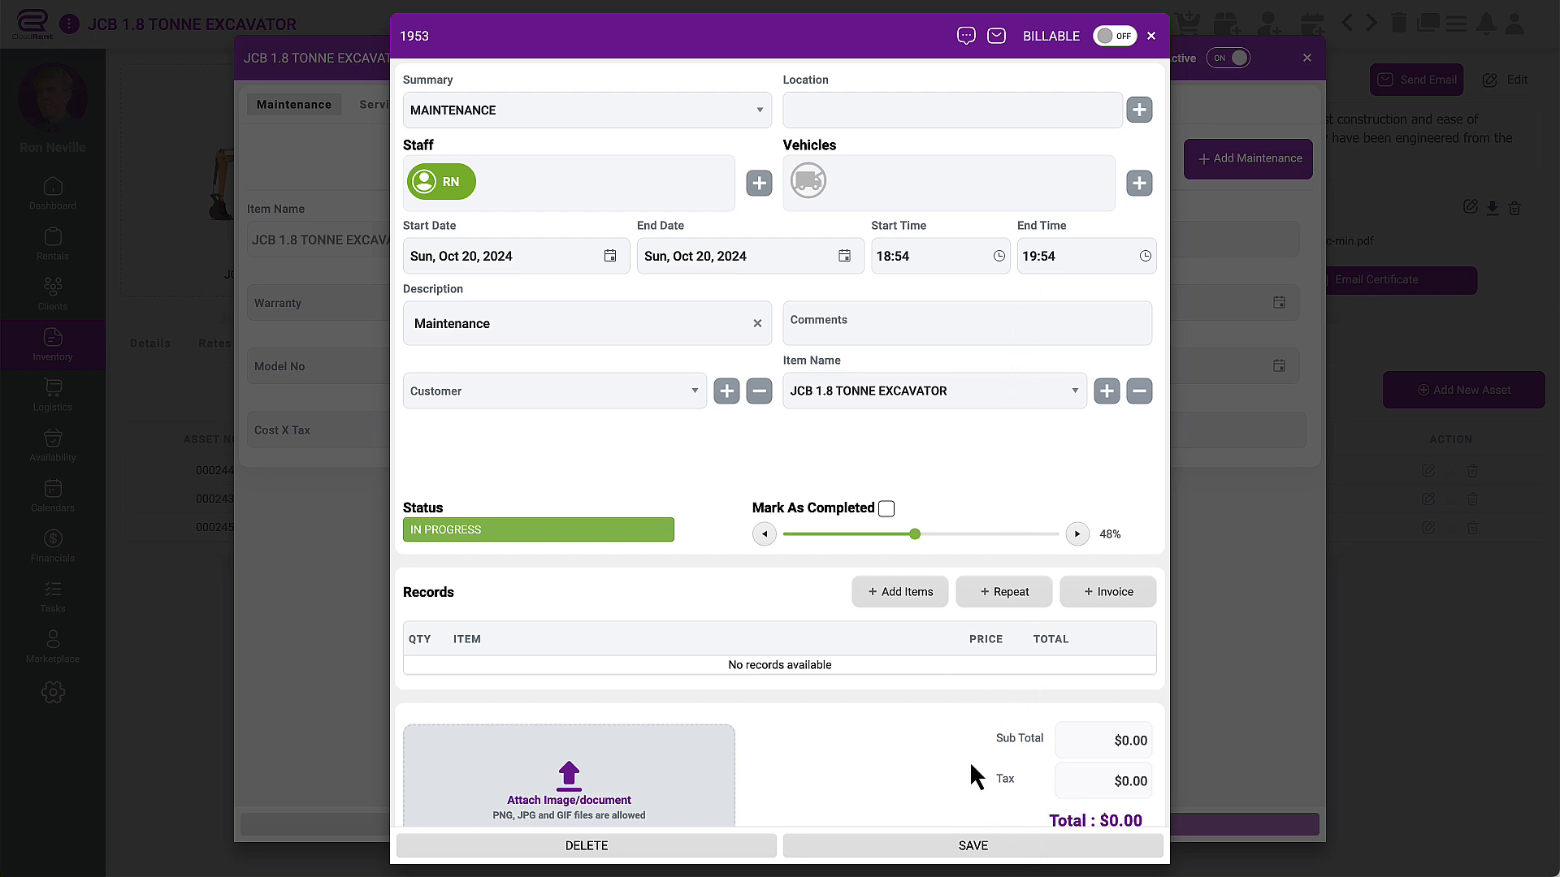
click(1020, 849)
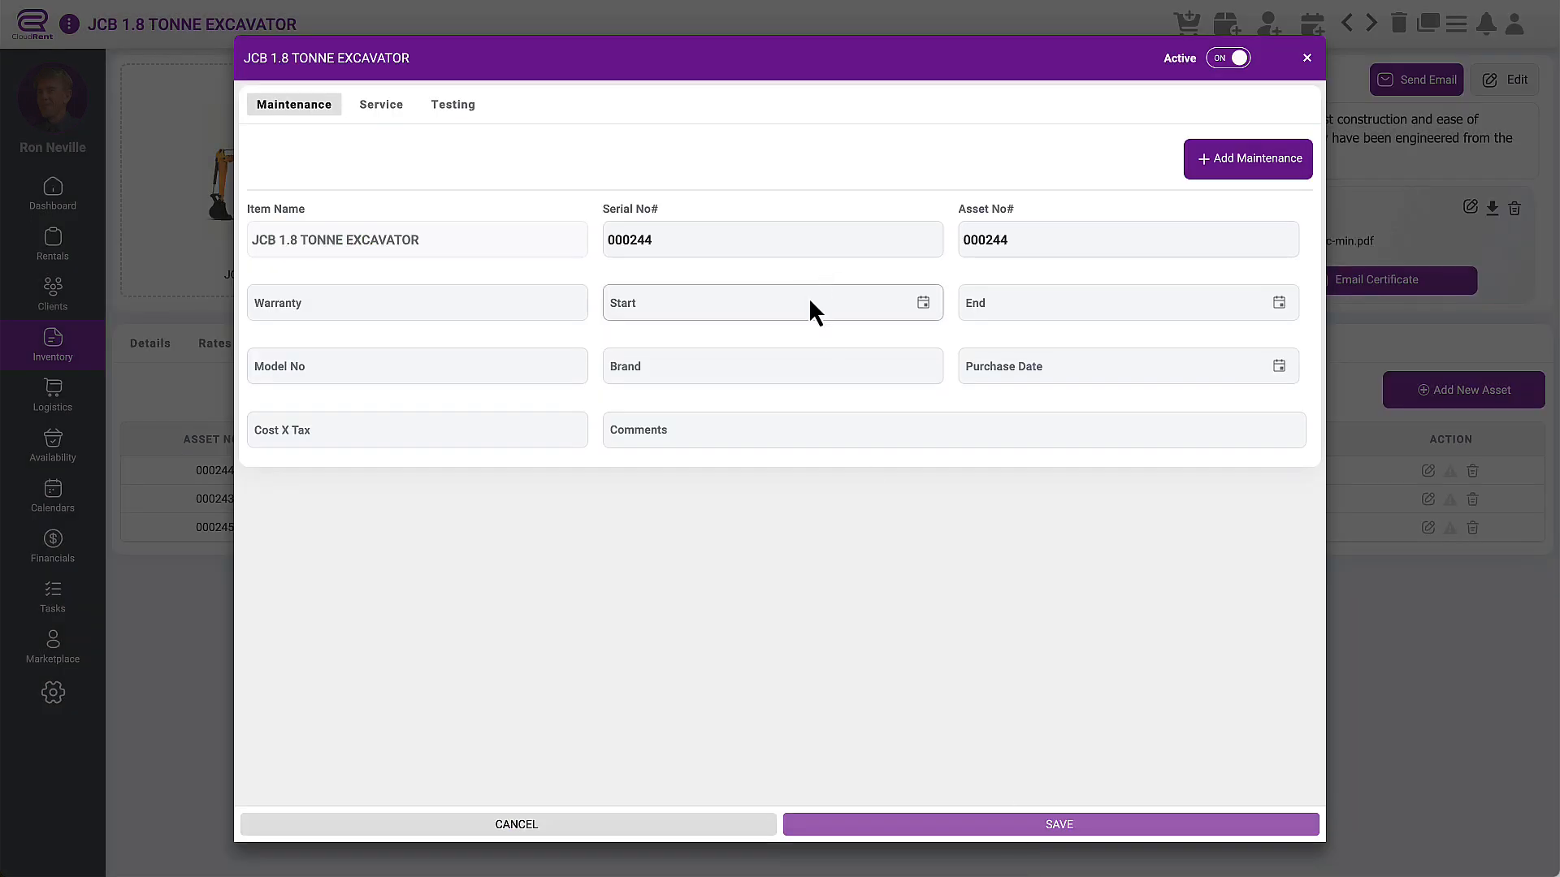
- Examine the asset's service settings, including the last service date and the service type options
click(384, 113)
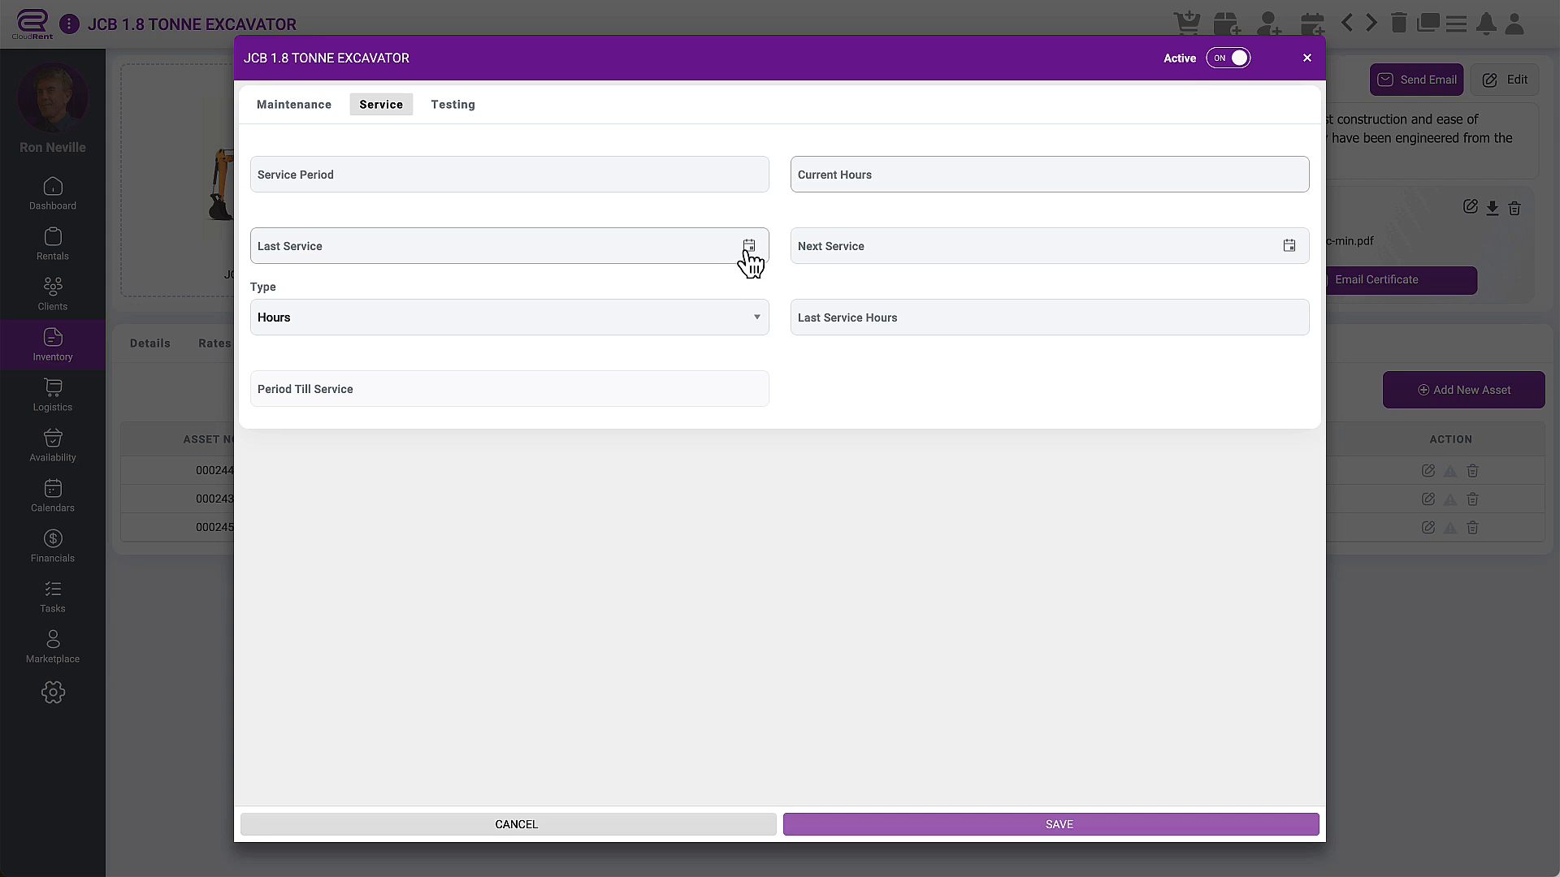
click(748, 248)
click(748, 249)
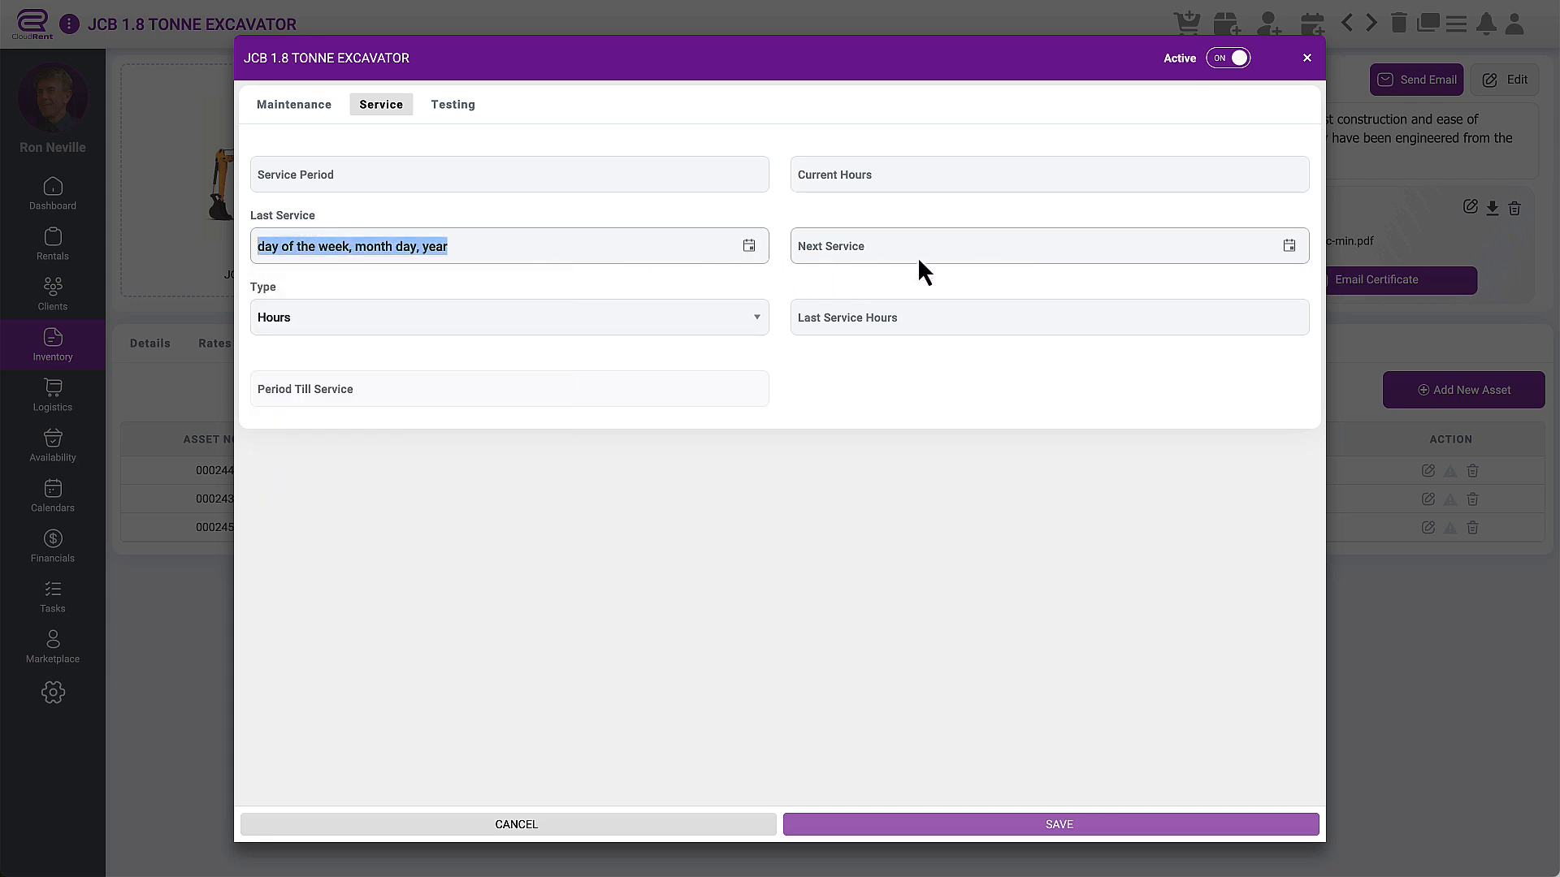
click(736, 323)
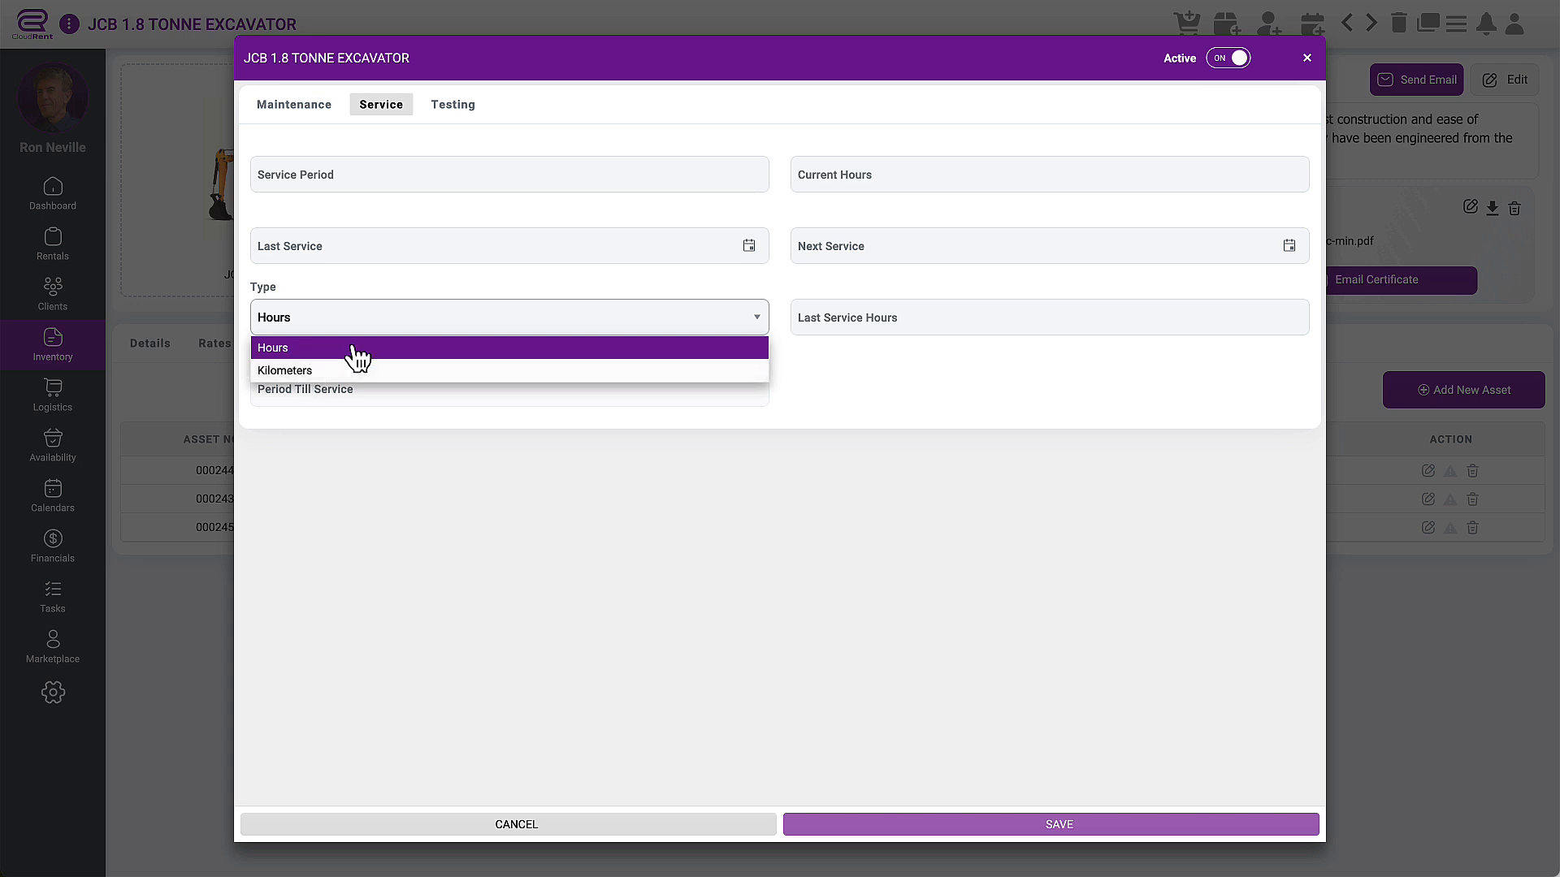
click(917, 396)
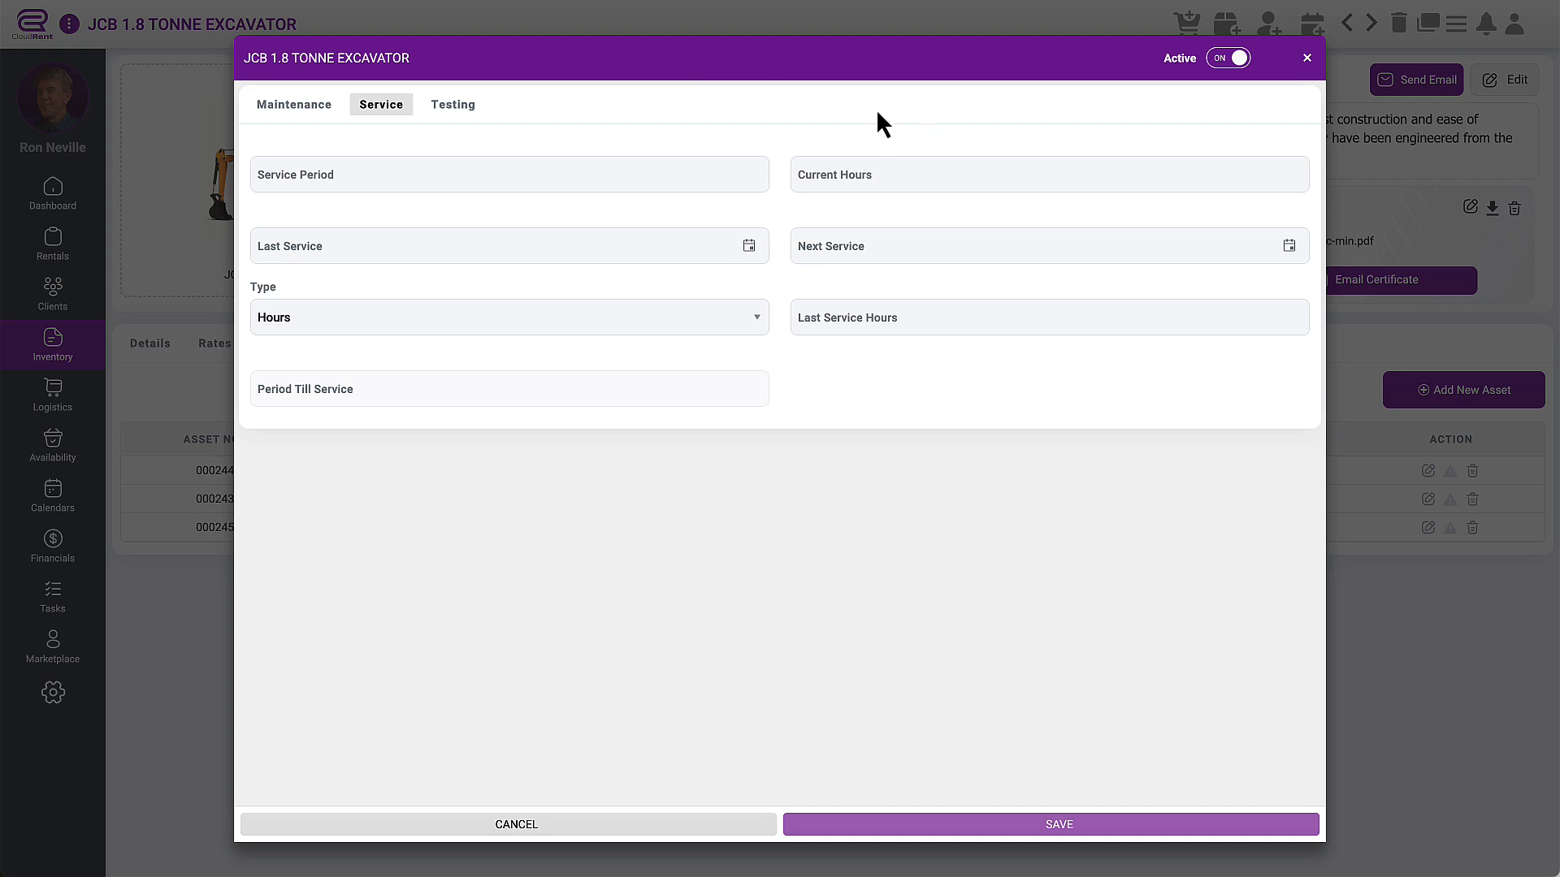
- Add a test to asset 000244 in its testing details, keeping the 90-day test period
click(455, 107)
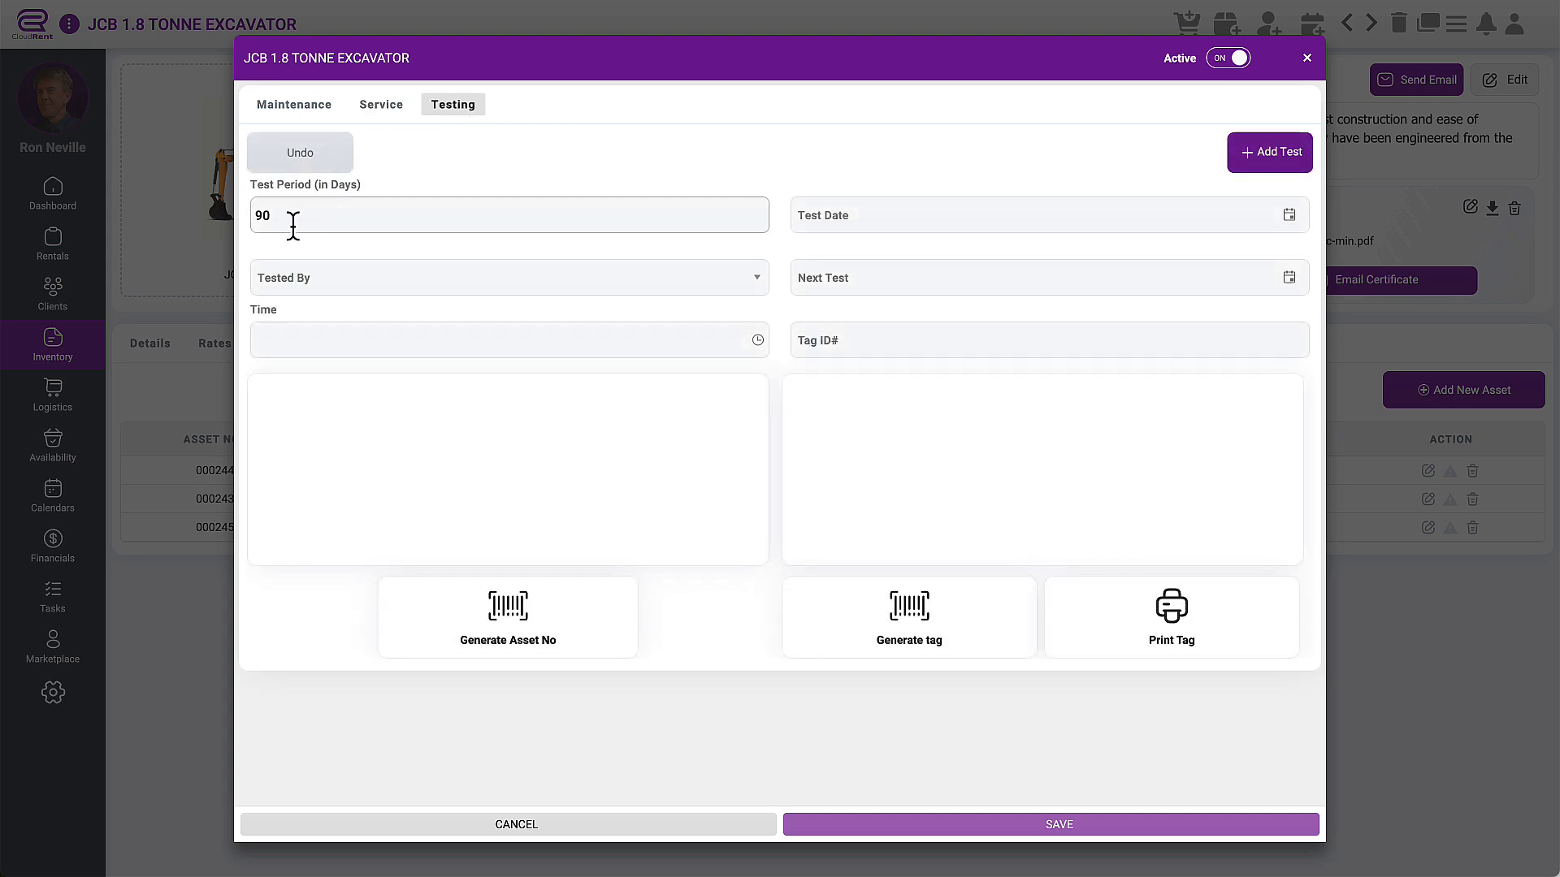
drag(301, 213, 254, 221)
click(1284, 168)
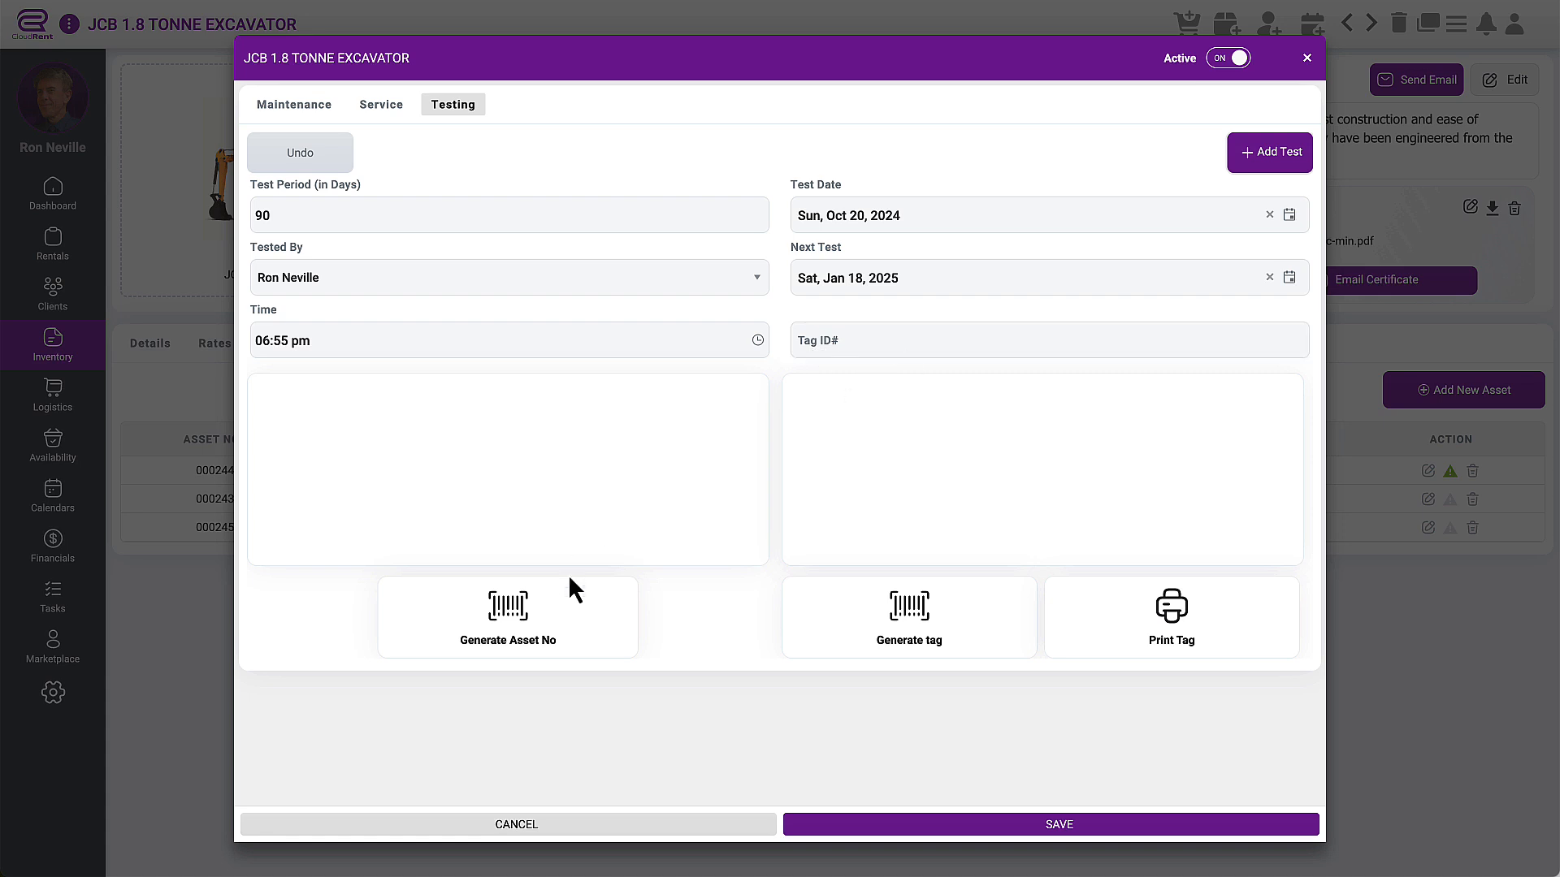
- Generate the asset number barcode and a test tag for the asset, and close its details
click(539, 619)
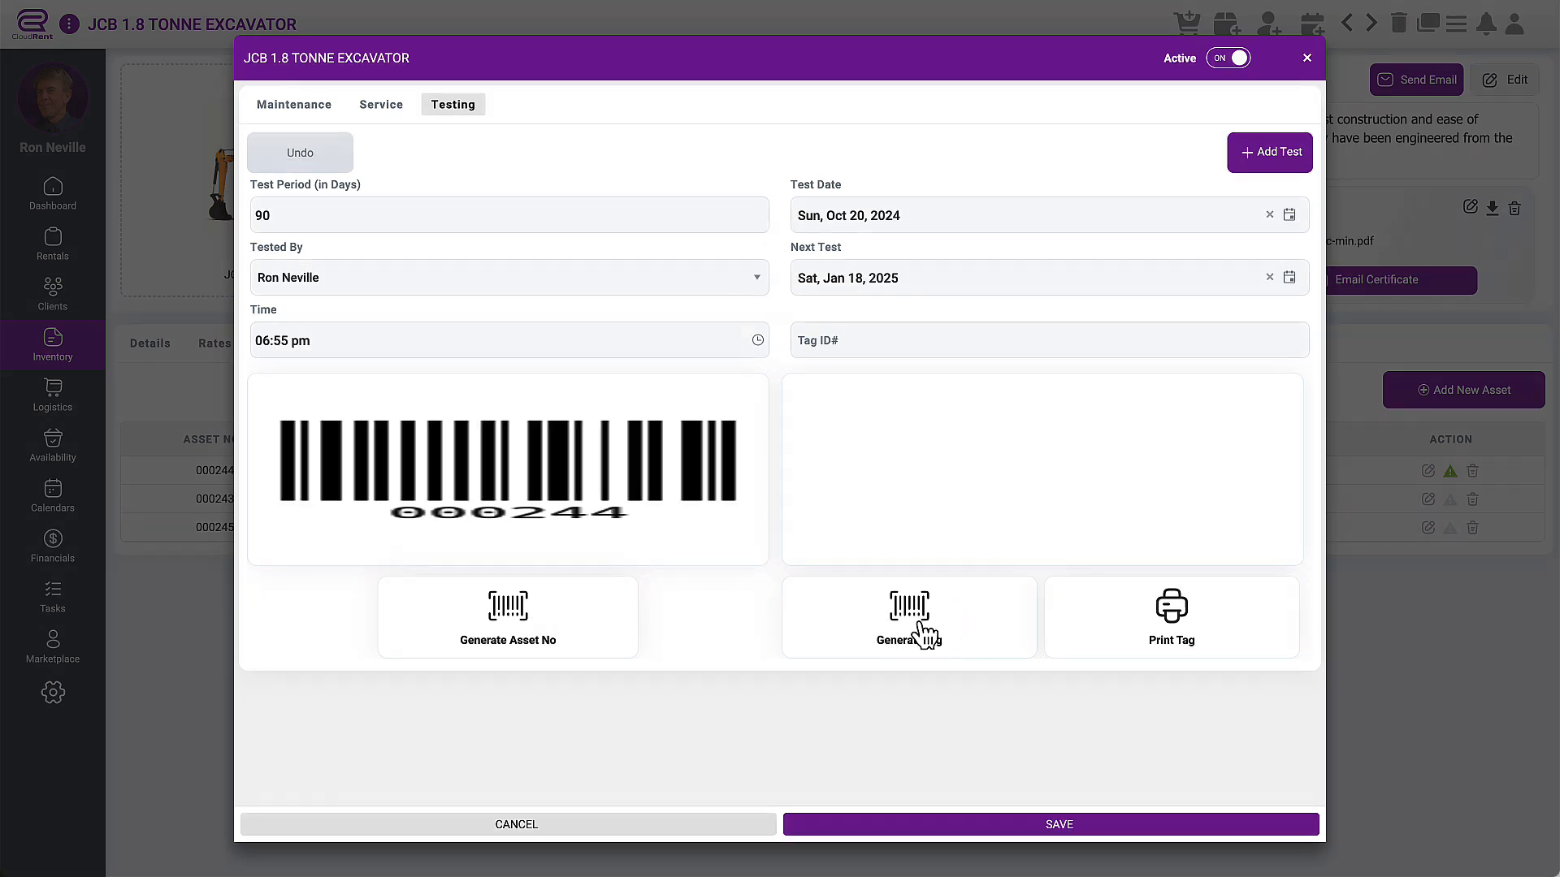
click(918, 626)
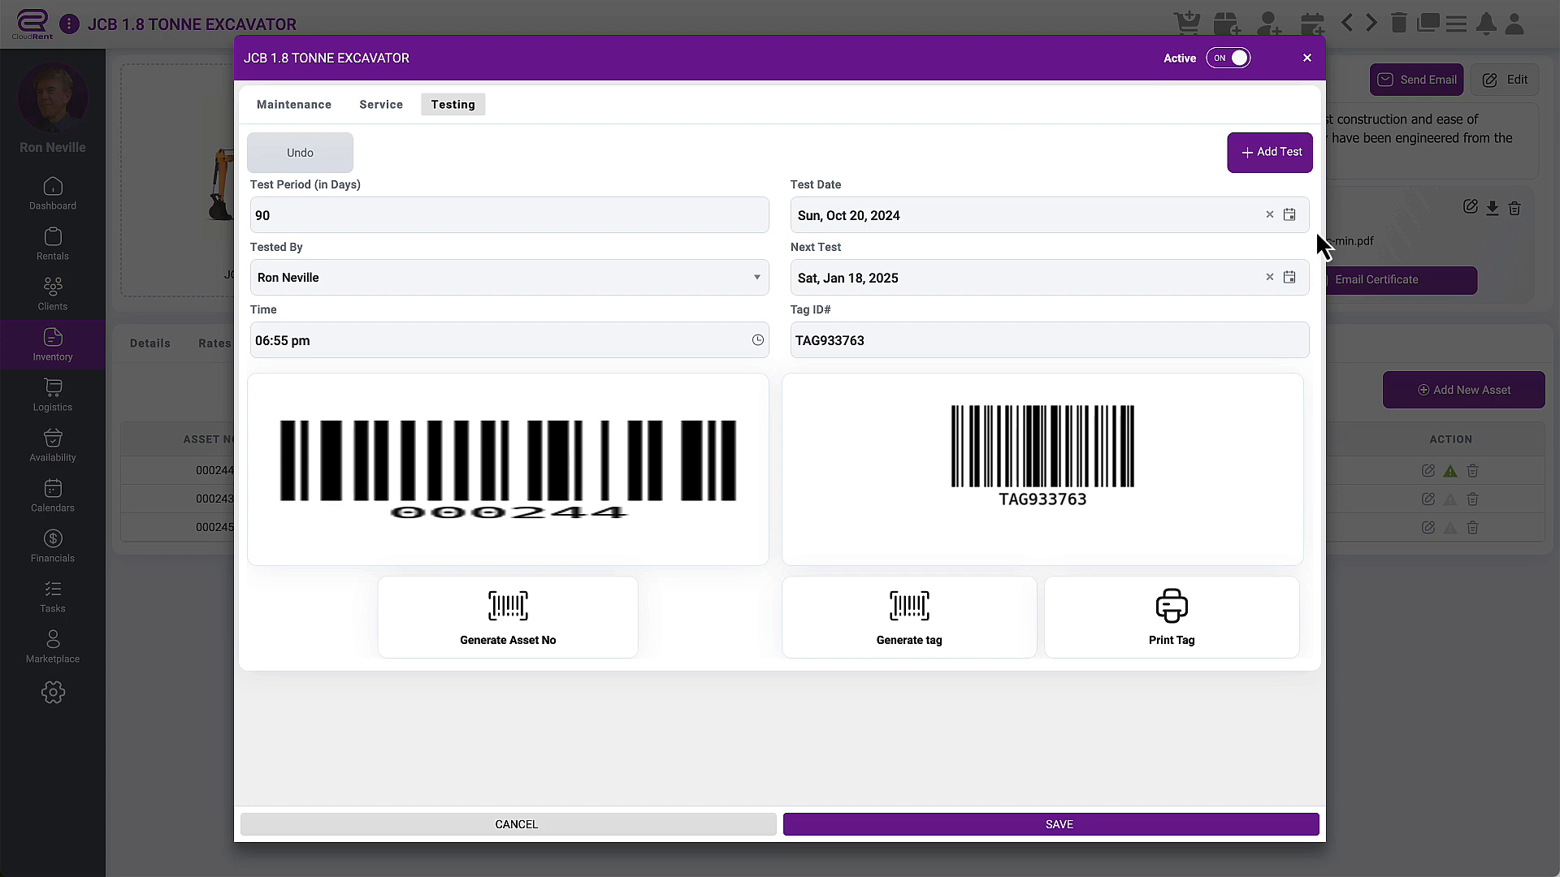
click(1306, 57)
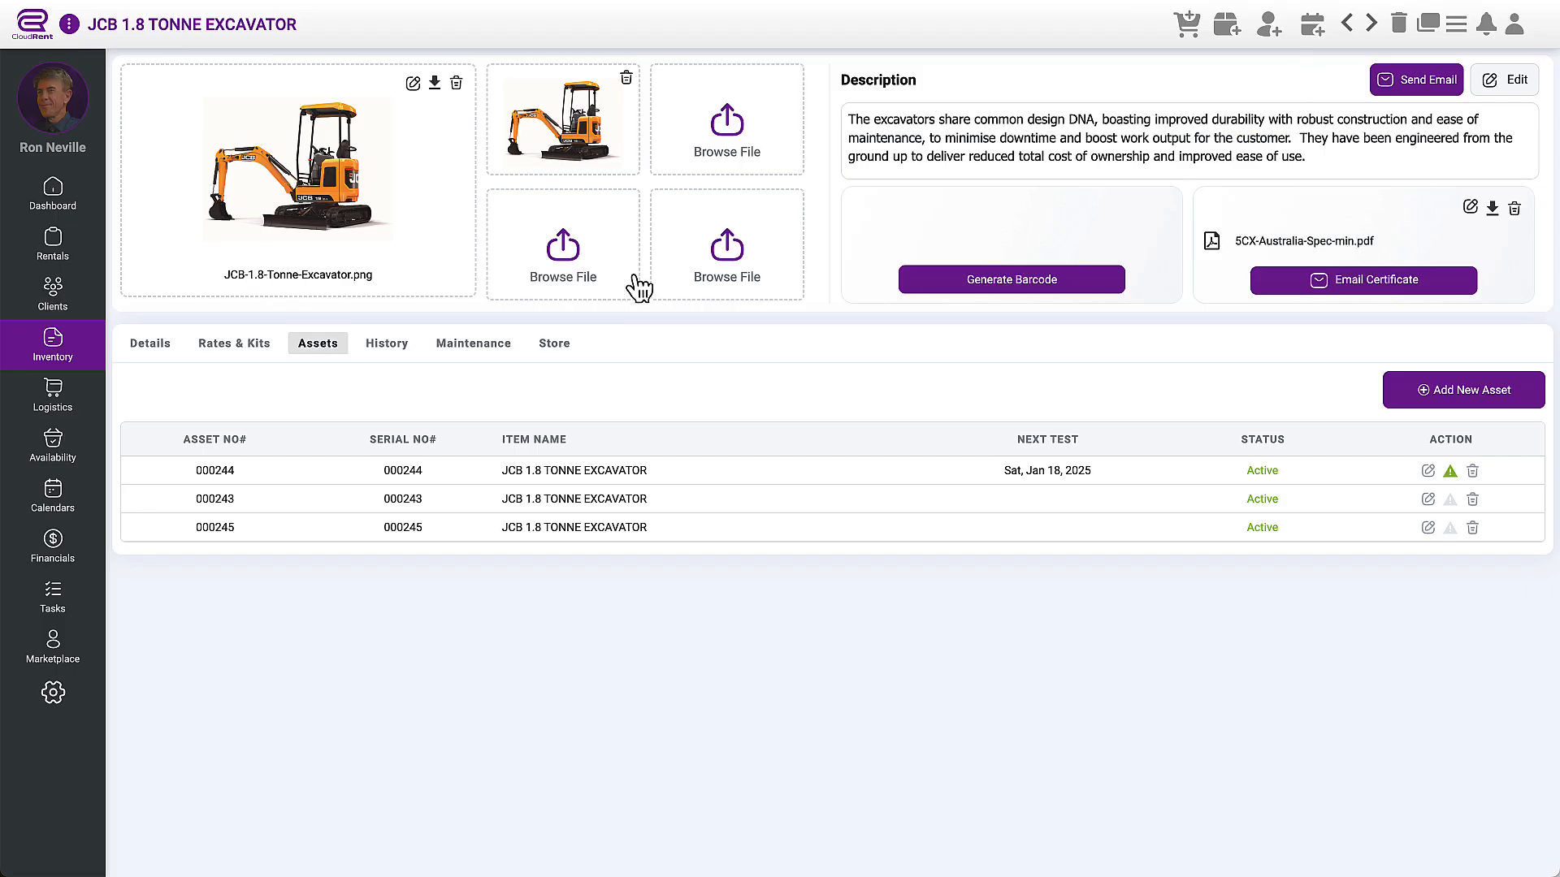
- Delete the hourly and monthly rates from the excavator's rental rates
click(238, 347)
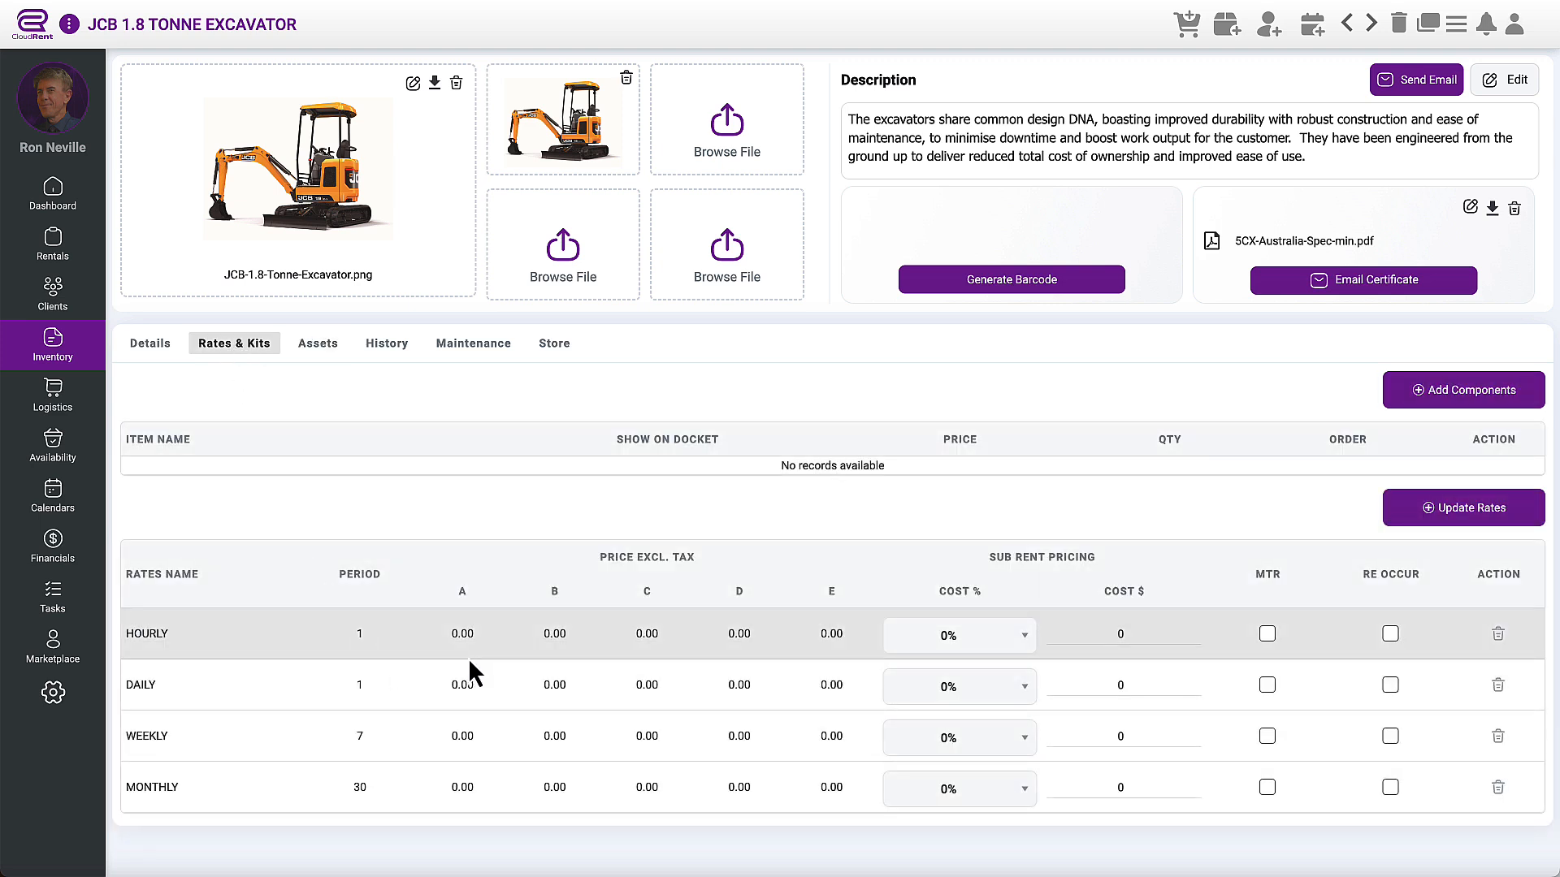
click(1497, 635)
click(871, 502)
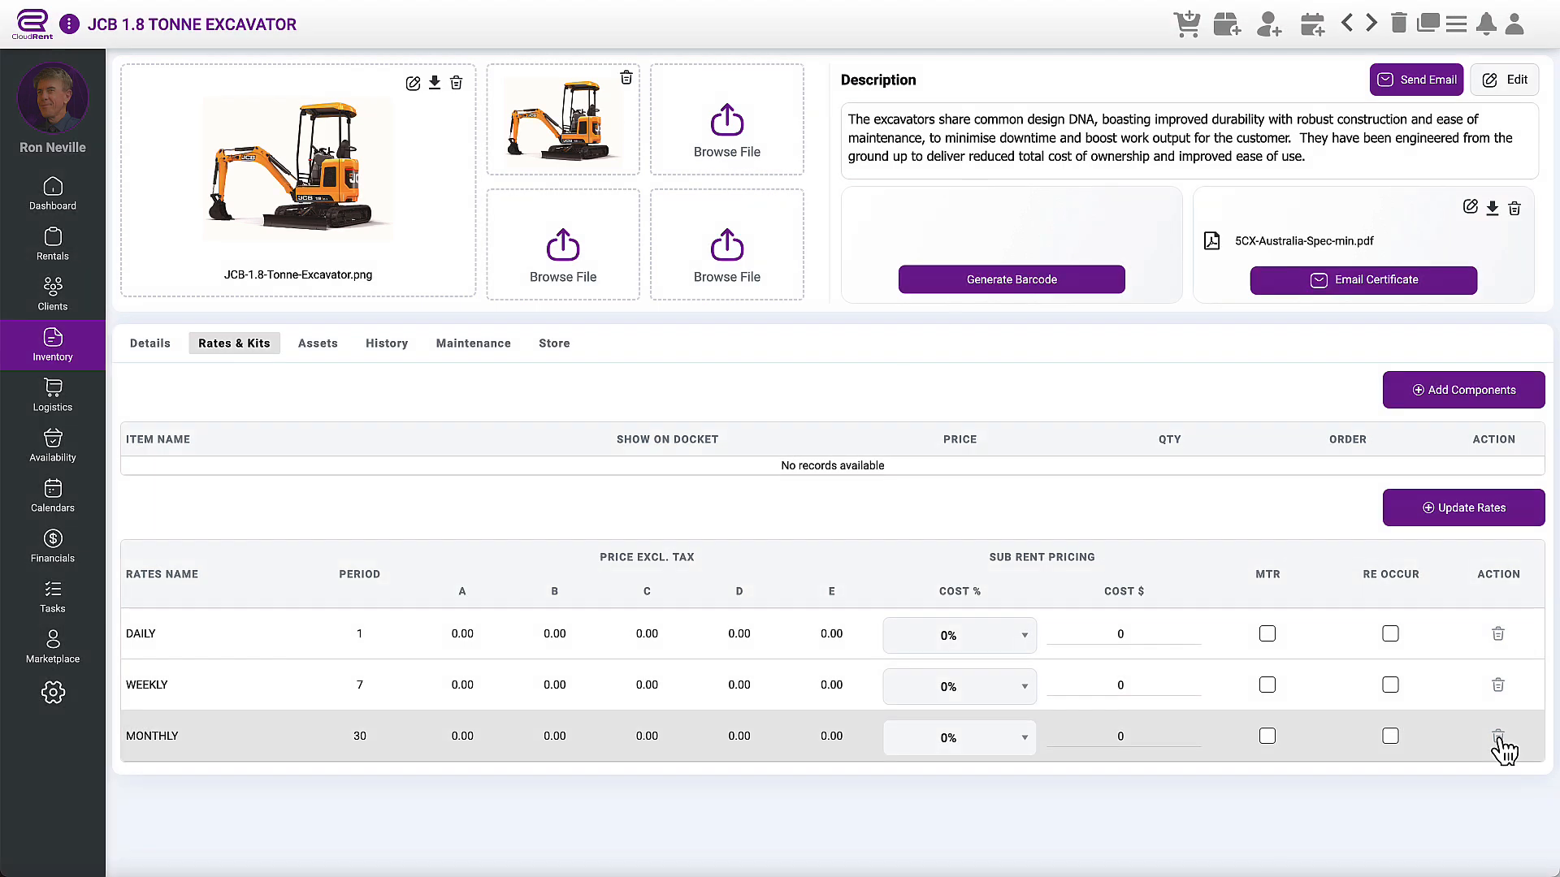
click(1499, 738)
click(883, 508)
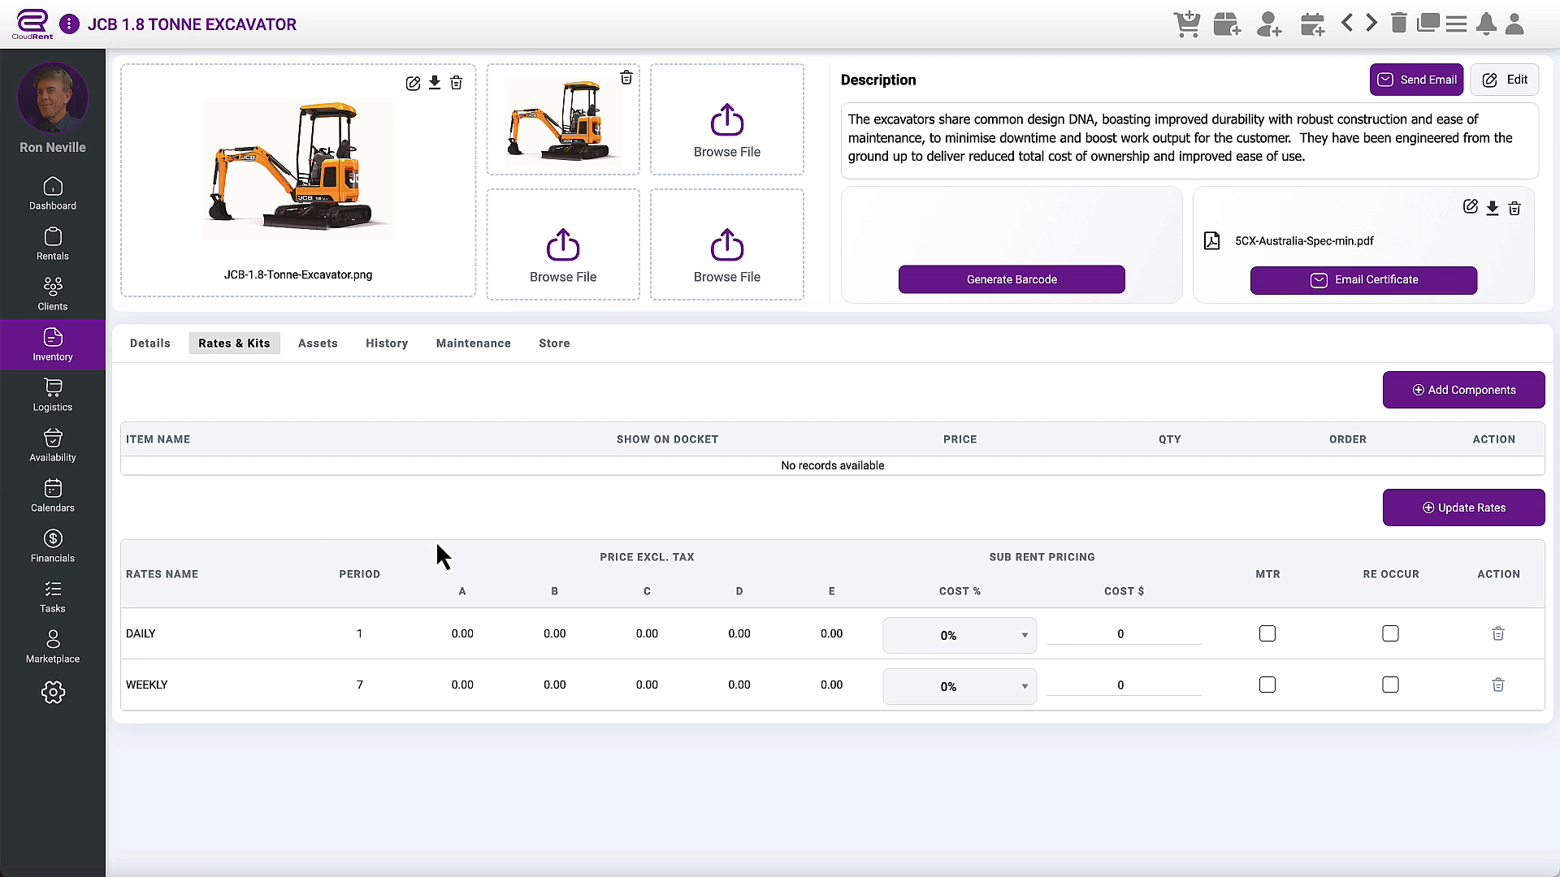
- Set the daily rate prices excluding tax to 175 for A, 165 for B and 150 for C
click(469, 635)
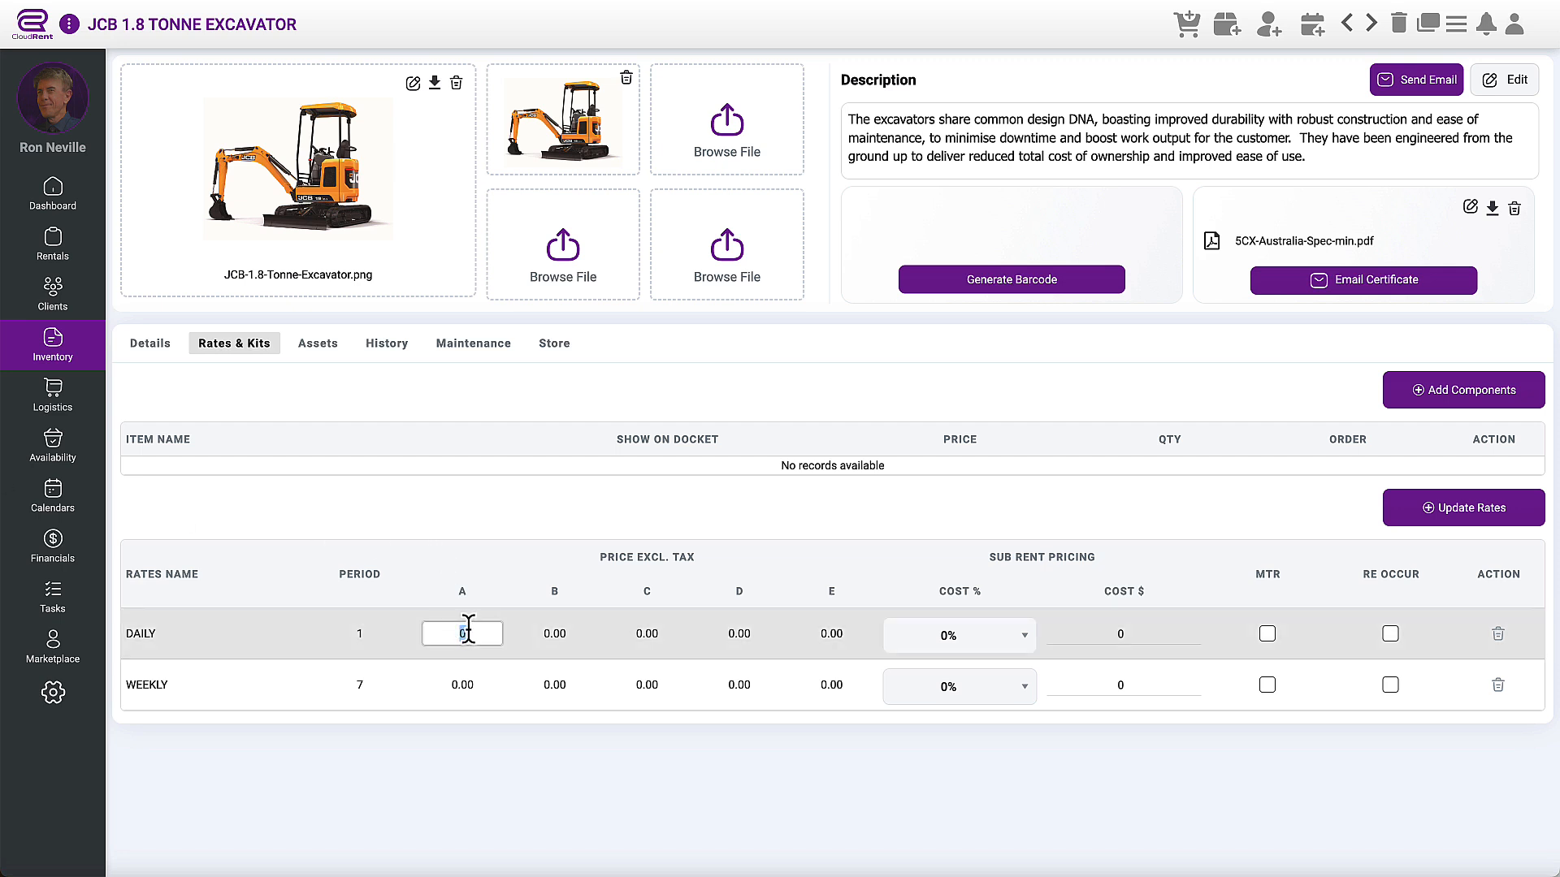
text(175)
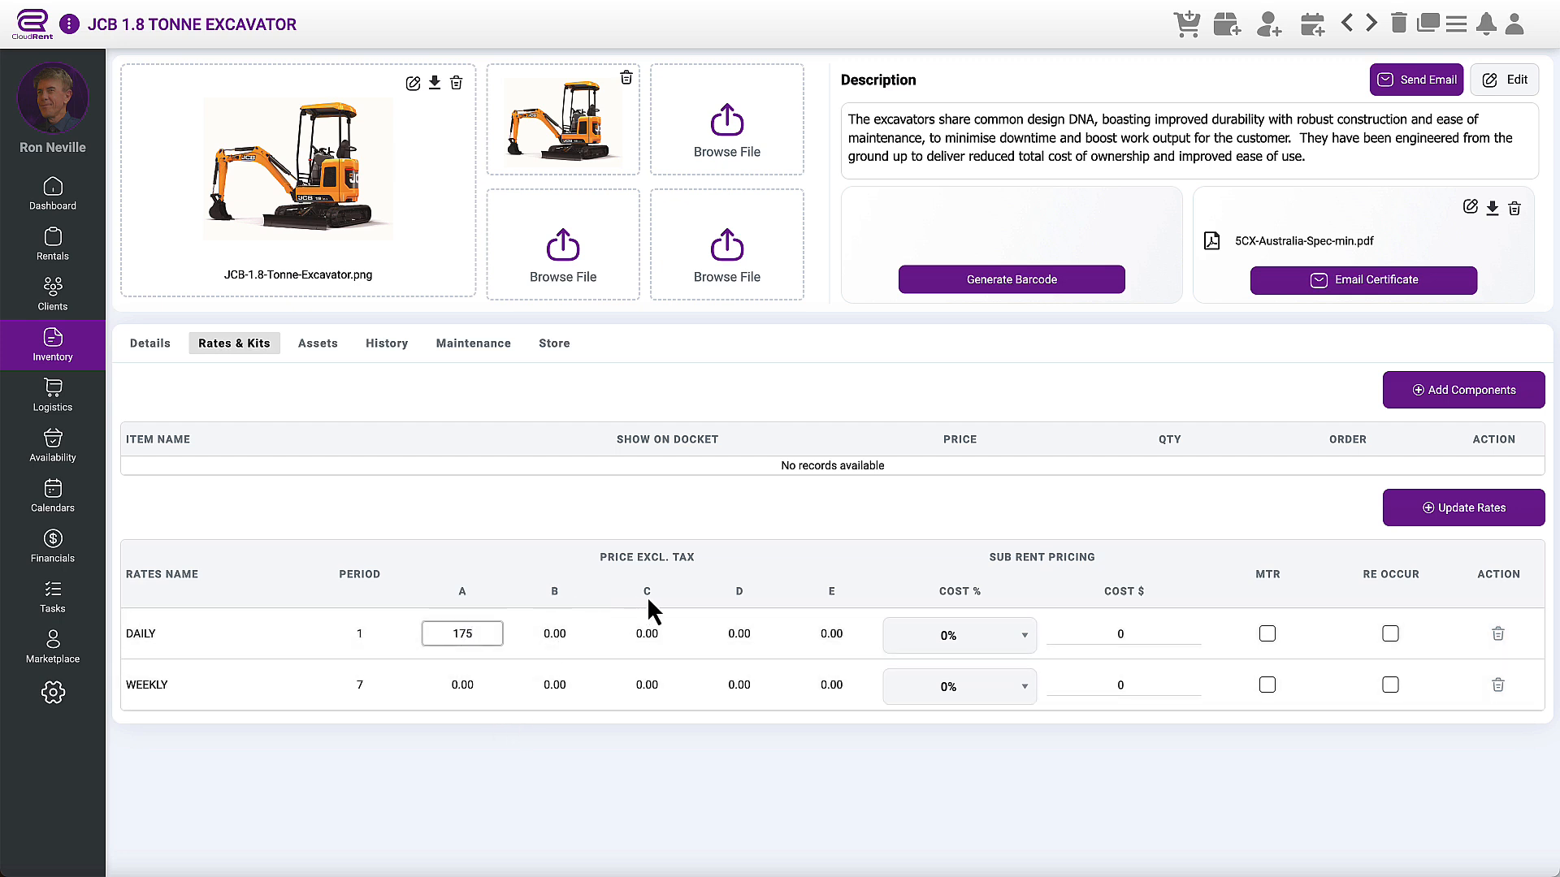
click(559, 635)
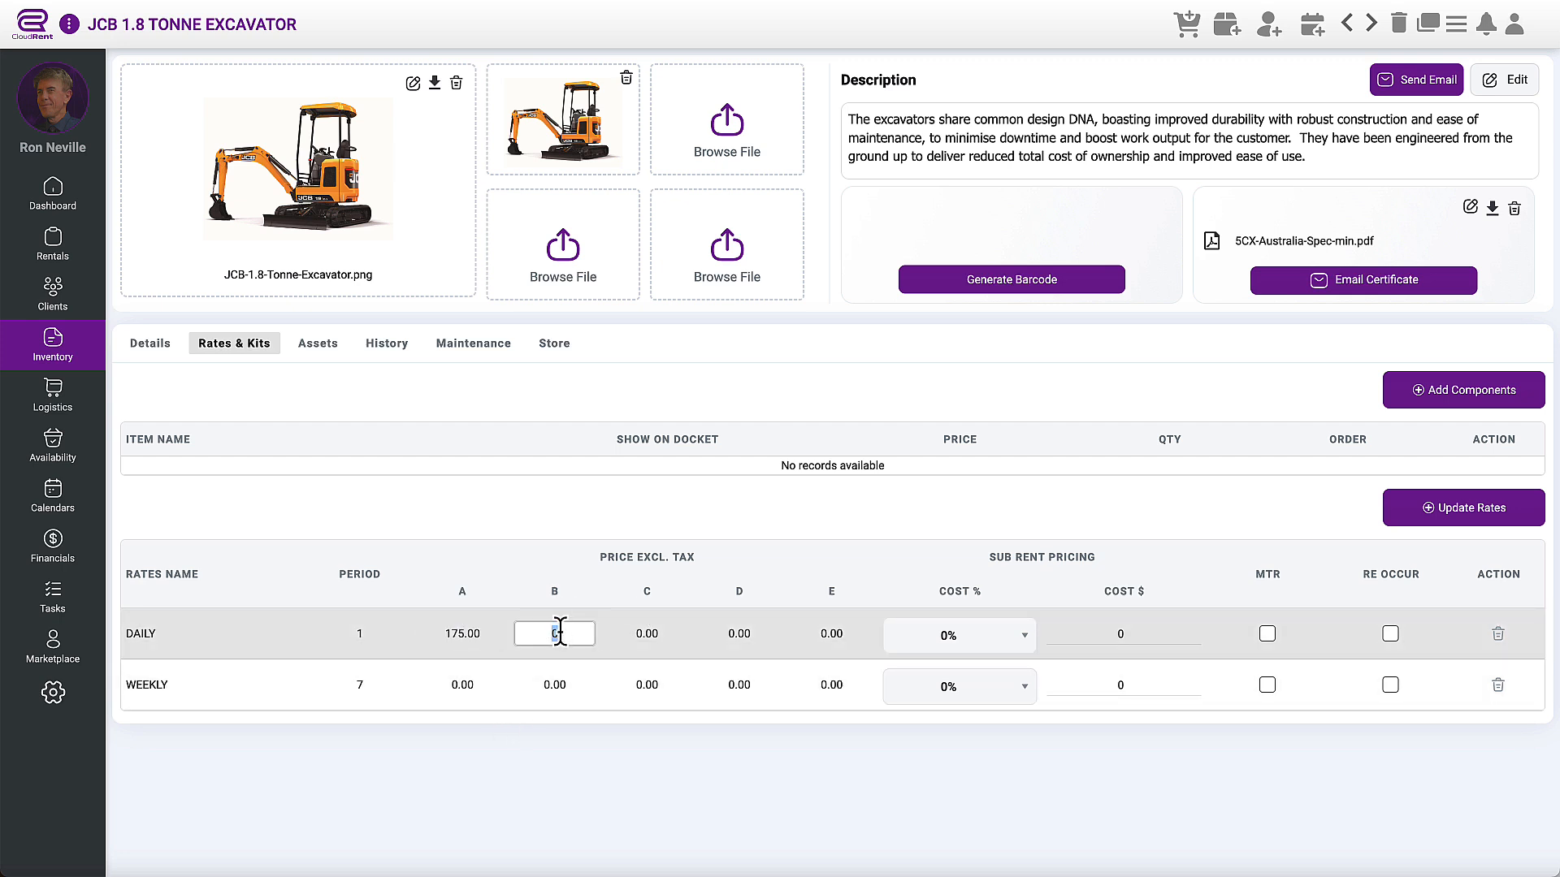
text(165)
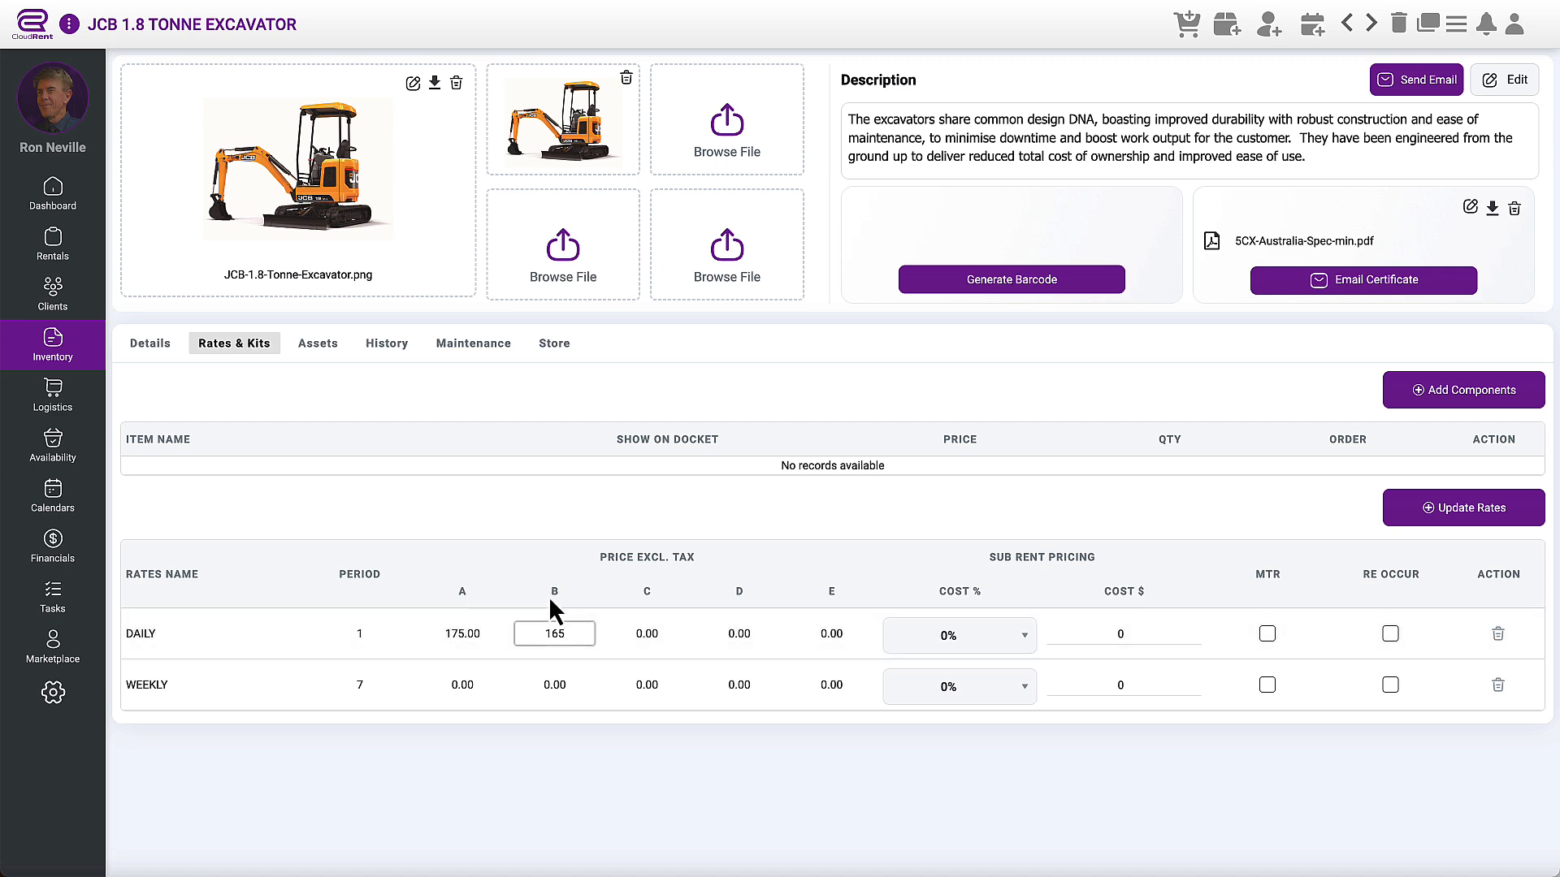
click(647, 634)
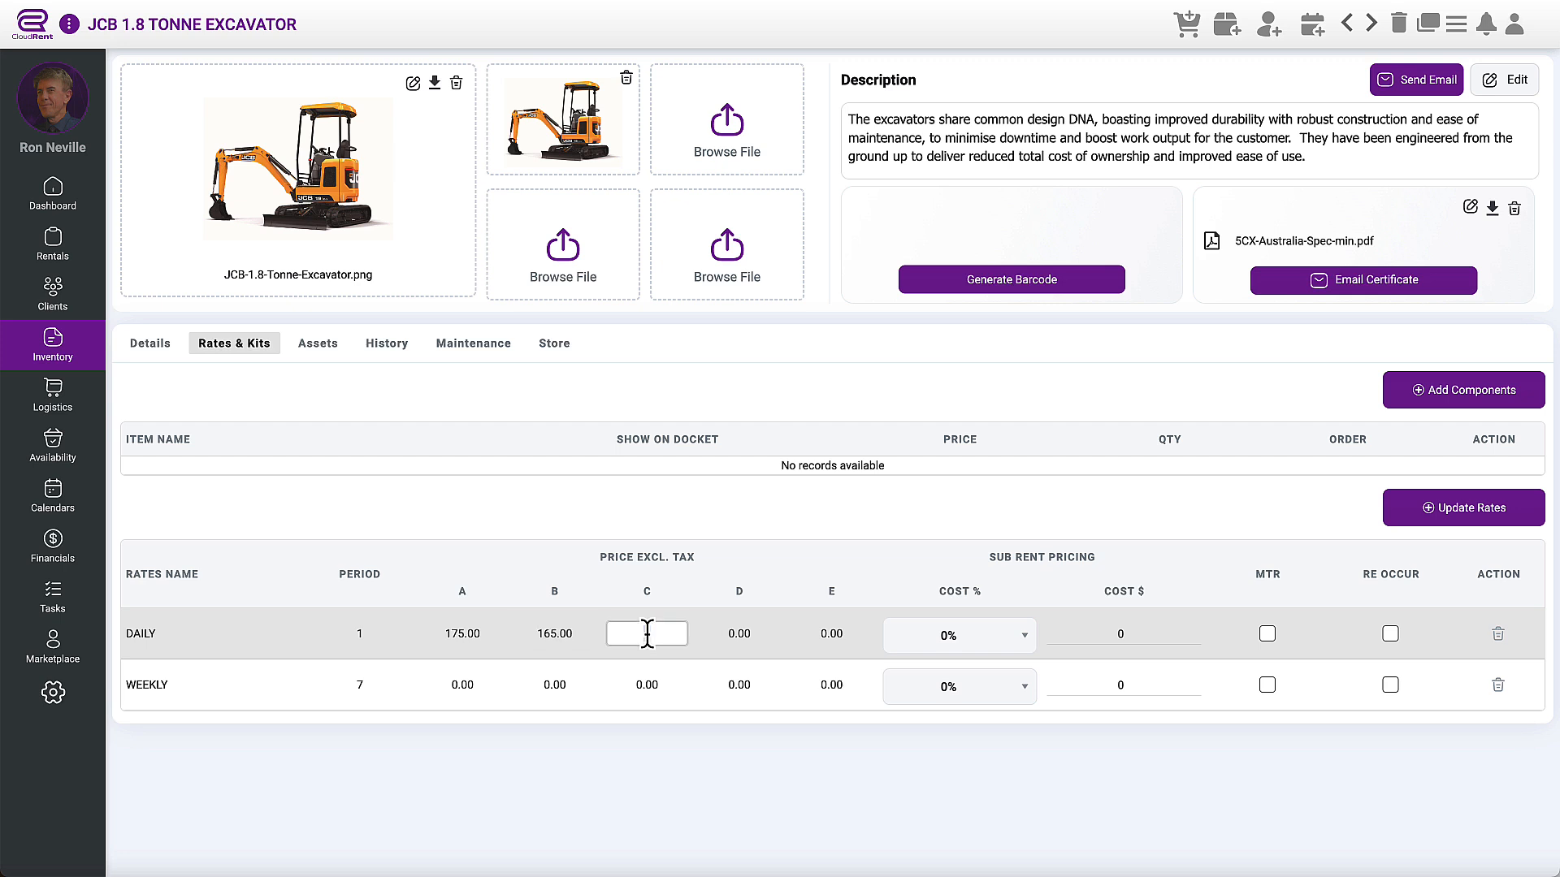
text(150)
click(729, 549)
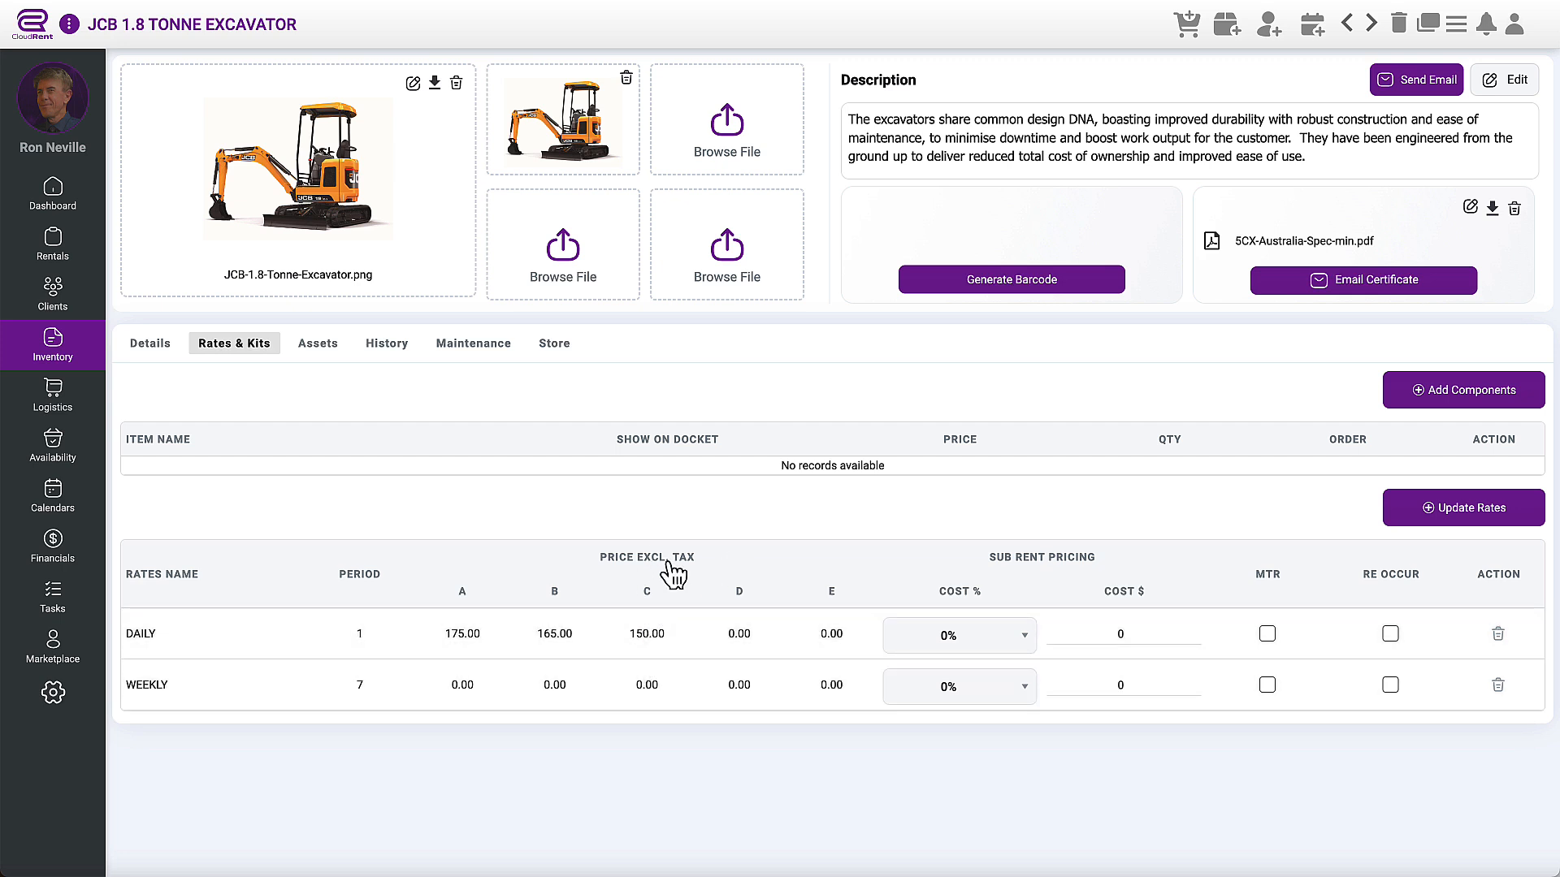
- Set the weekly rate prices excluding tax to 650 for A, 600 for B and 570 for C
click(484, 689)
drag(475, 684, 459, 673)
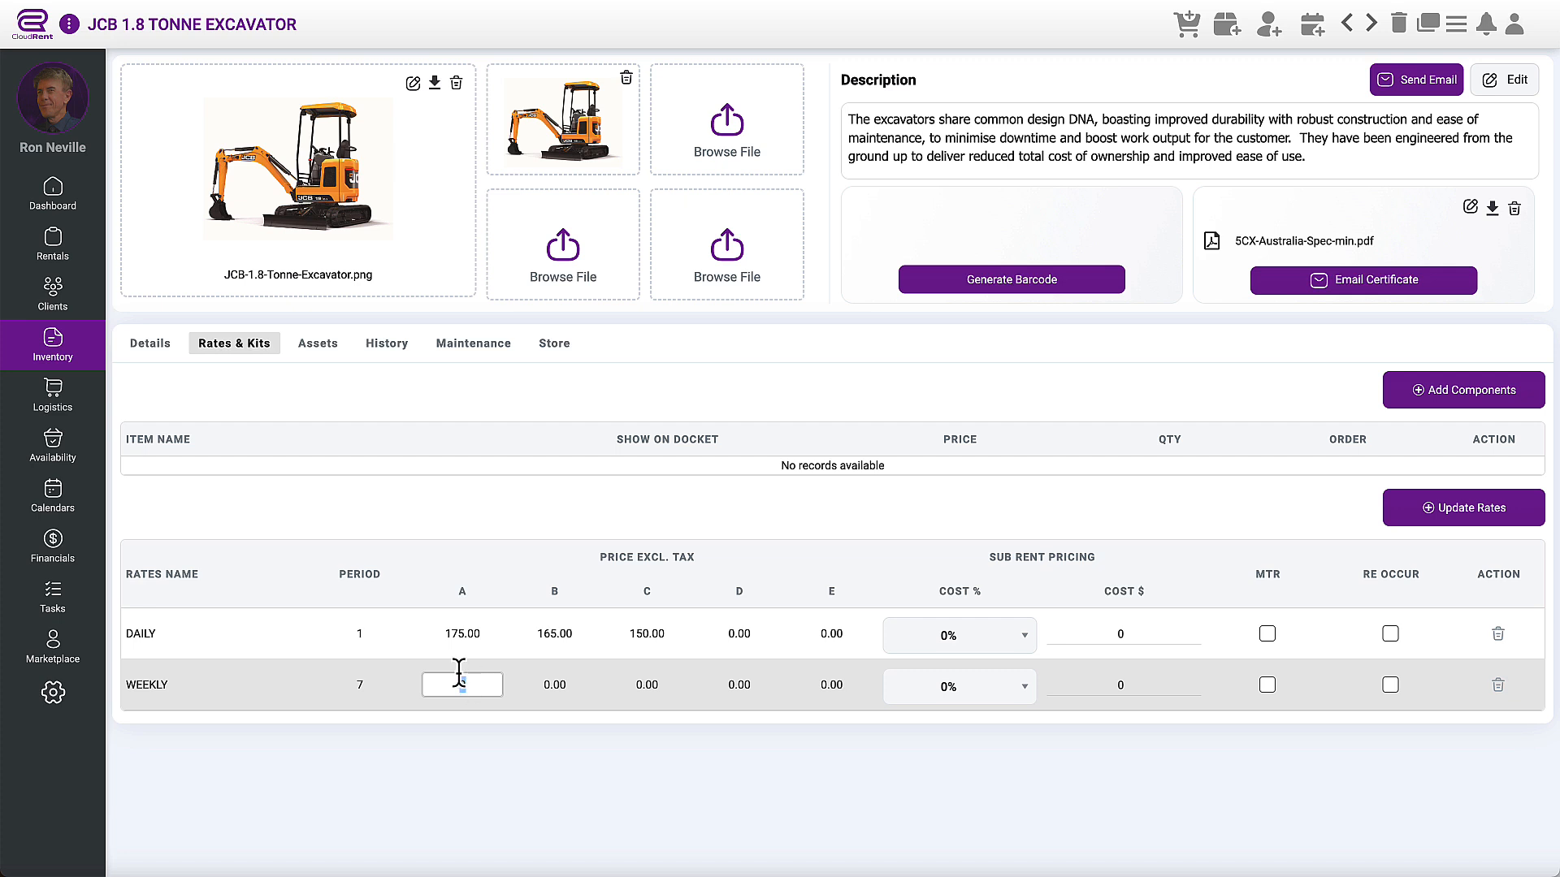
text(650)
click(574, 683)
double_click(575, 683)
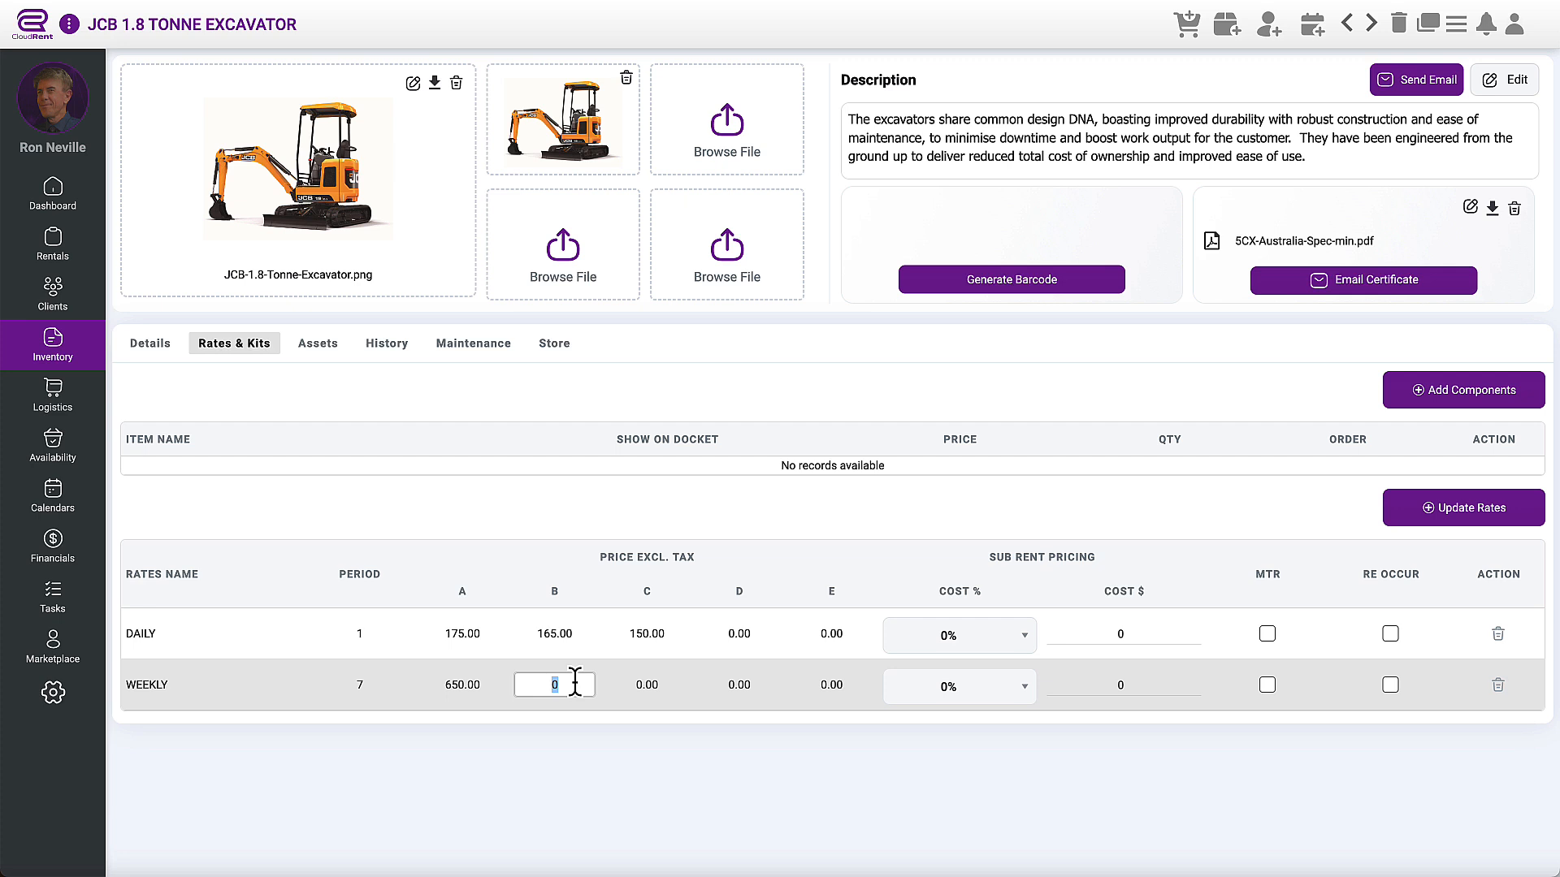
text(600)
click(656, 685)
double_click(656, 685)
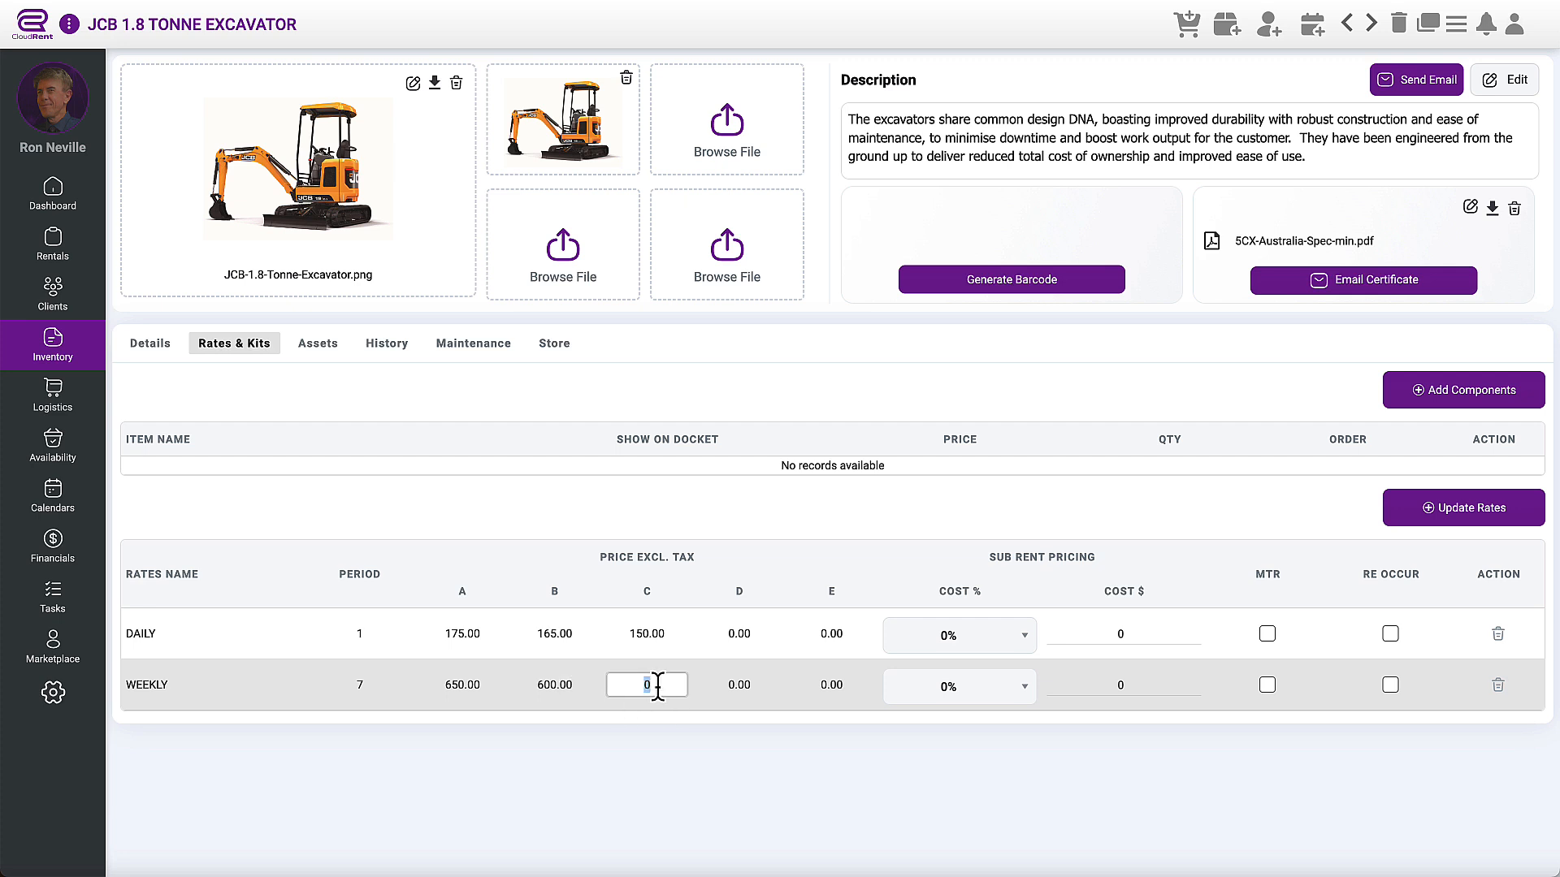
text(70)
click(674, 788)
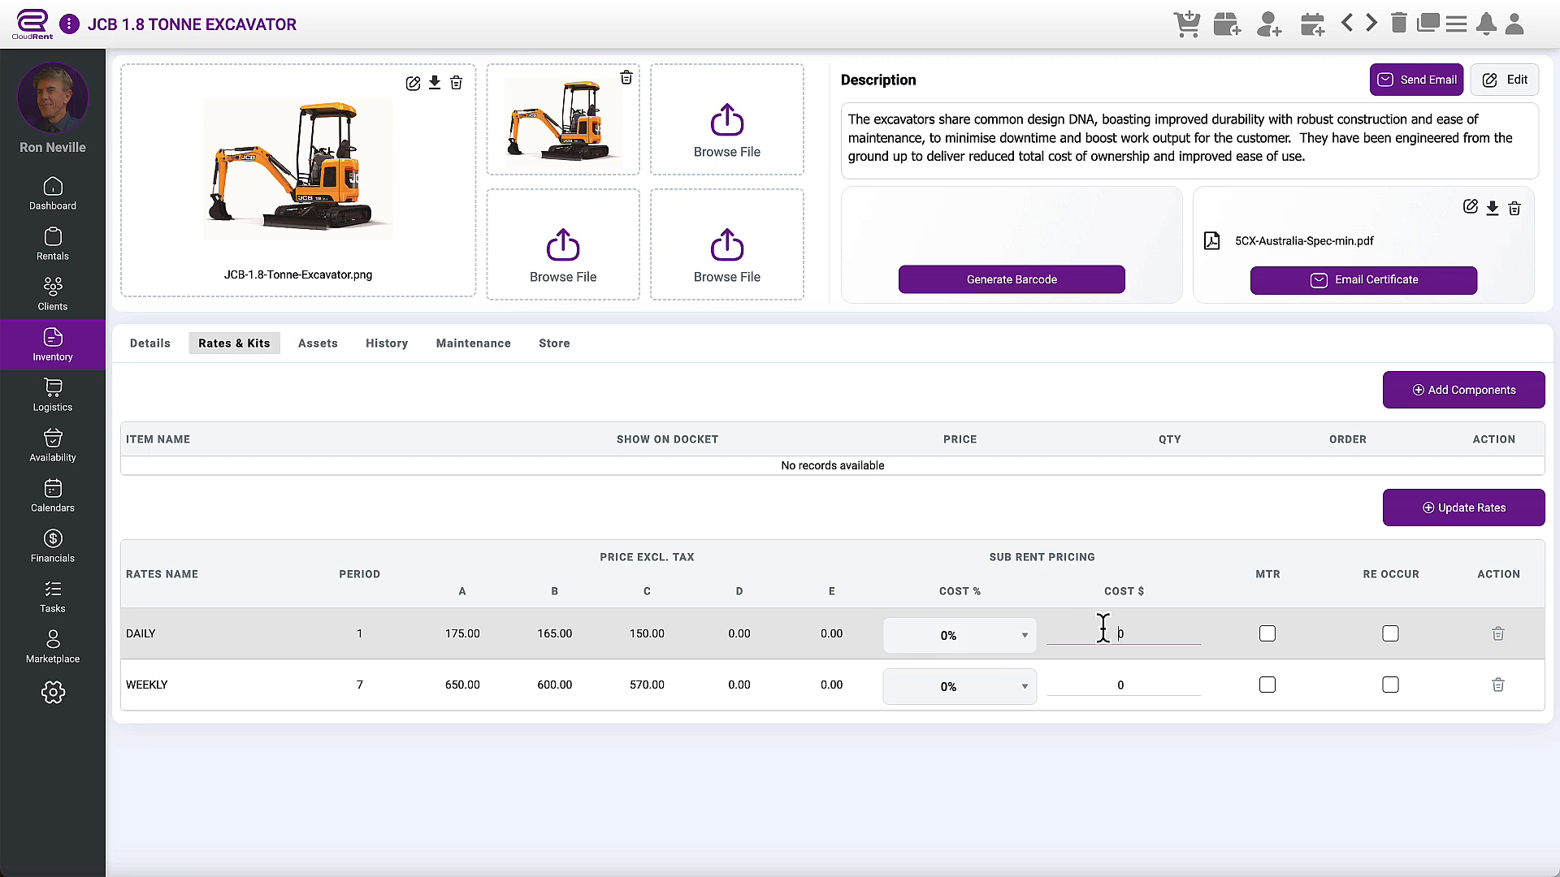
click(1128, 625)
- Add the Shure QLXD1 transmitter and ST014 PA system kits, plus the rental Martin Audio F10 speaker (001264) and Shure WL-184 microphone, as excavator components
click(1466, 389)
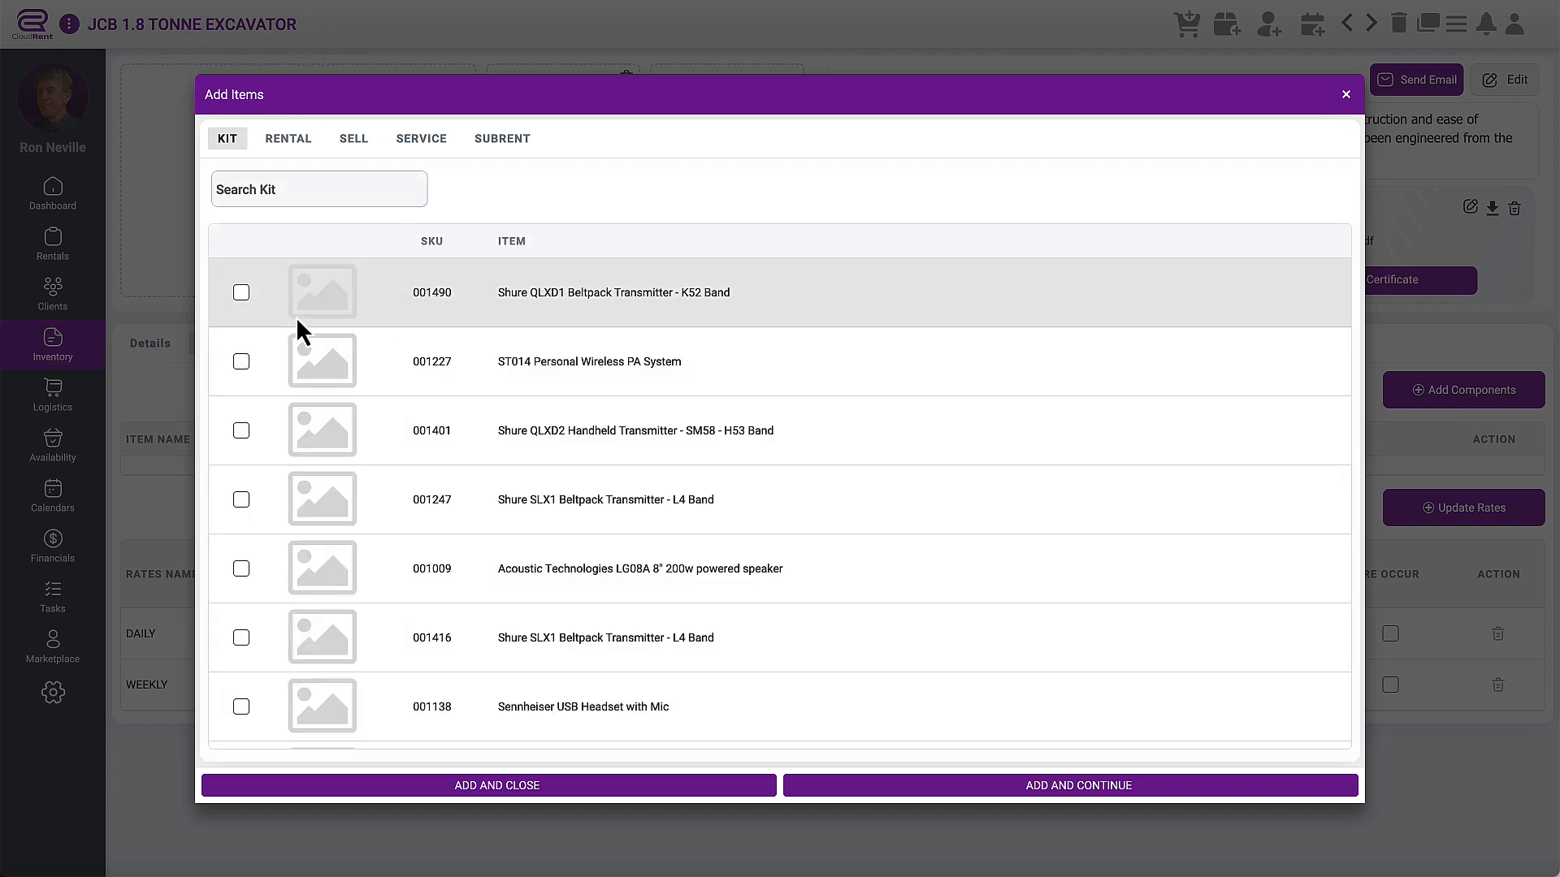
click(241, 292)
click(240, 360)
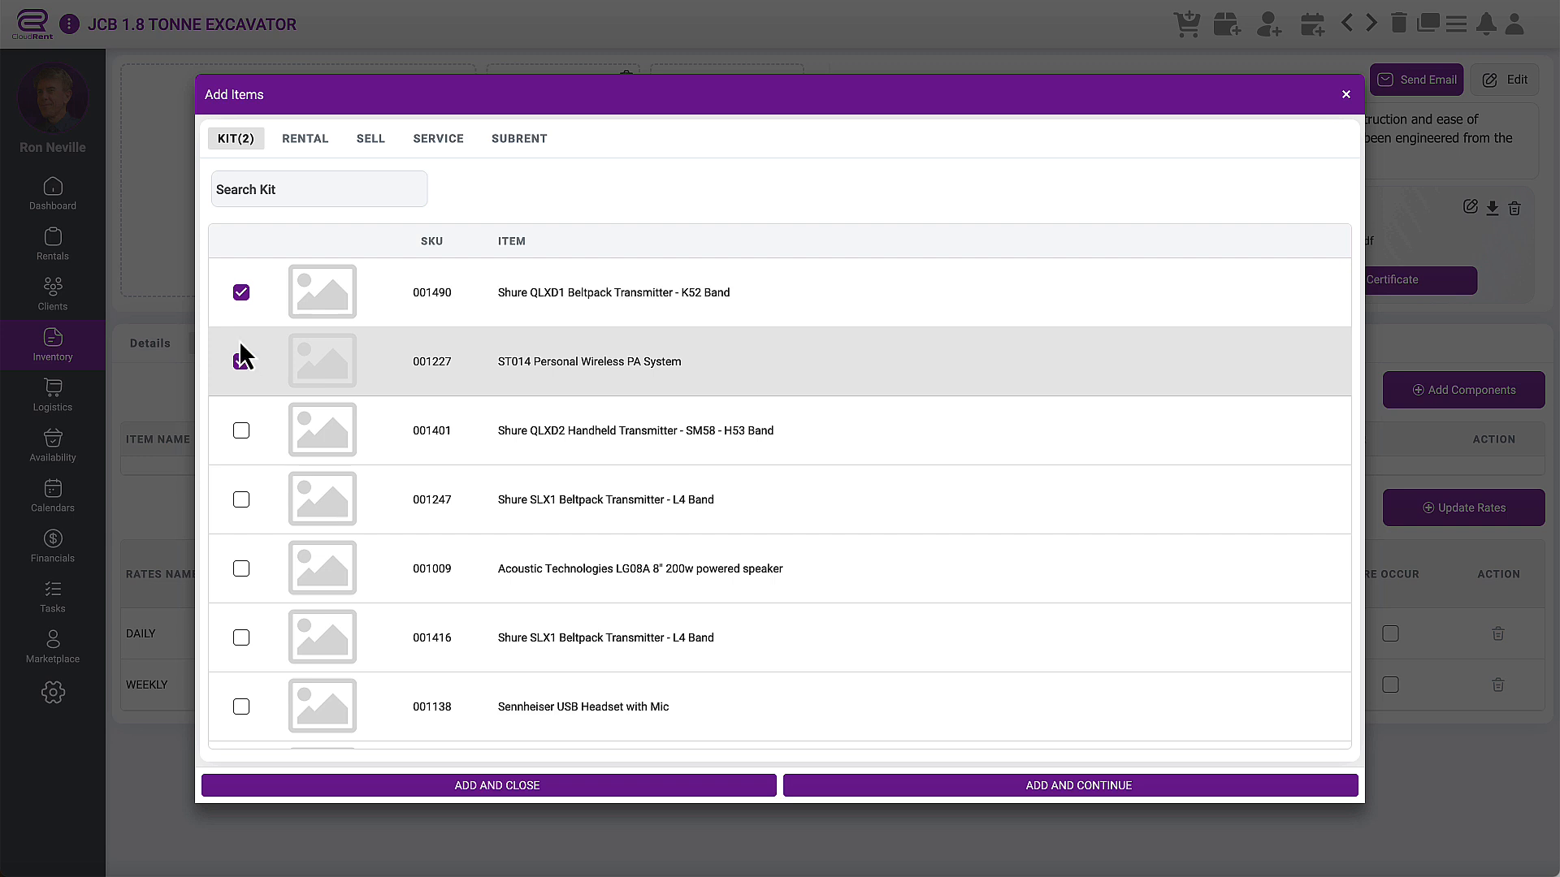
click(316, 146)
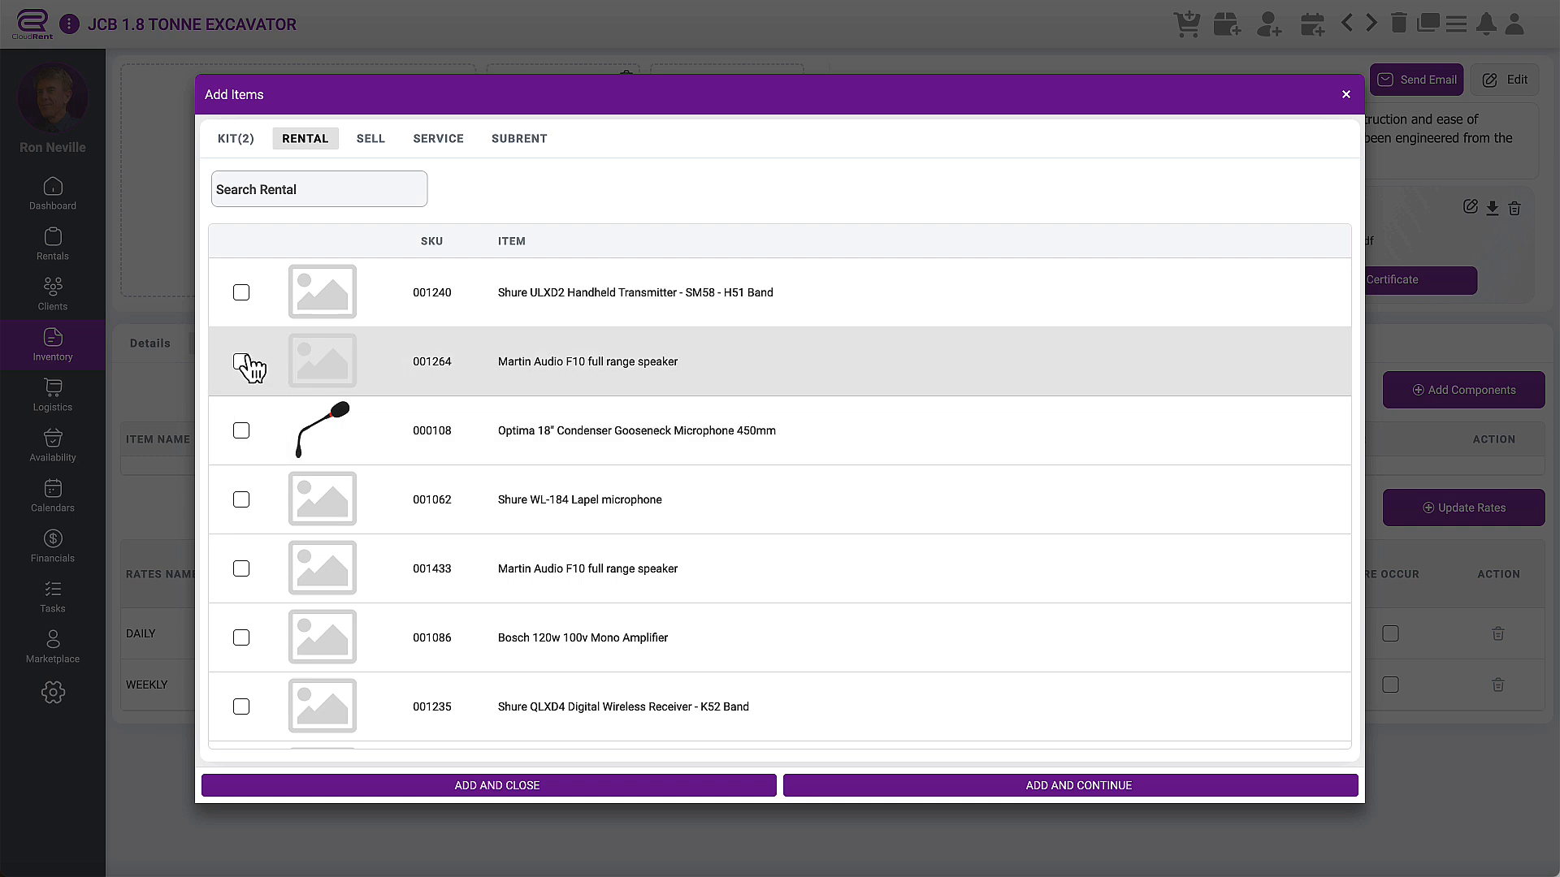
click(241, 361)
click(240, 499)
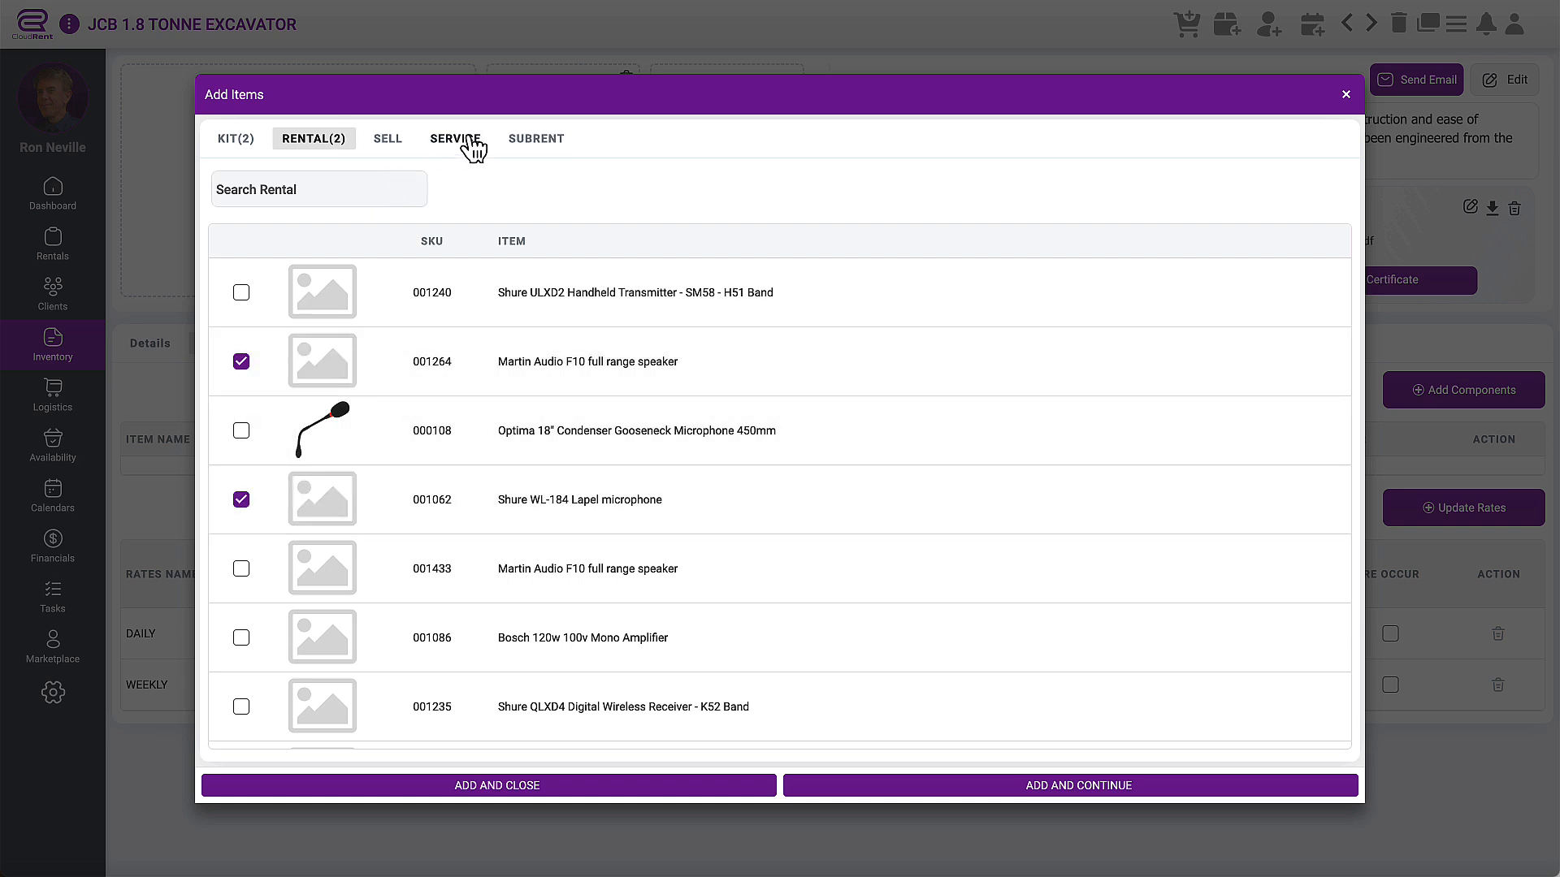
click(599, 786)
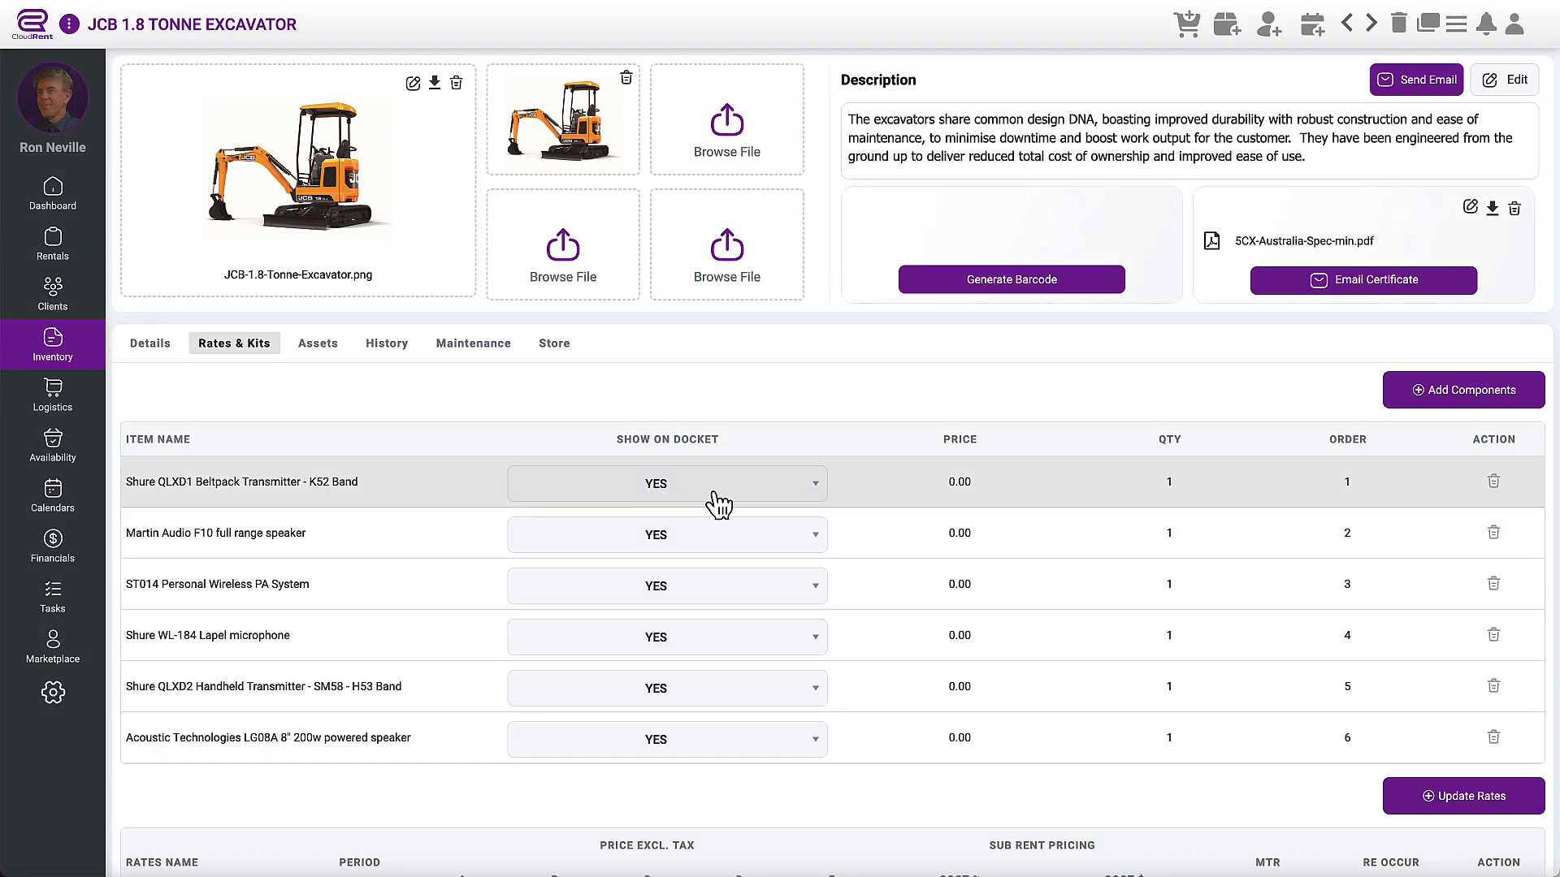
- Set Show on Docket to NO for the Shure QLXD1 transmitter, Martin Audio F10 speaker and Shure WL-184 microphone
click(708, 492)
click(679, 538)
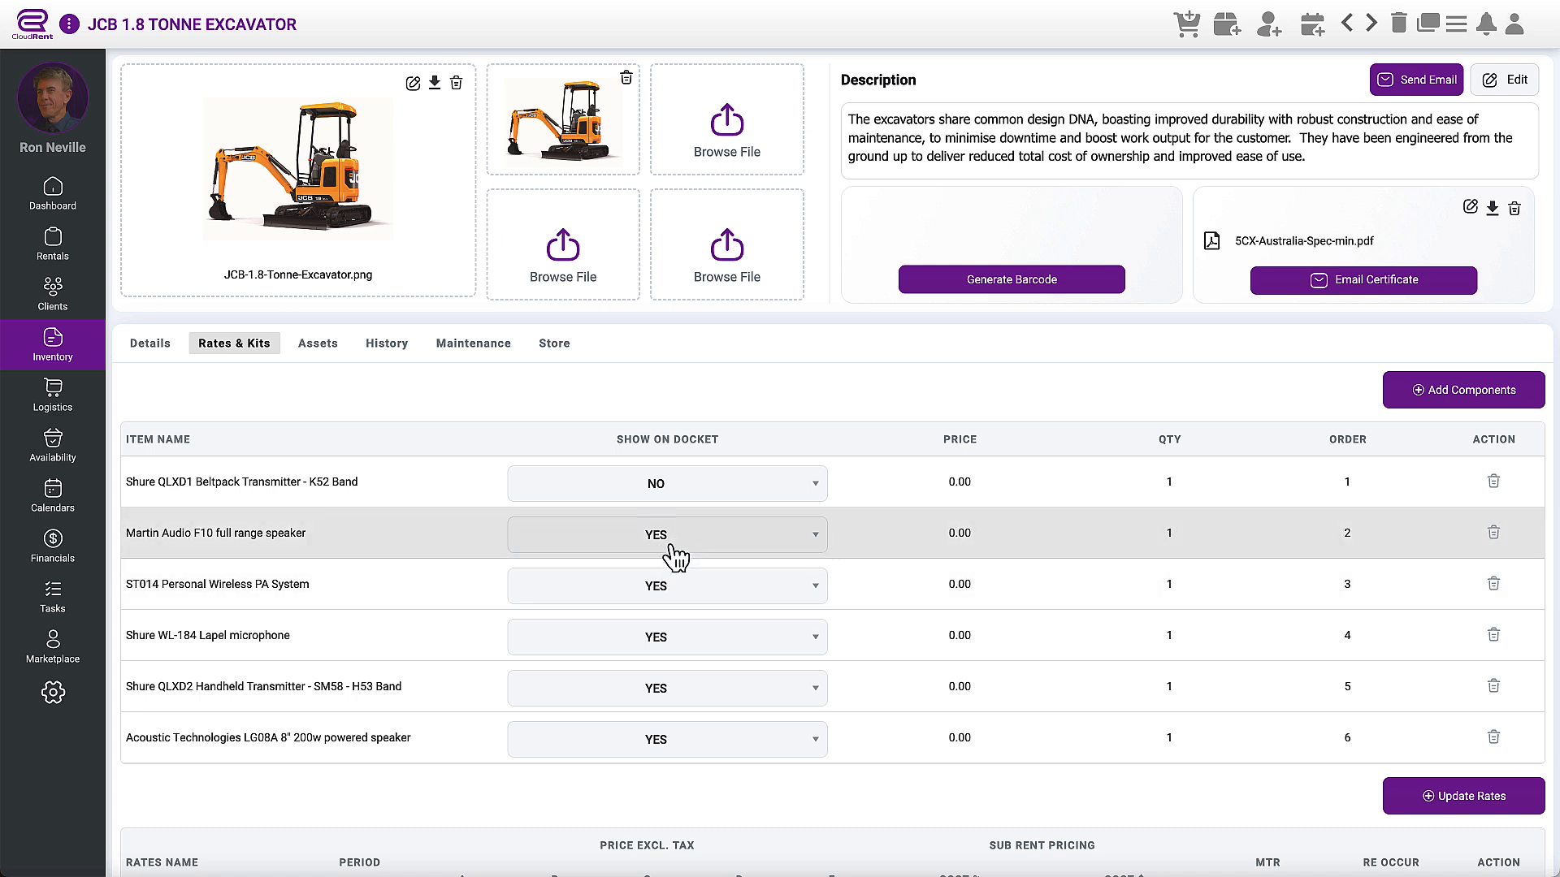
click(672, 546)
click(654, 593)
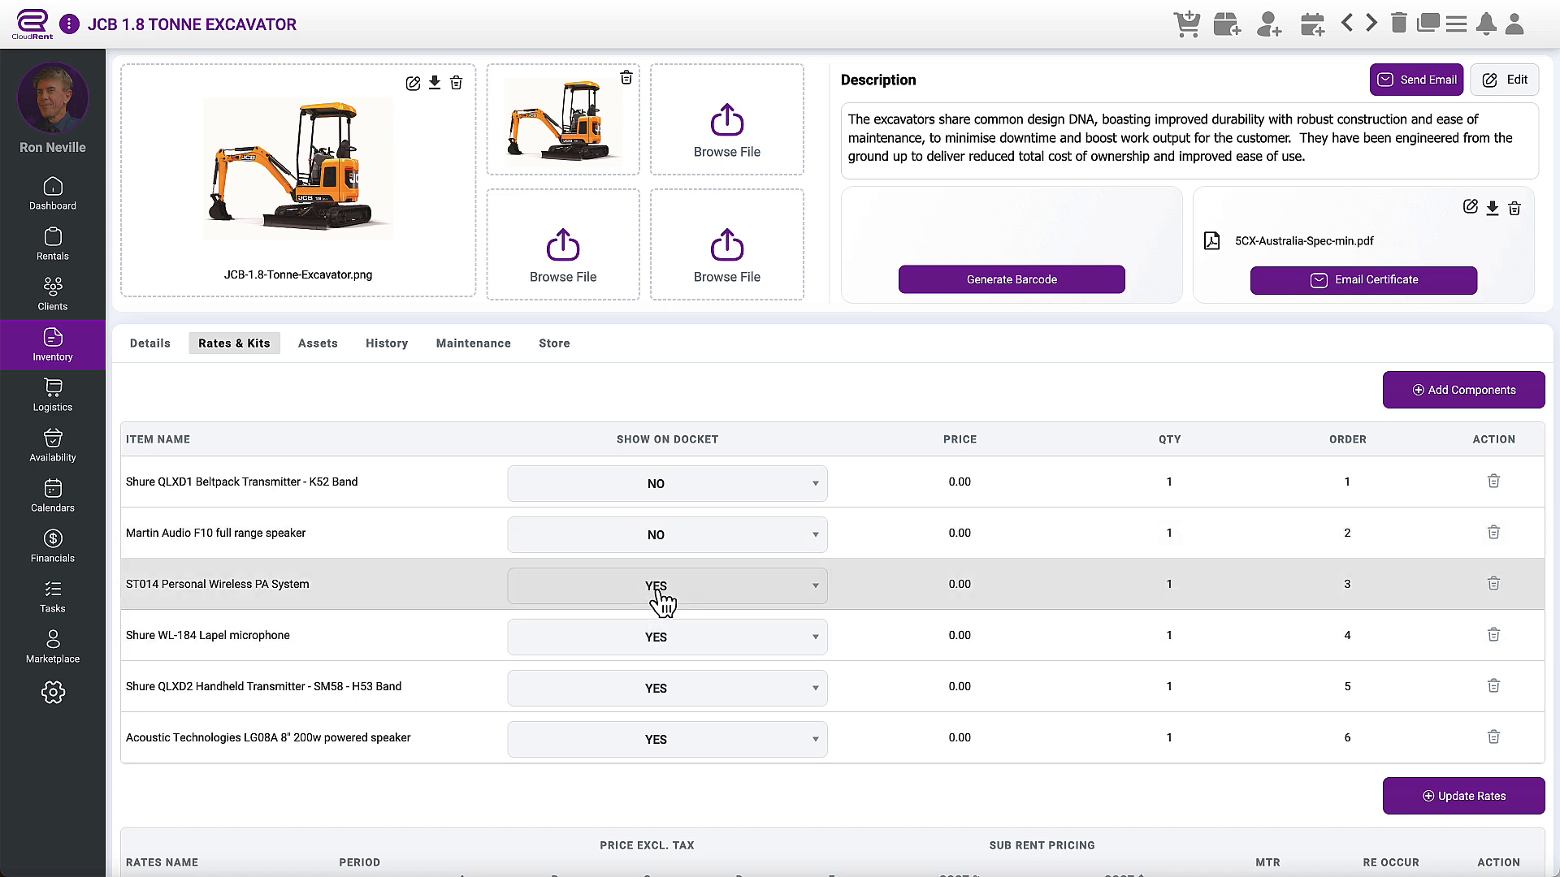
click(660, 646)
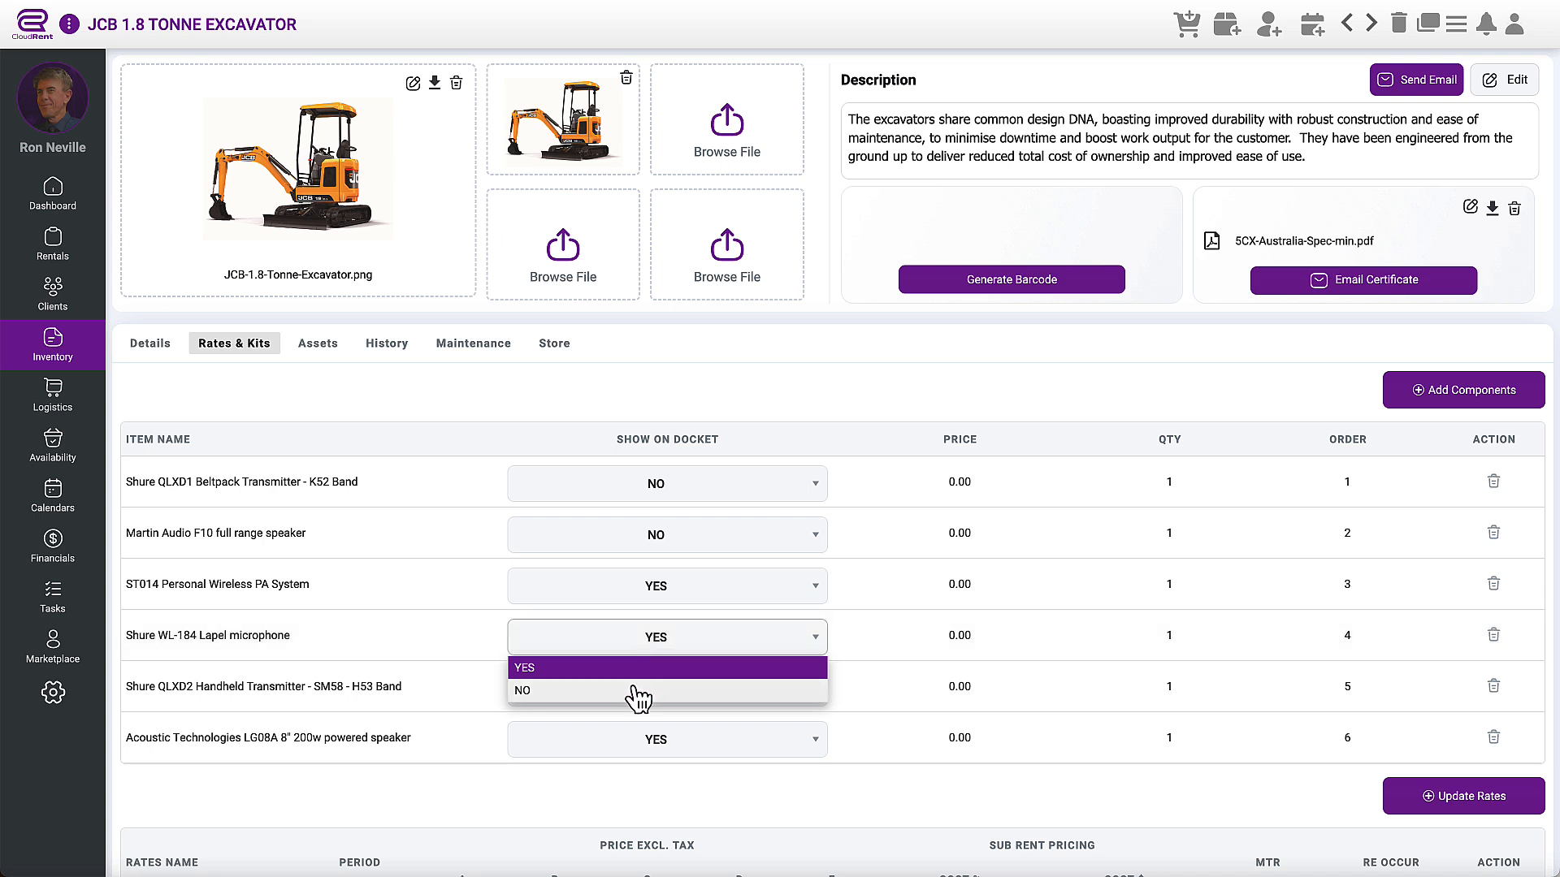
click(636, 691)
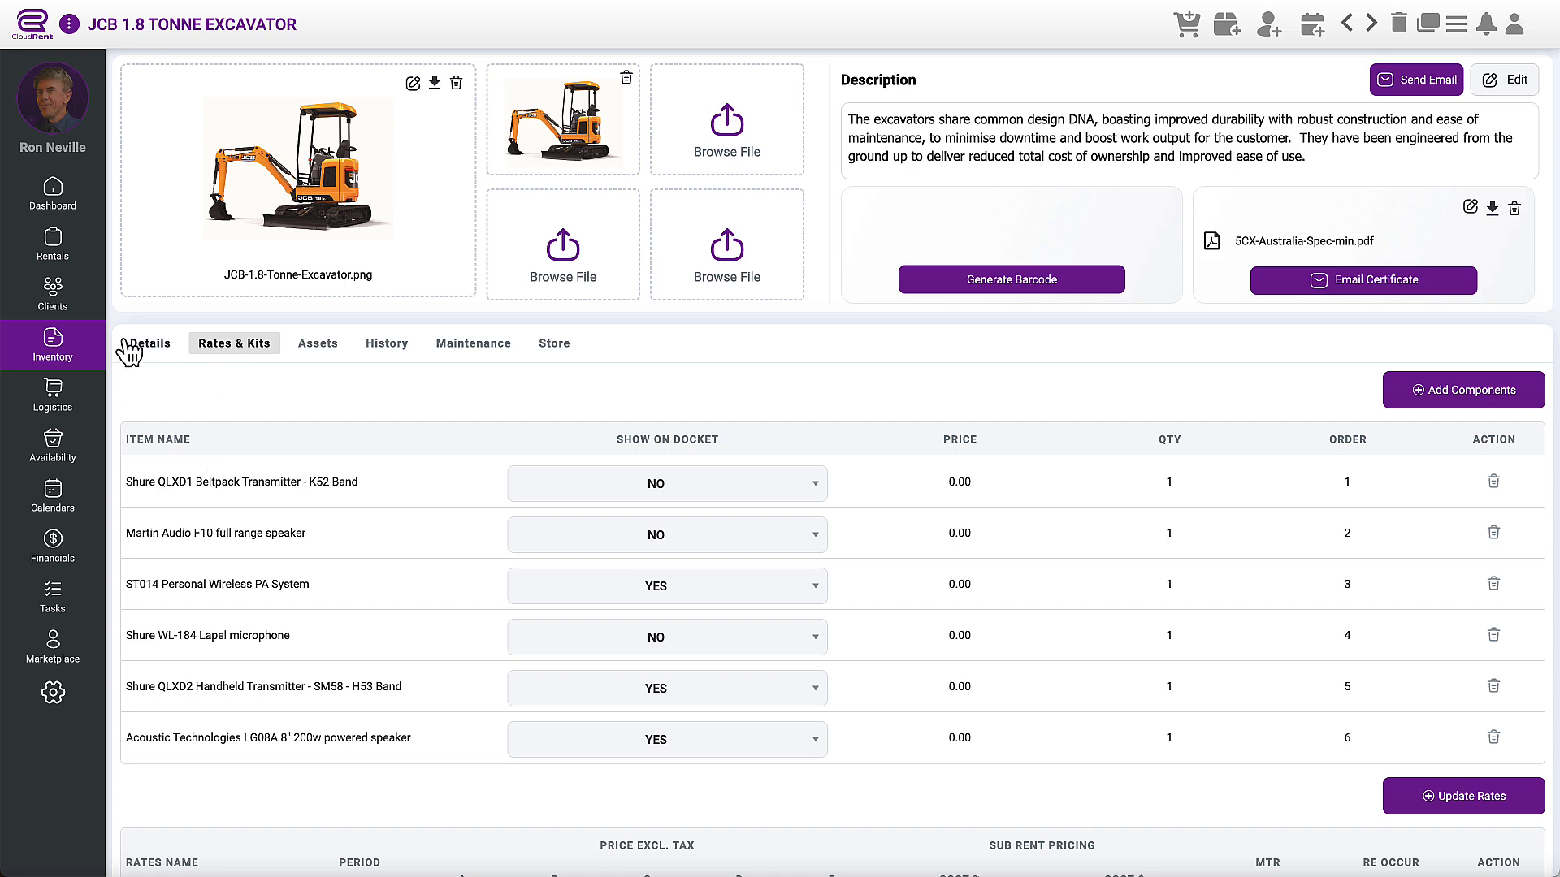
- Review the excavator's rates, its asset list and the date filter options of its history
scroll(286, 780, down, 2)
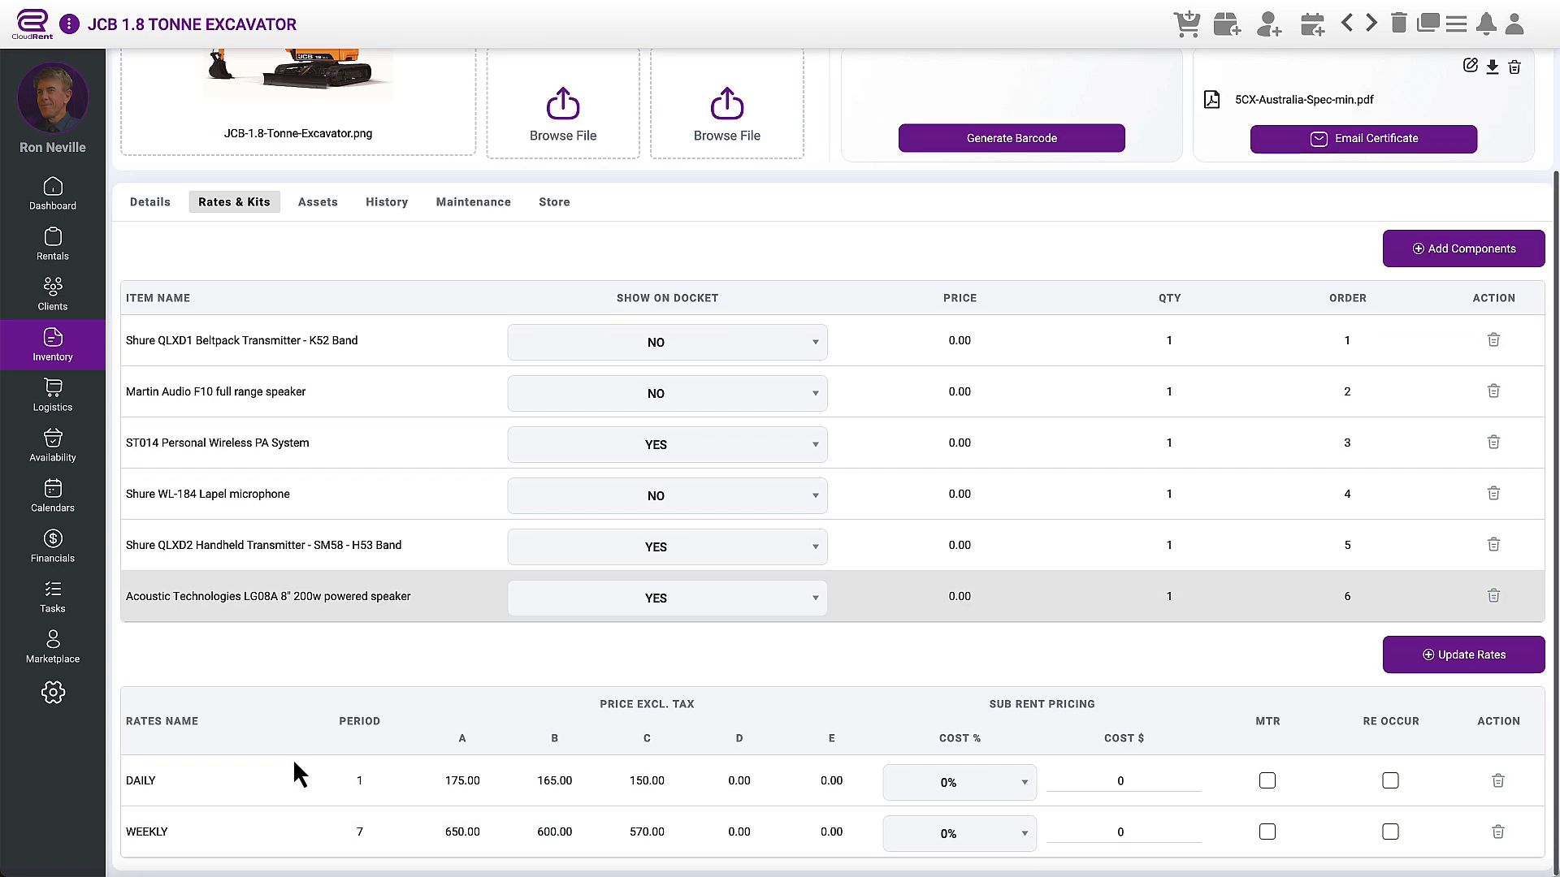
scroll(403, 708, up, 2)
click(318, 342)
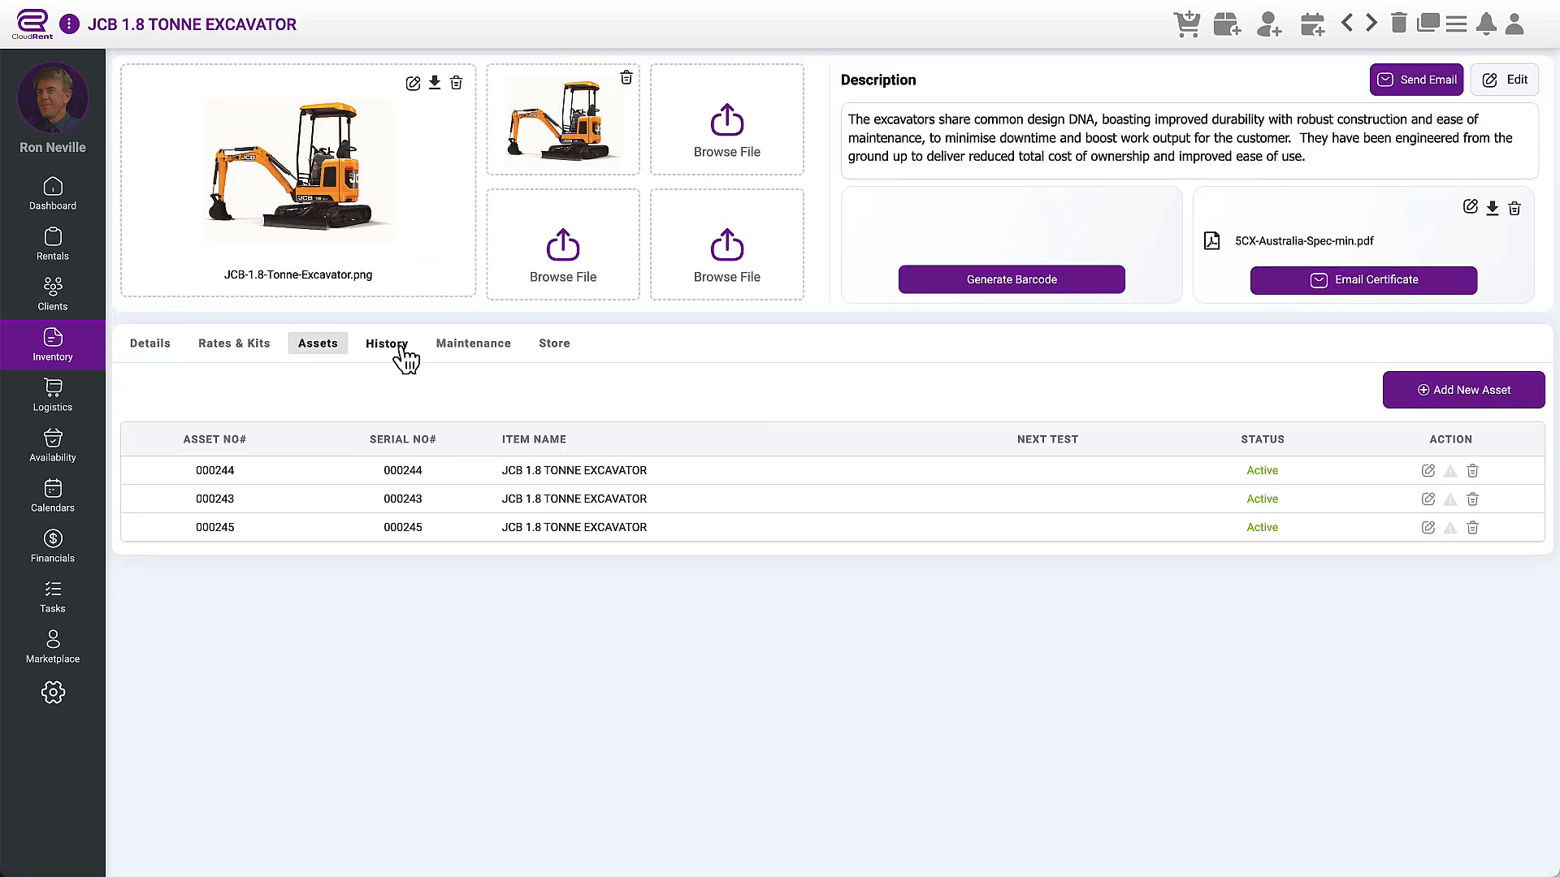
click(386, 342)
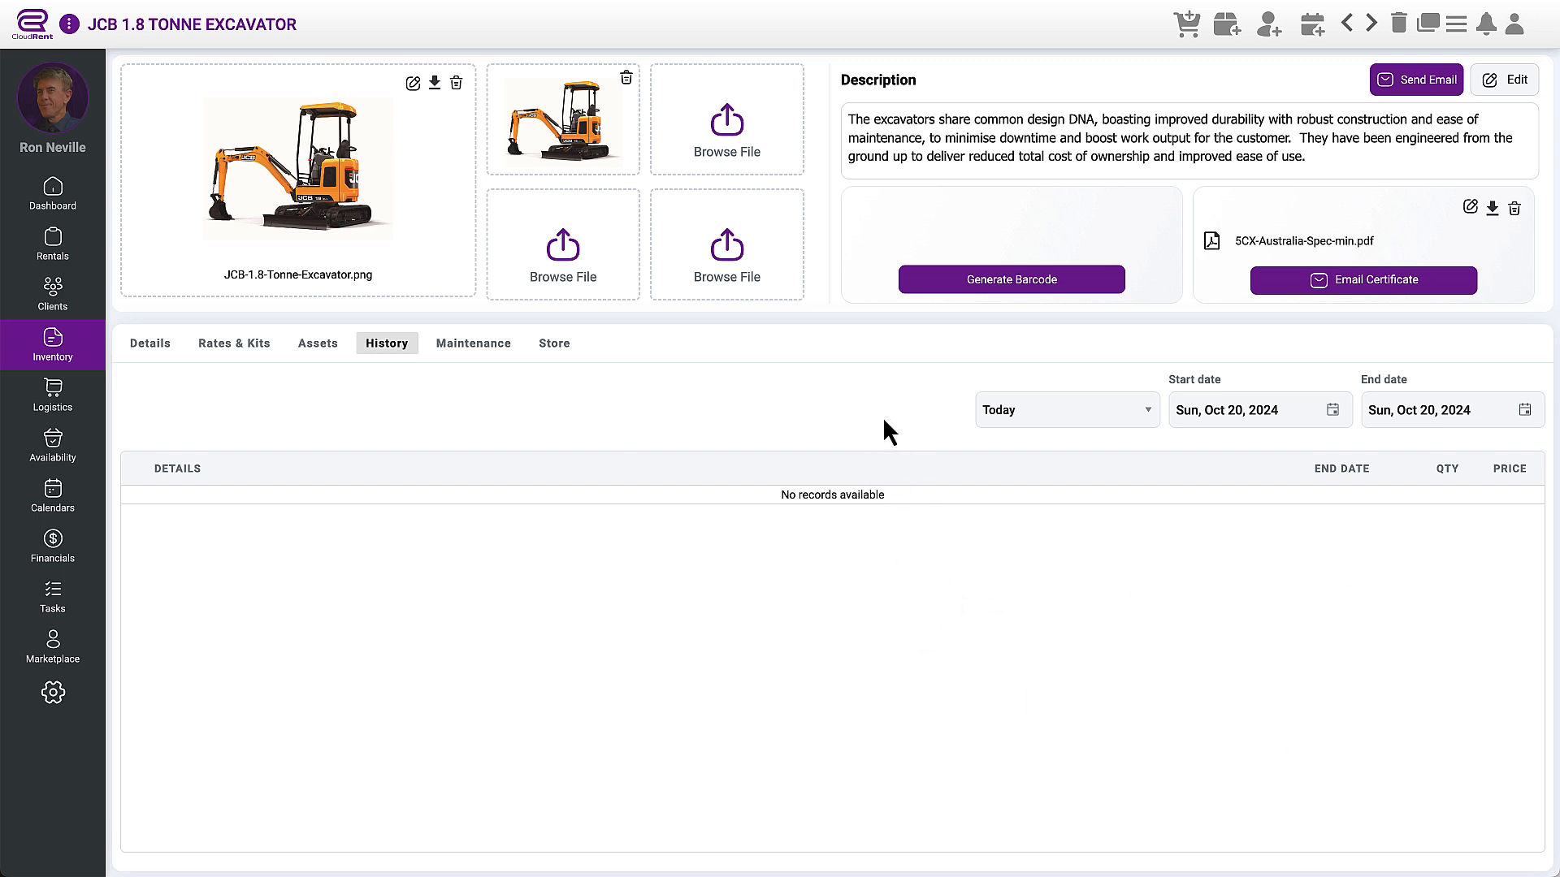
click(1085, 421)
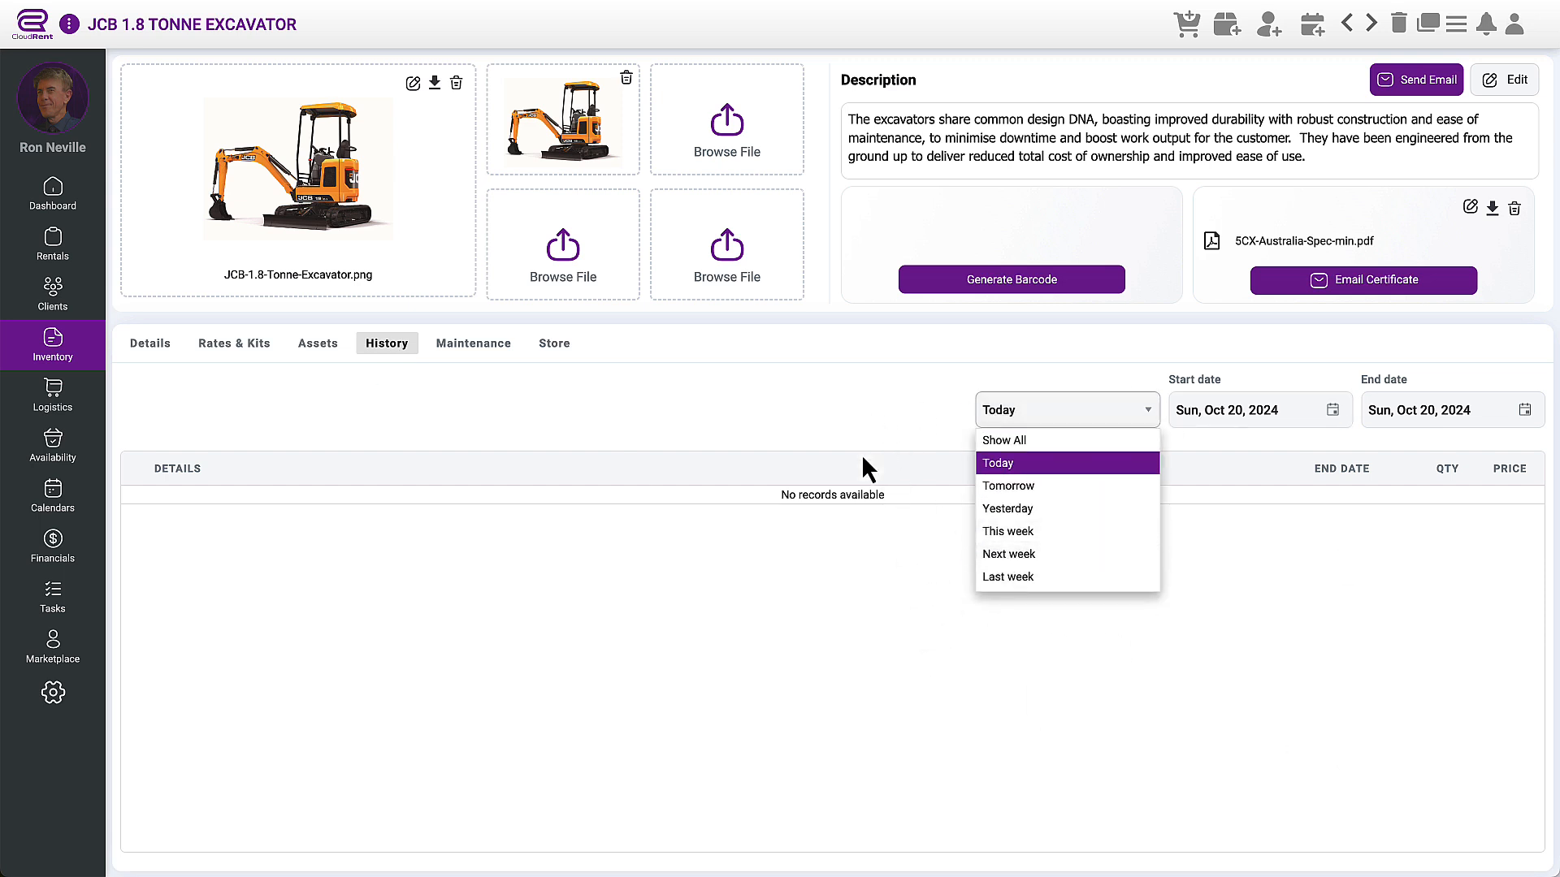
click(849, 414)
- View the maintenance record for asset 000244 and the web store options, and return to the item's details
click(489, 351)
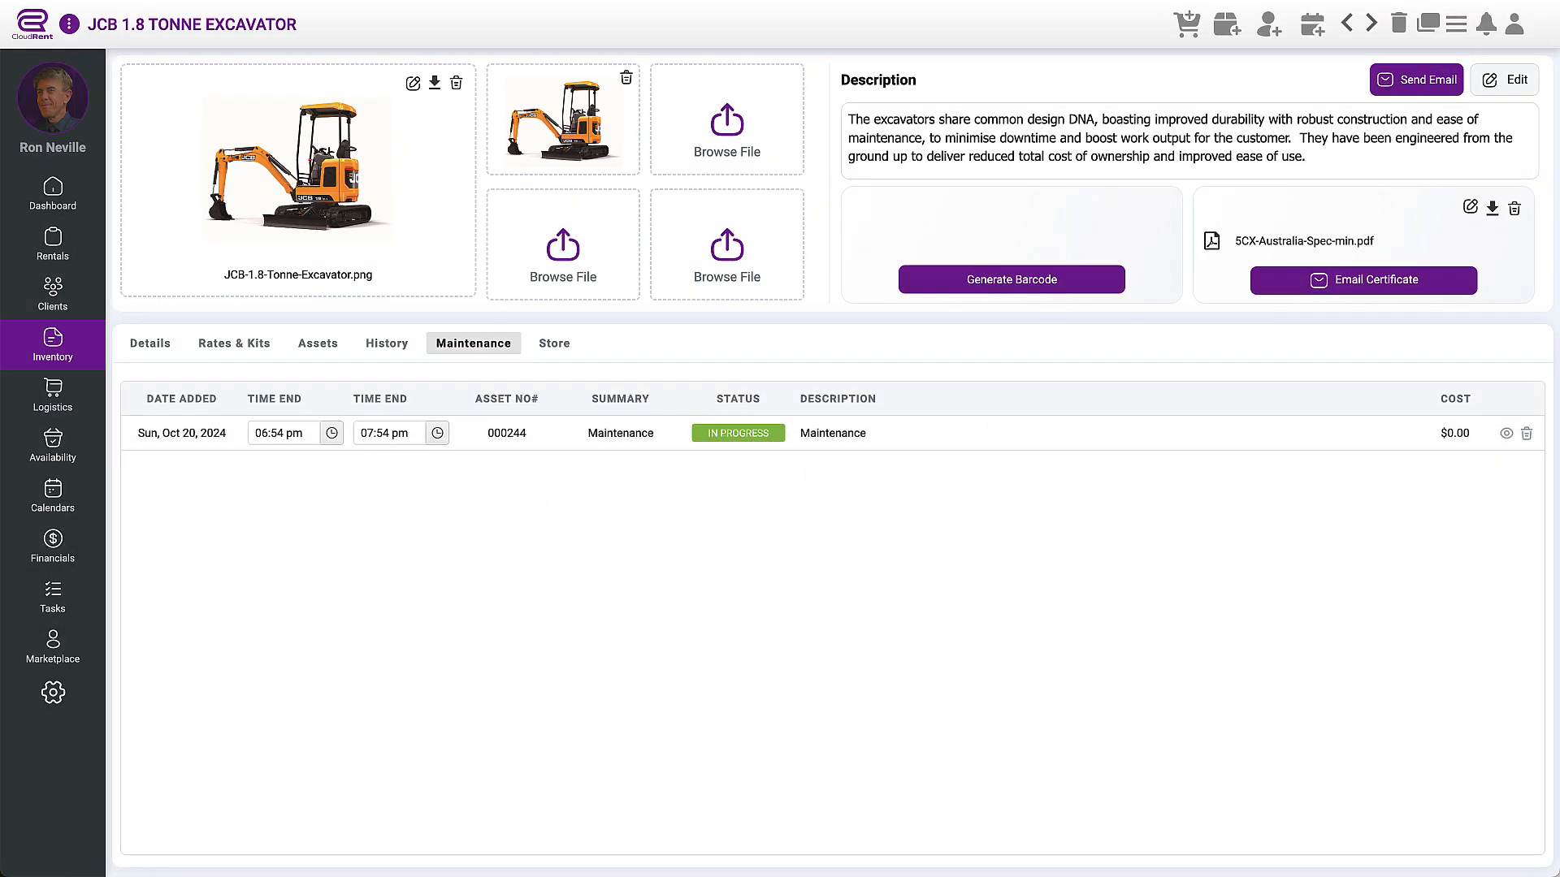
click(1507, 433)
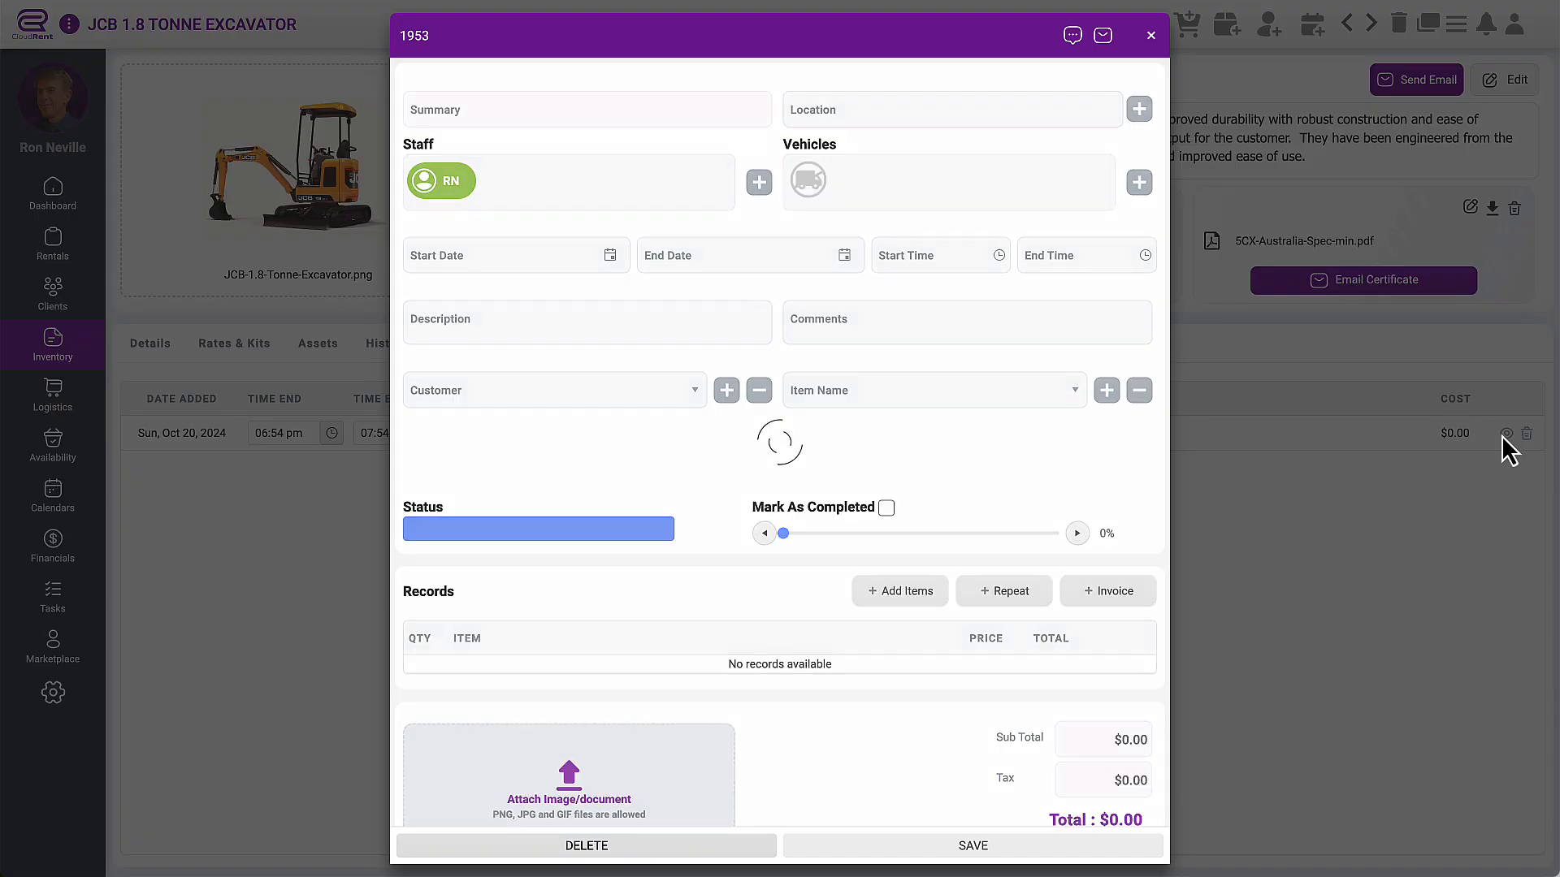
click(1151, 36)
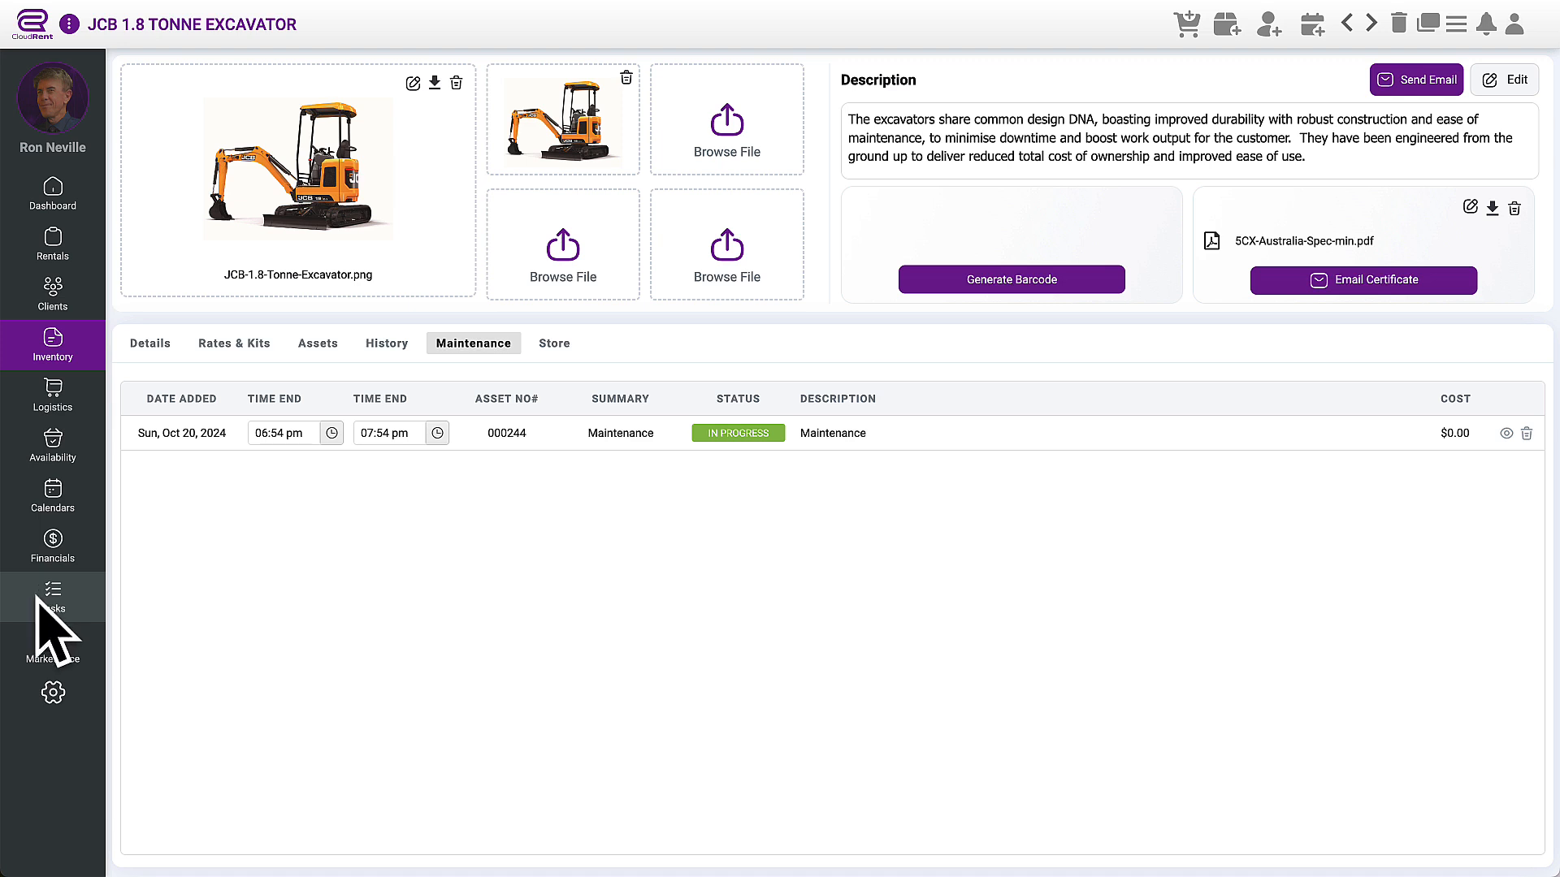
click(555, 346)
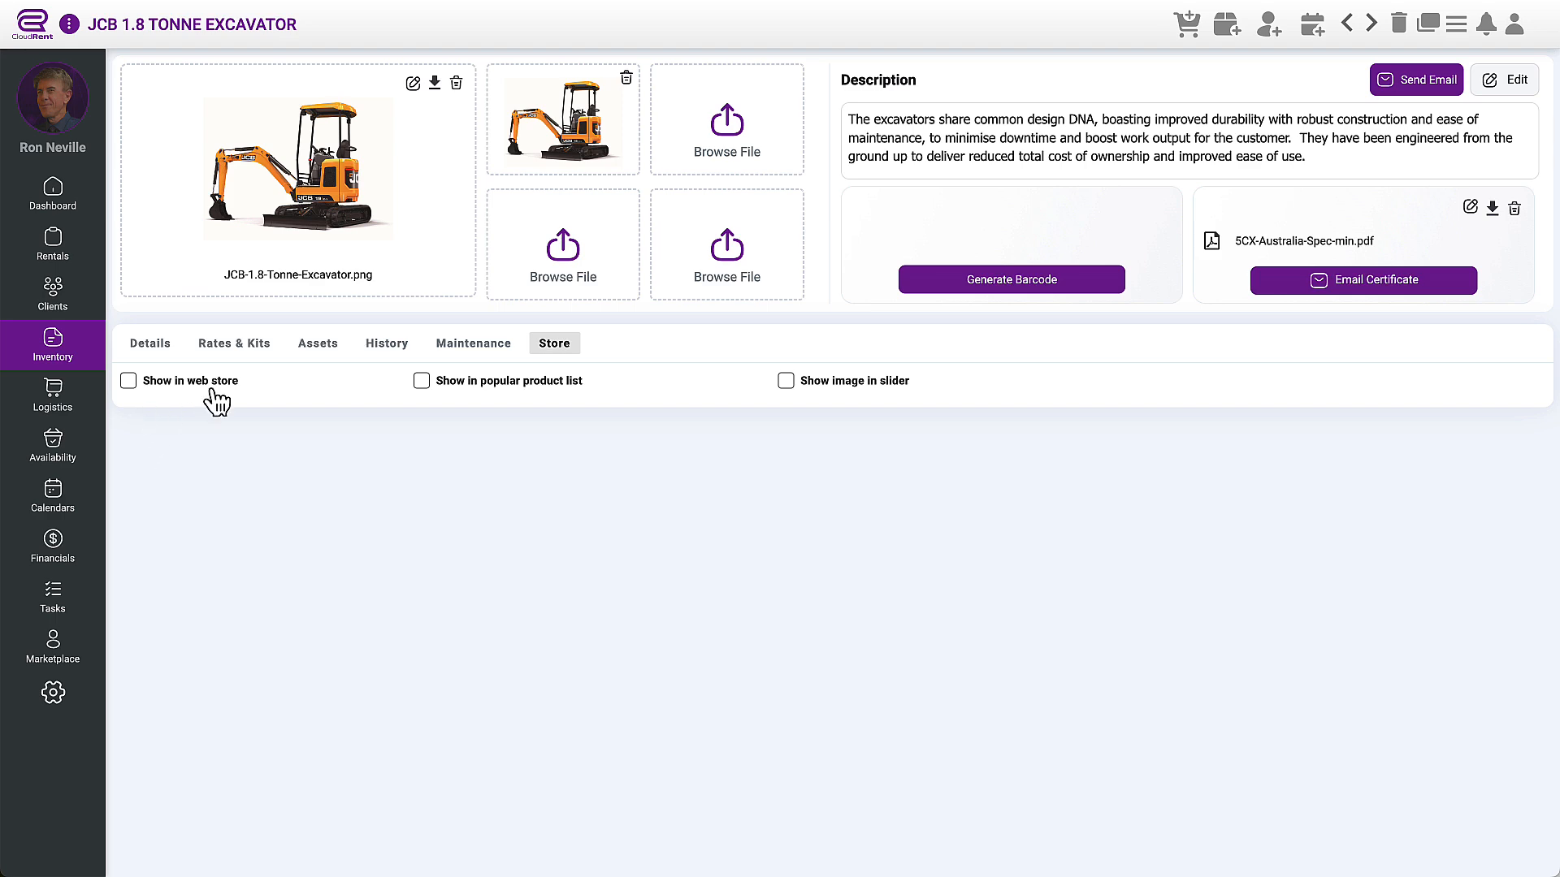
click(151, 346)
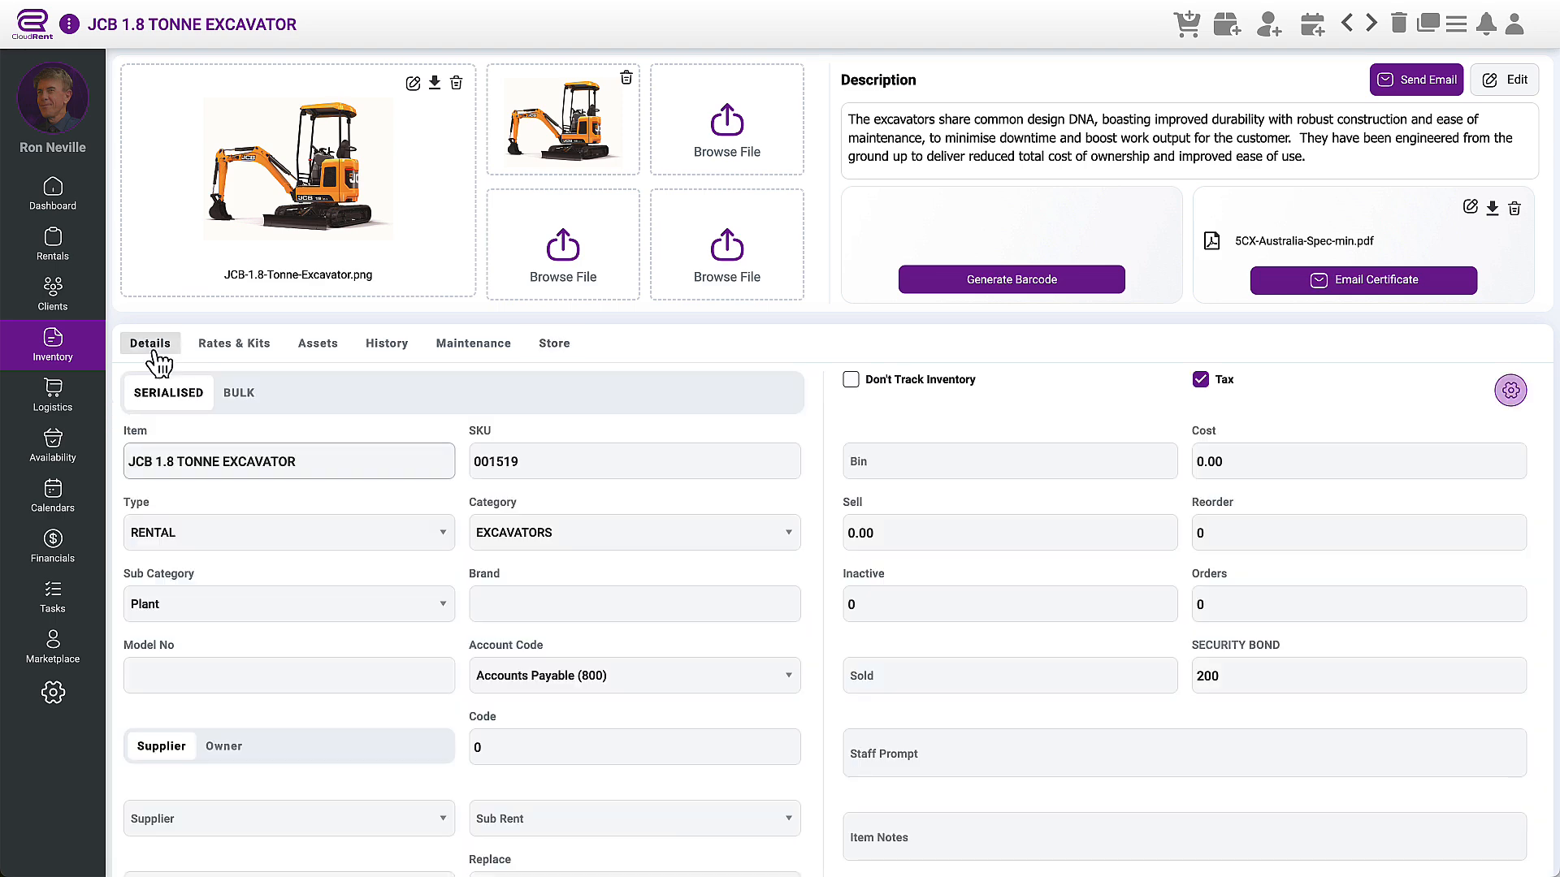